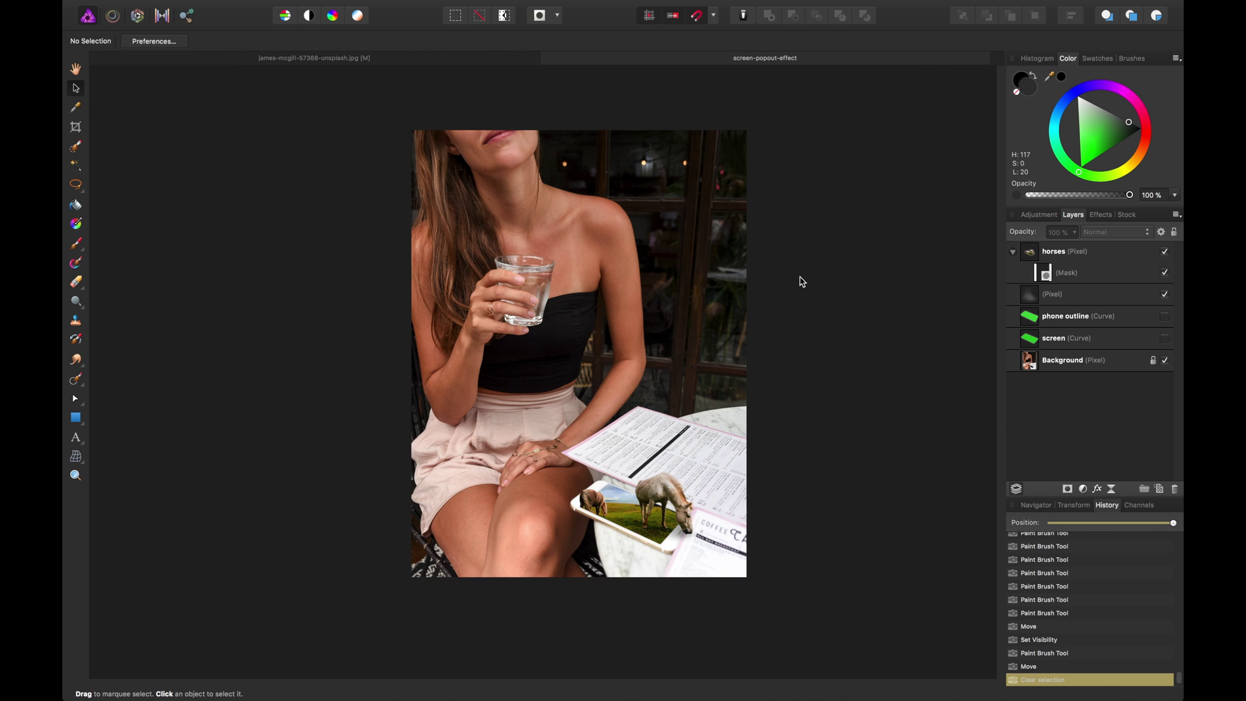
# Step: Zoom in and pan across the horses-on-phone composite, then zoom back out to the full photo
pyautogui.press('super+plus')
pyautogui.moveTo(764, 359); pyautogui.dragTo(713, 203)
pyautogui.scroll(-3, 669, 403)
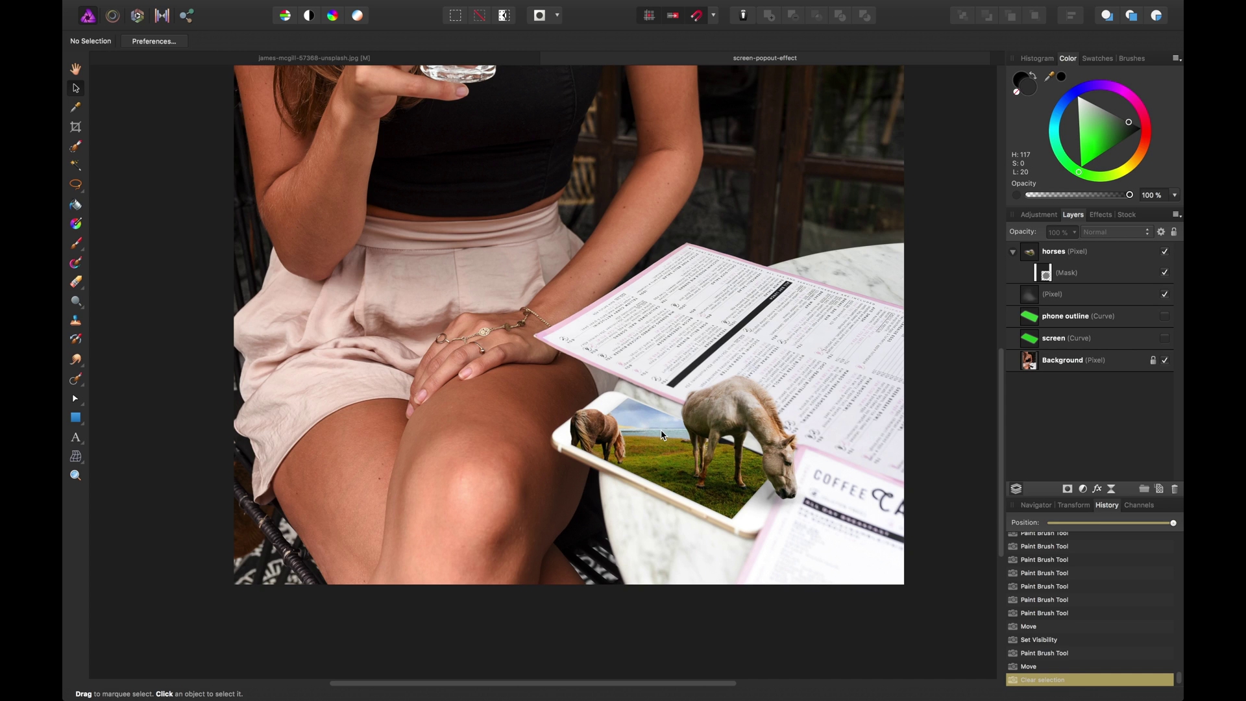
pyautogui.press('super+minus')
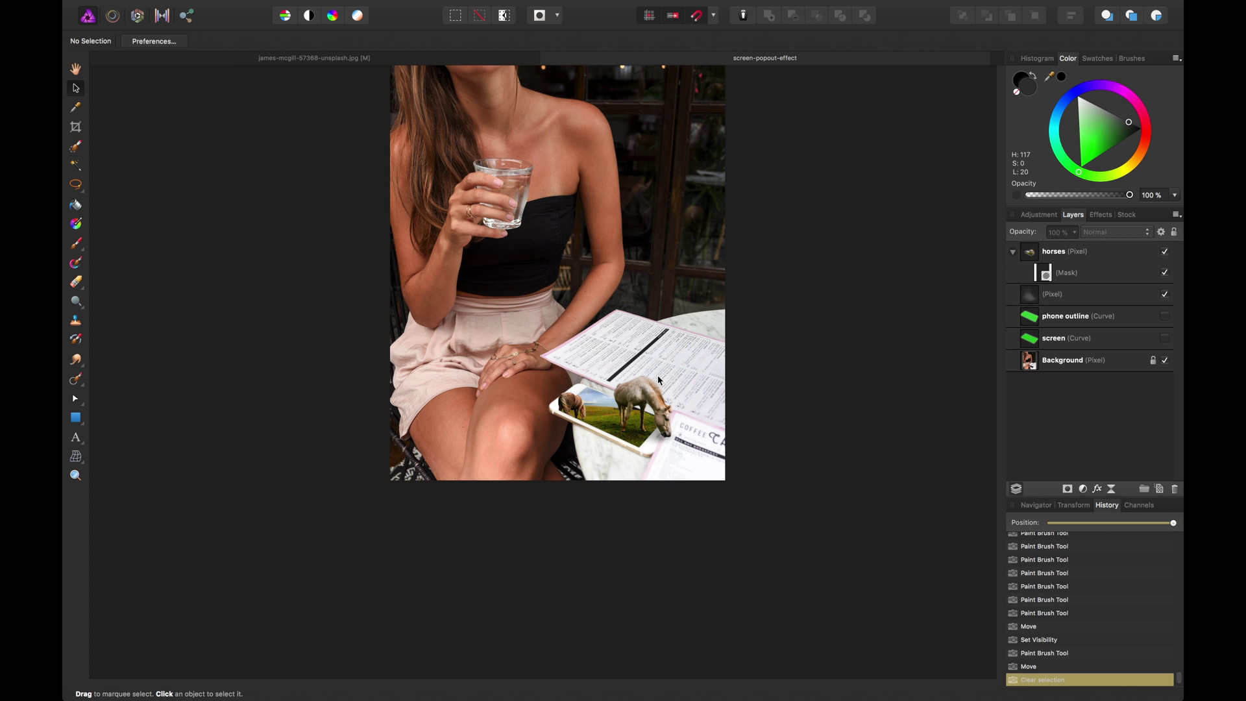
pyautogui.scroll(2, 576, 350)
pyautogui.scroll(3, 576, 349)
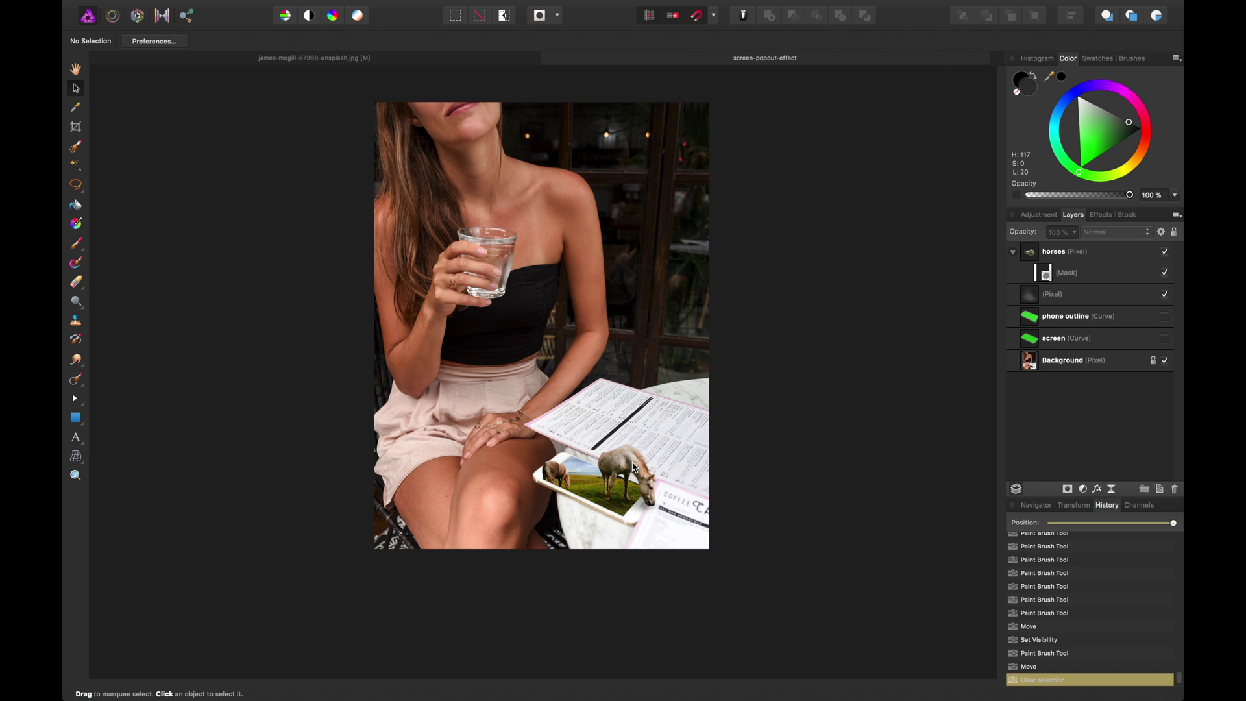
# Step: Collapse the horses layer group, cancel the New Document dialog, and return to the horses document
pyautogui.click(1013, 251)
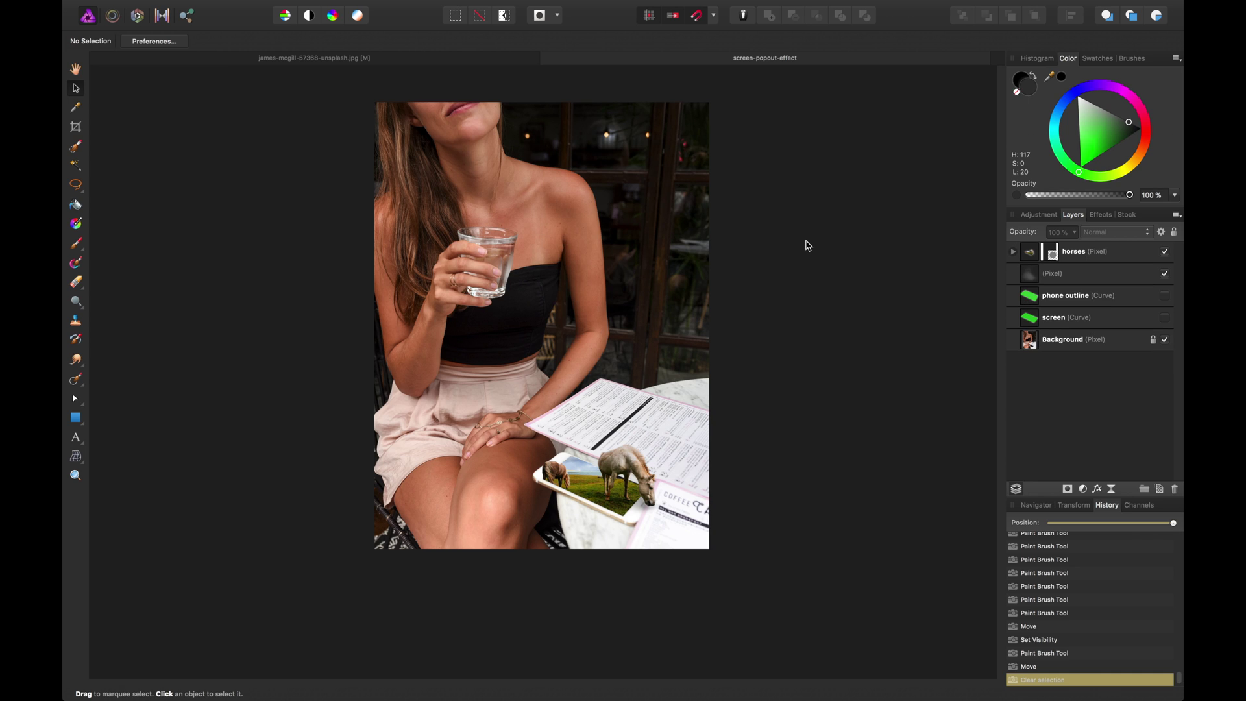
pyautogui.press('super+n')
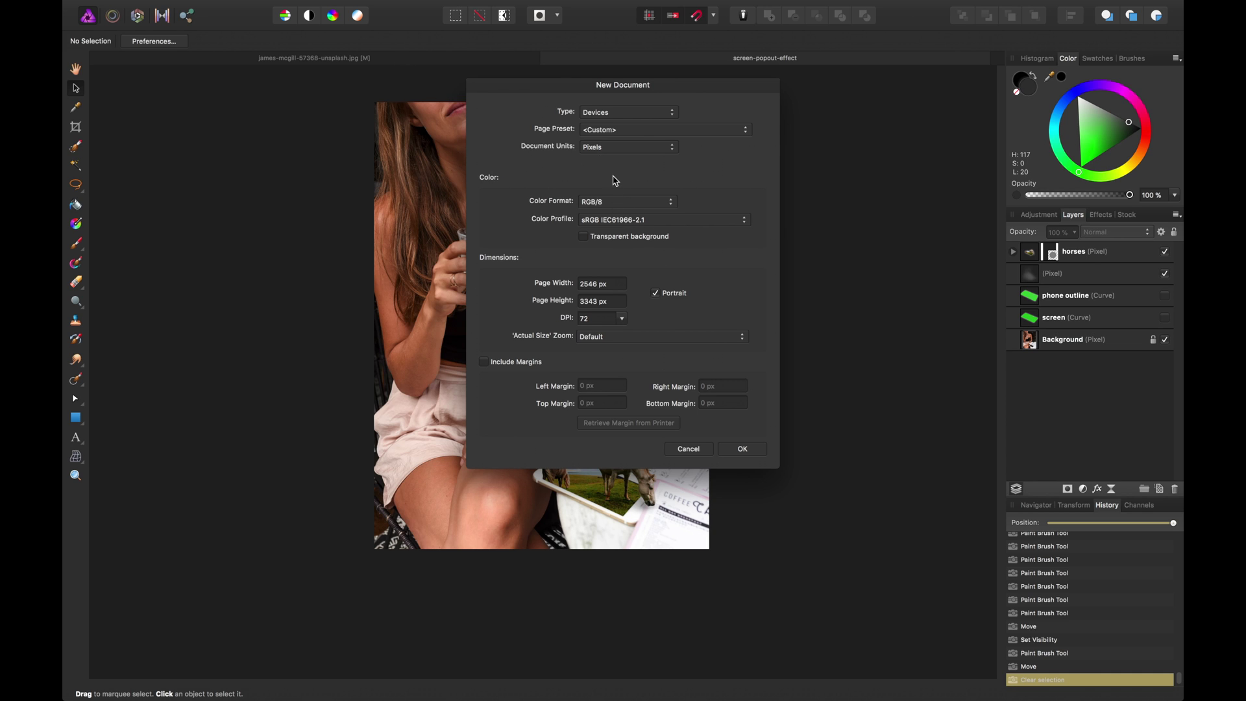
pyautogui.click(701, 448)
pyautogui.click(401, 59)
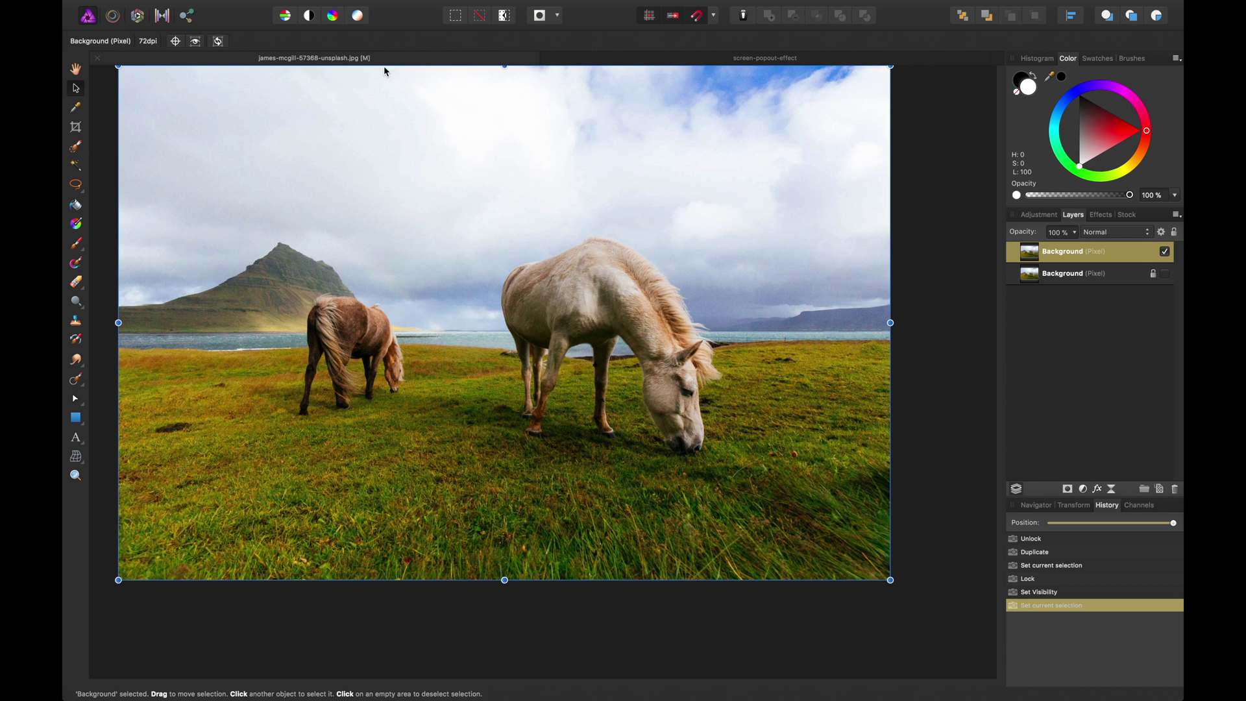
# Step: Open pontus-ohlsson-483310-unsplash.jpg from the Popout Effect > start folder
pyautogui.click(182, 7)
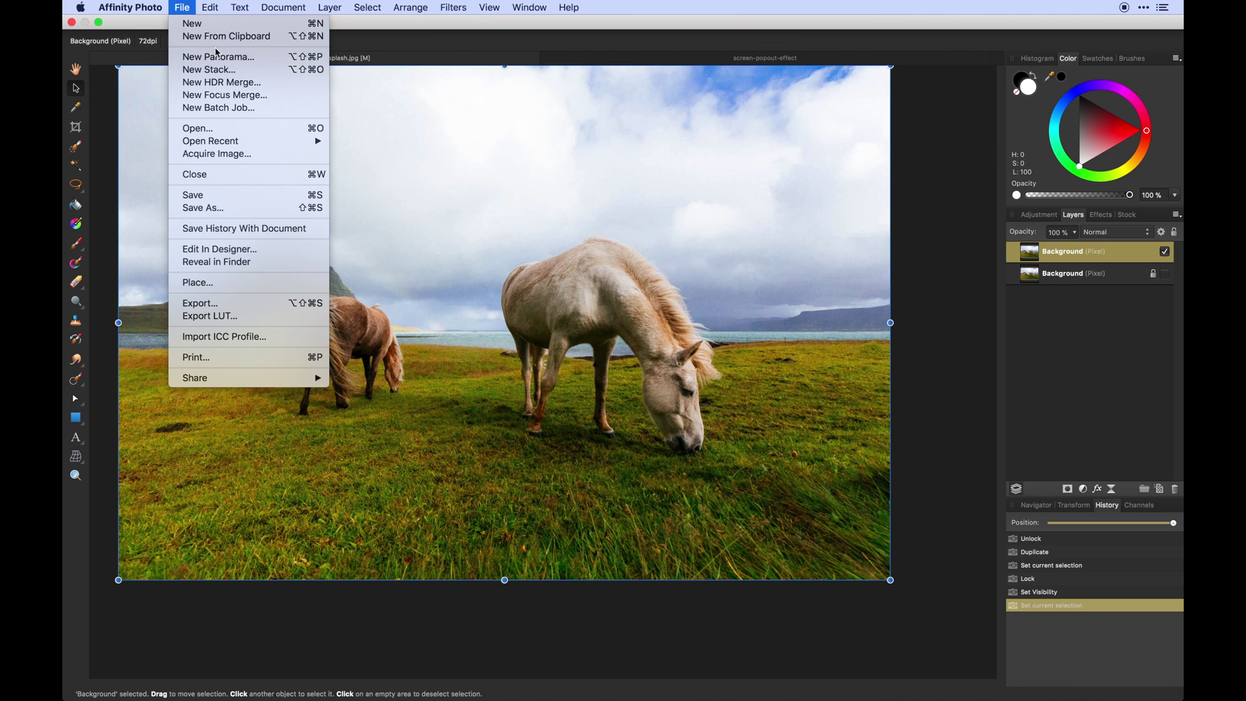
pyautogui.click(234, 128)
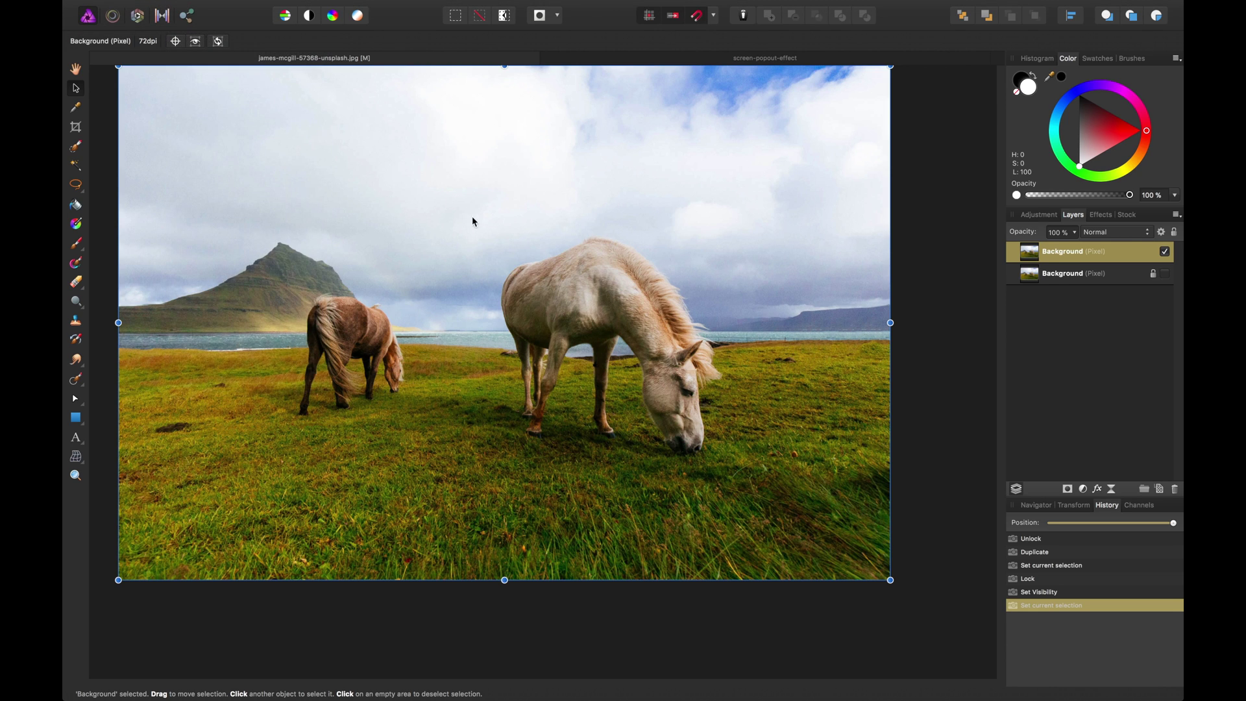
pyautogui.click(584, 113)
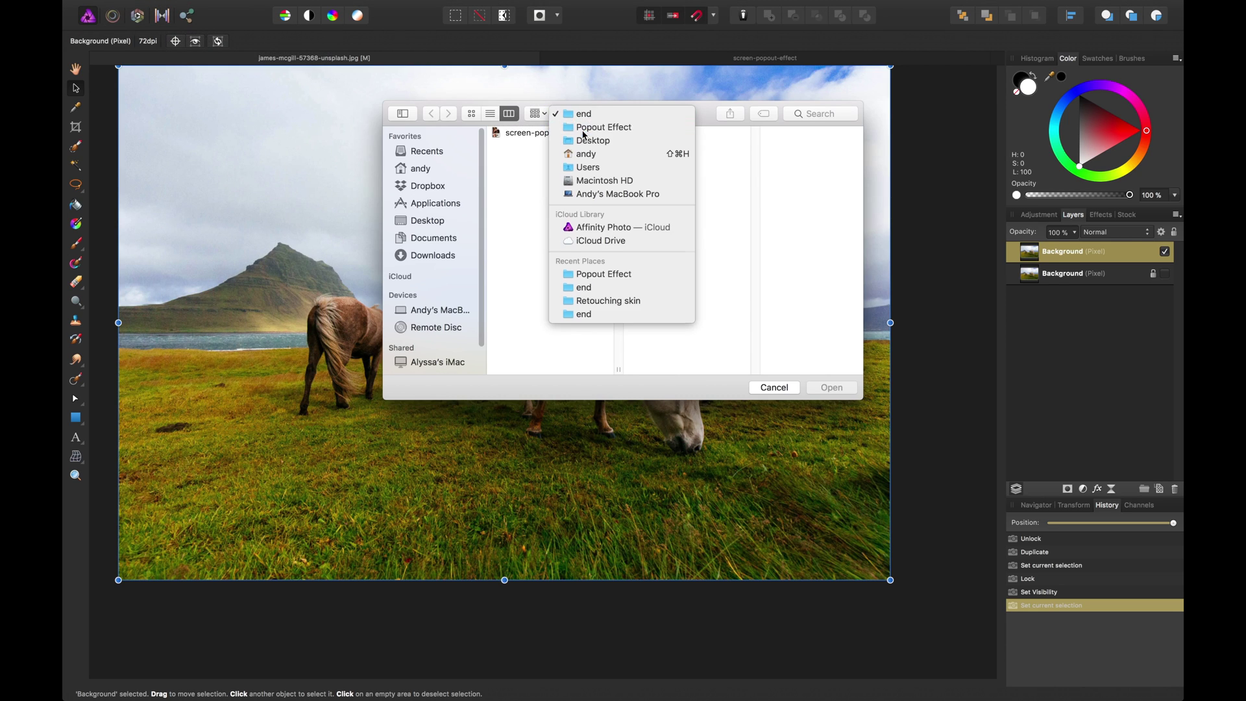
pyautogui.click(584, 126)
pyautogui.click(675, 170)
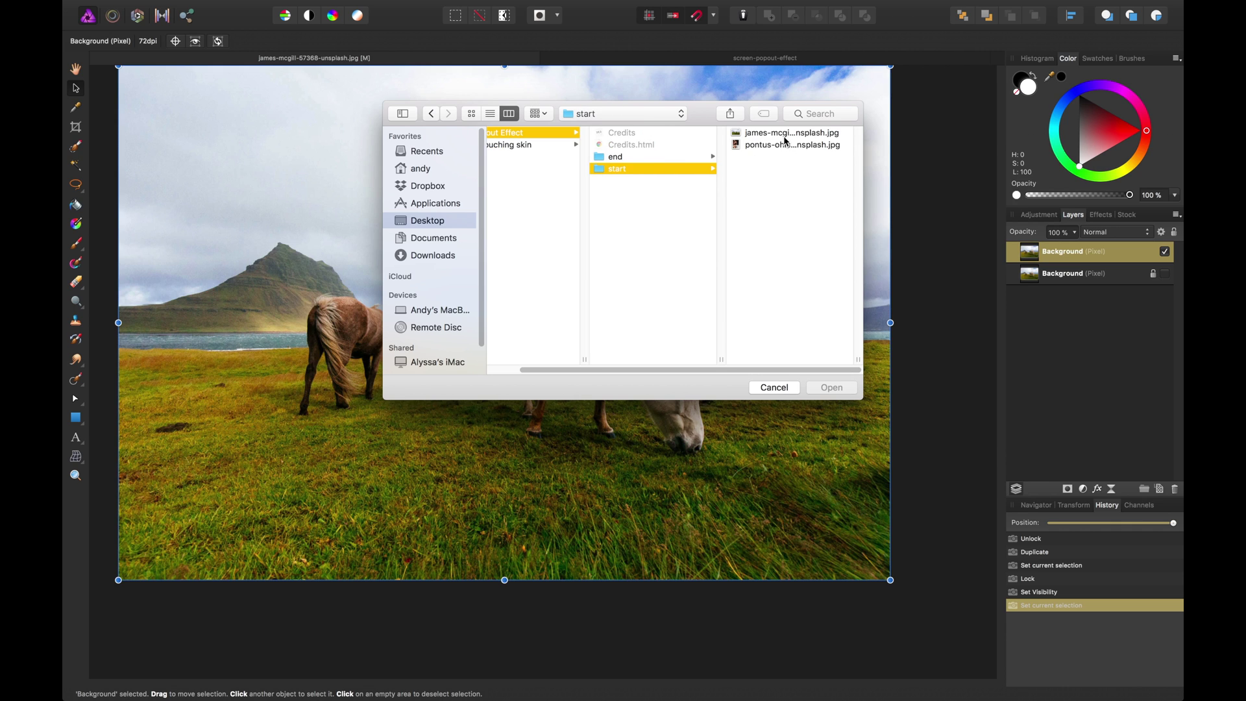
pyautogui.click(733, 133)
pyautogui.click(692, 146)
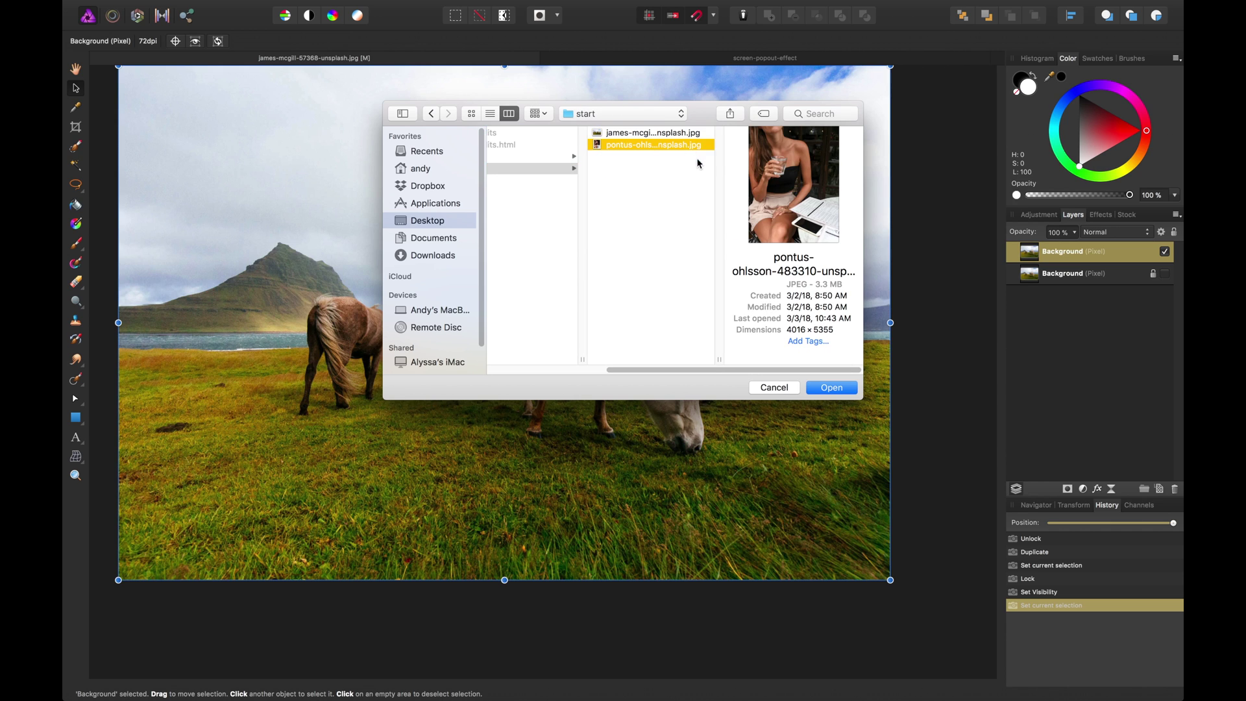
pyautogui.click(830, 388)
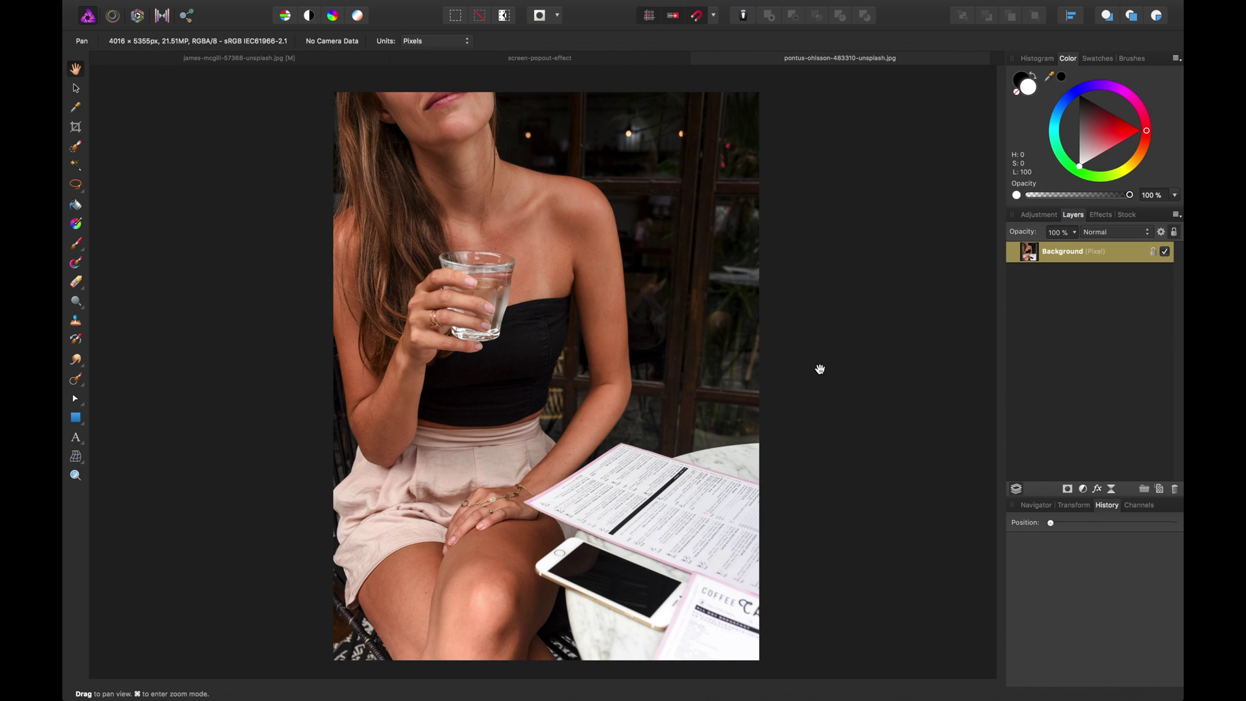
pyautogui.moveTo(820, 370)
pyautogui.mouseDown()
pyautogui.moveTo(814, 358)
pyautogui.moveTo(826, 389)
pyautogui.moveTo(817, 370)
pyautogui.mouseUp()
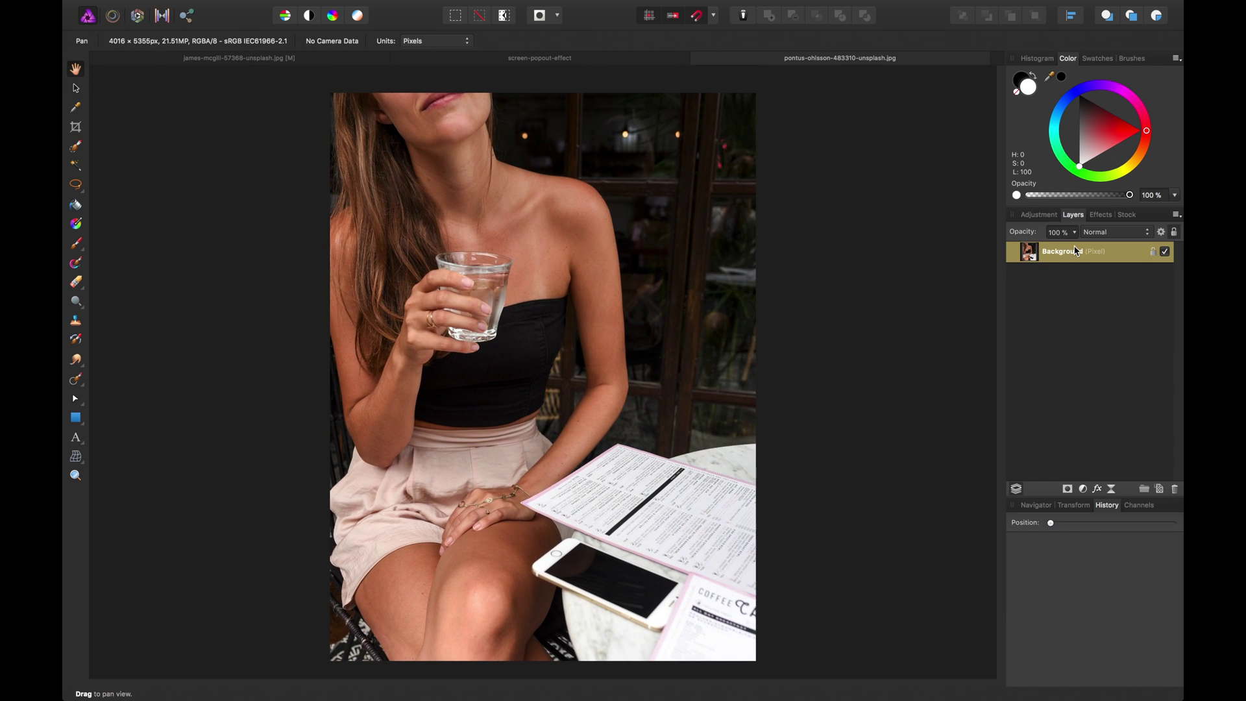
# Step: Duplicate the café Background layer with Cmd+J and hide the original below it
pyautogui.press('super+j')
pyautogui.click(1165, 273)
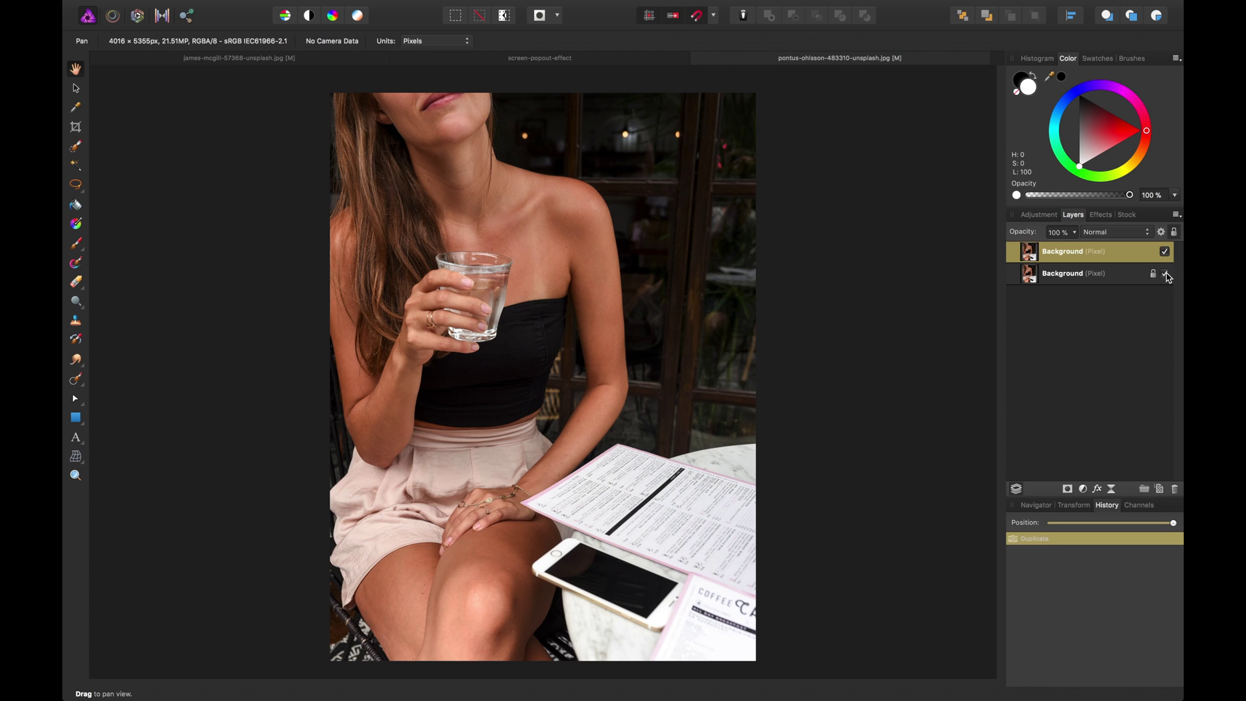
pyautogui.click(1081, 365)
pyautogui.click(1087, 252)
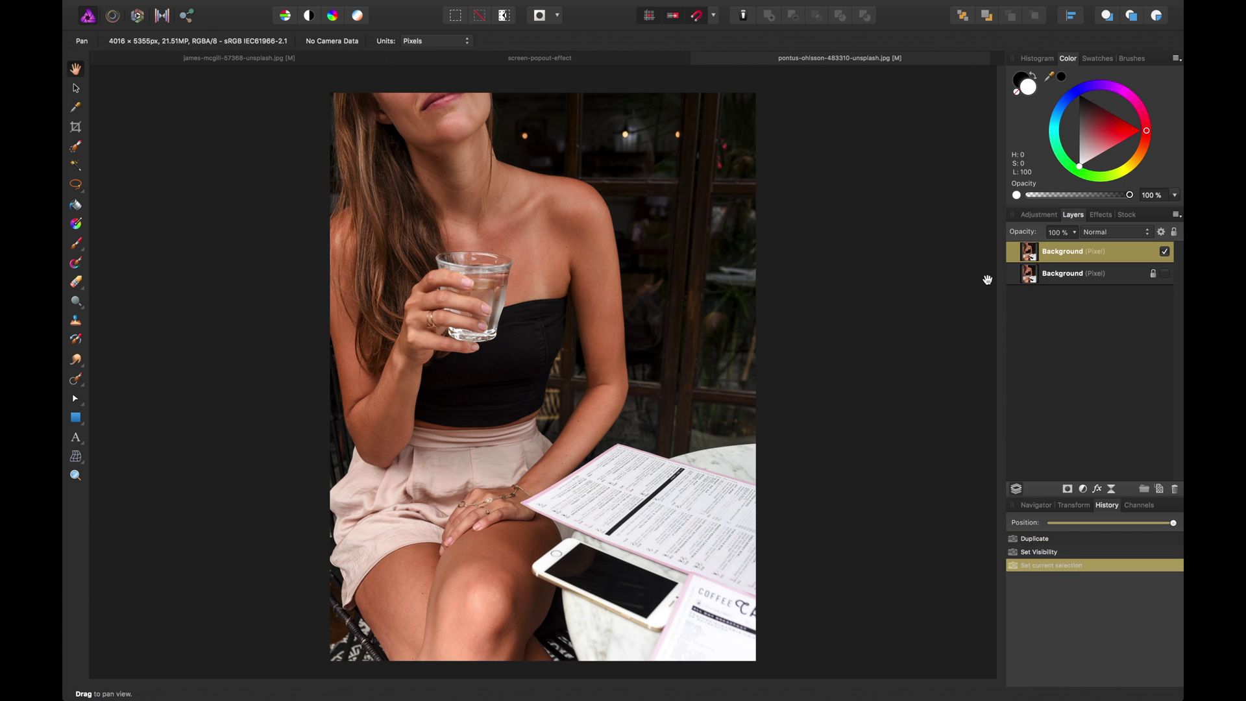
# Step: Save the document as screen-popout-effect-end in the Popout Effect end folder
pyautogui.press('super+s')
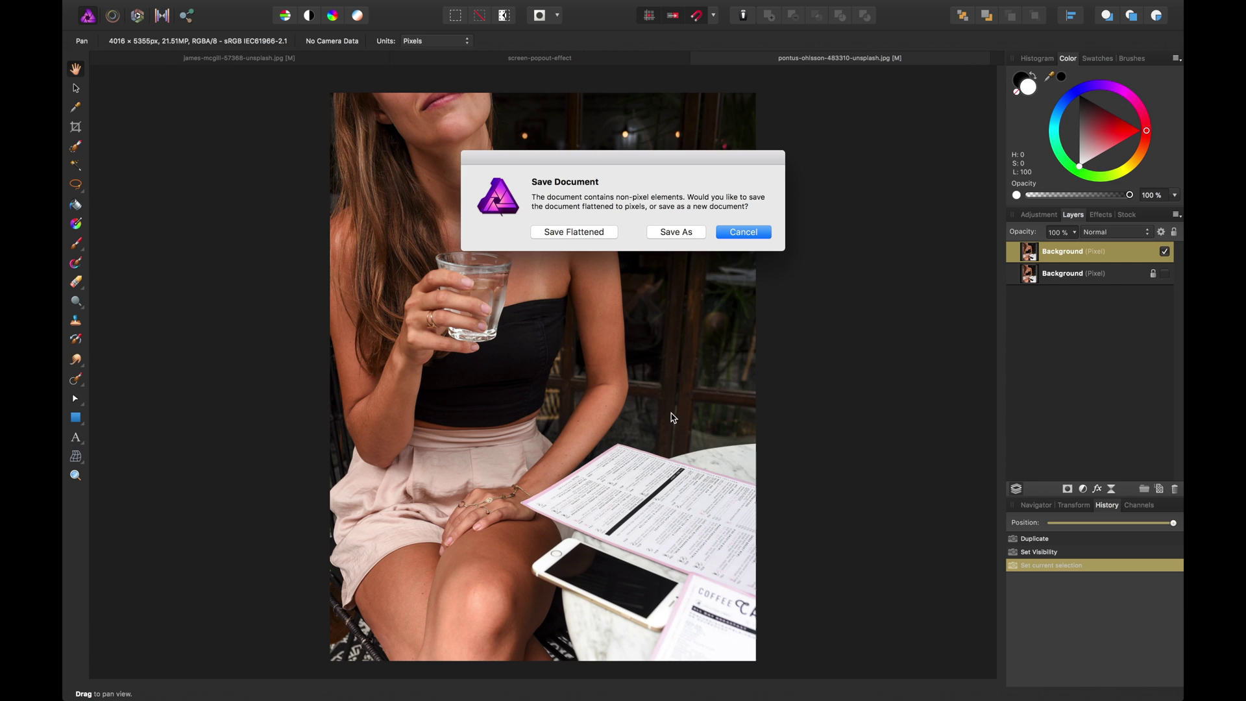
pyautogui.click(688, 233)
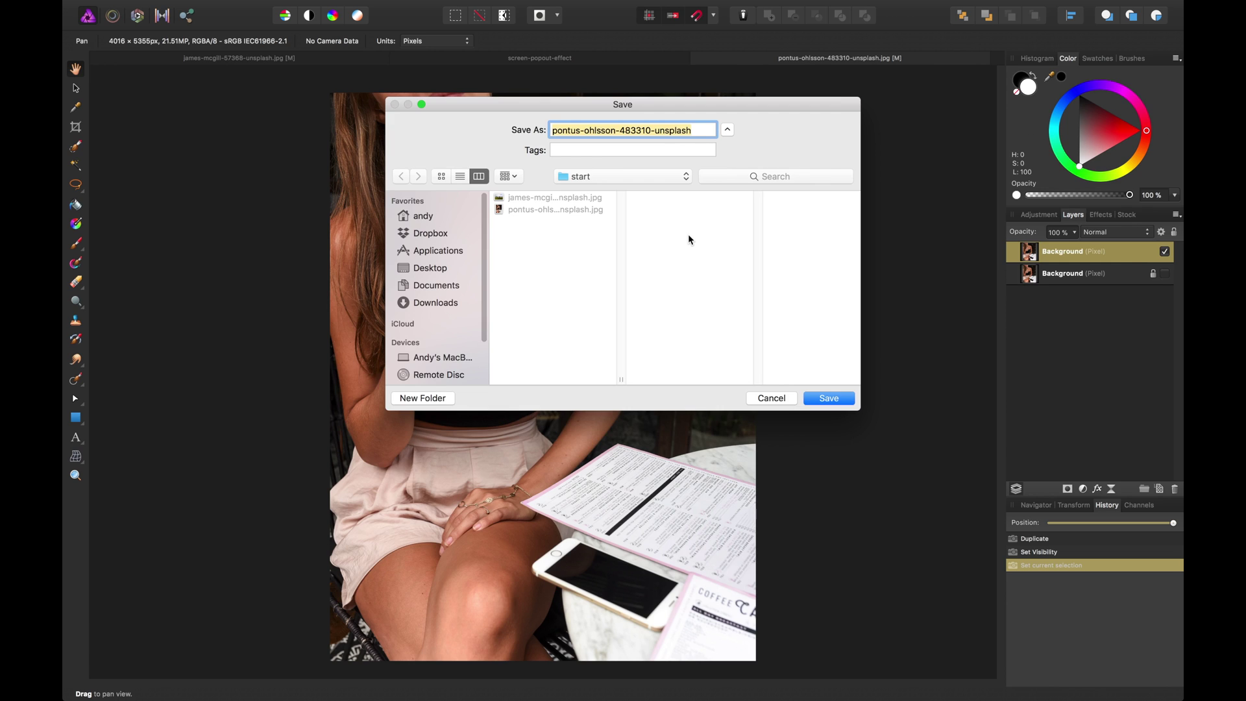
pyautogui.click(660, 175)
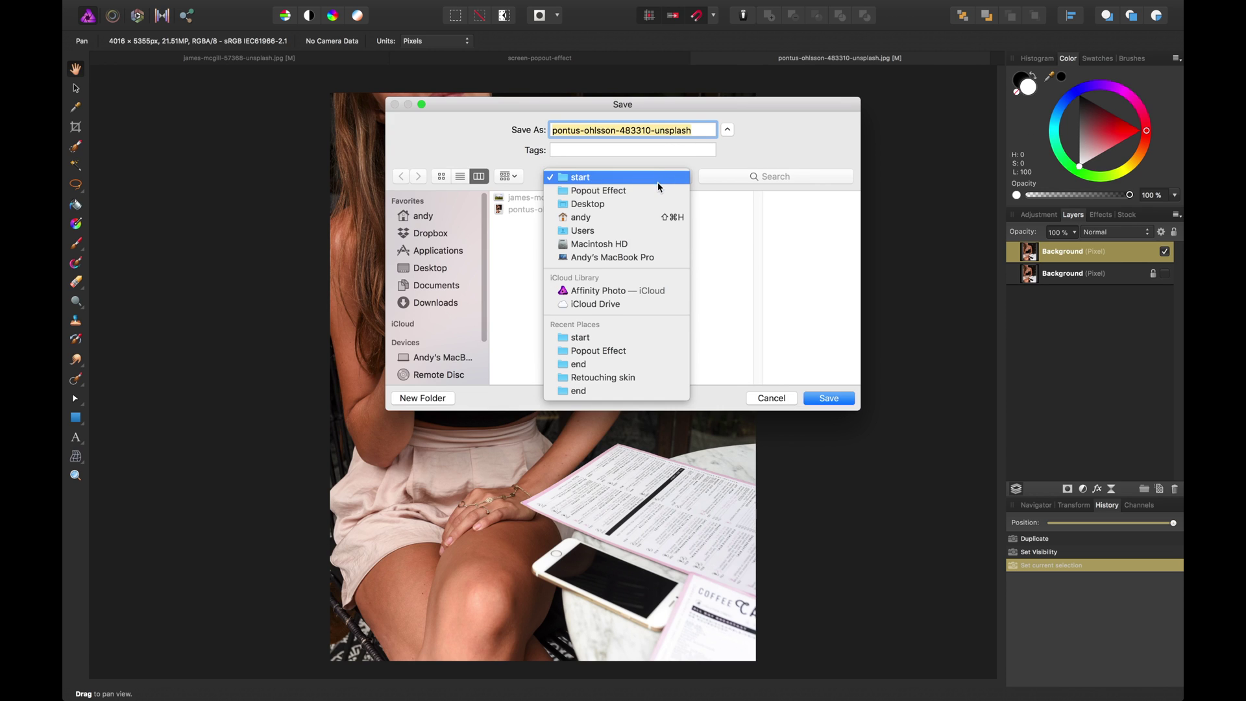
pyautogui.click(655, 197)
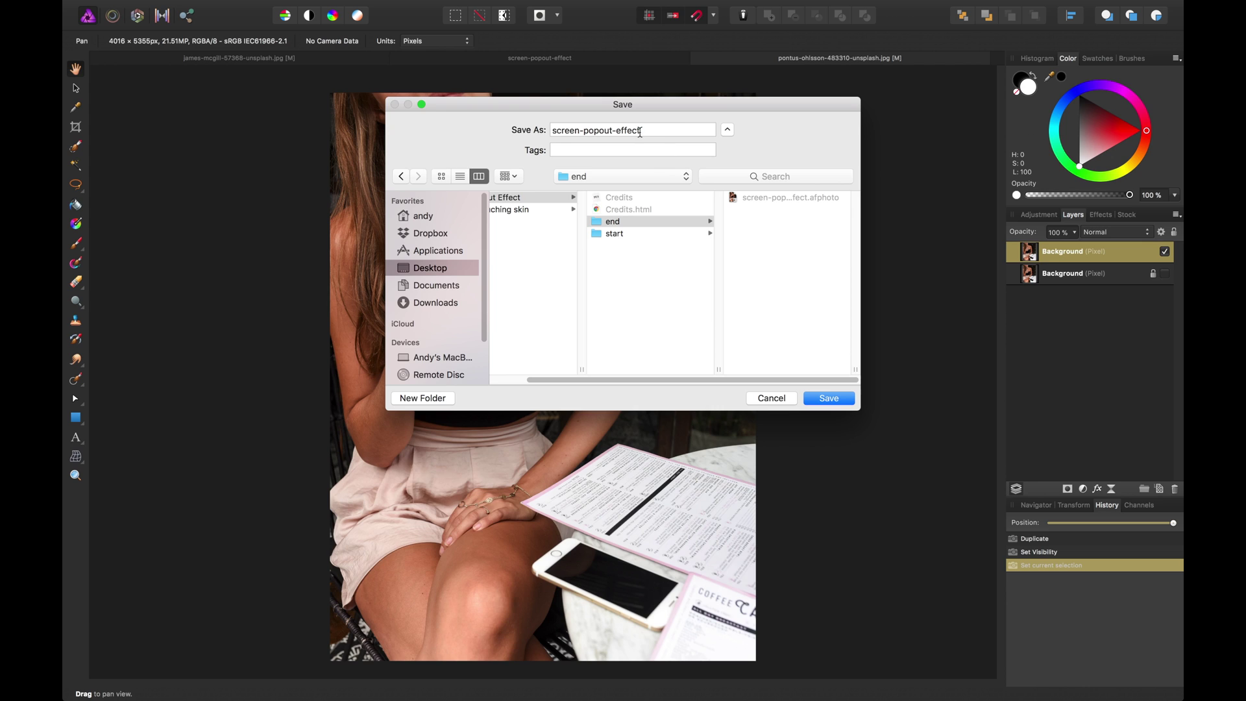
pyautogui.click(642, 132)
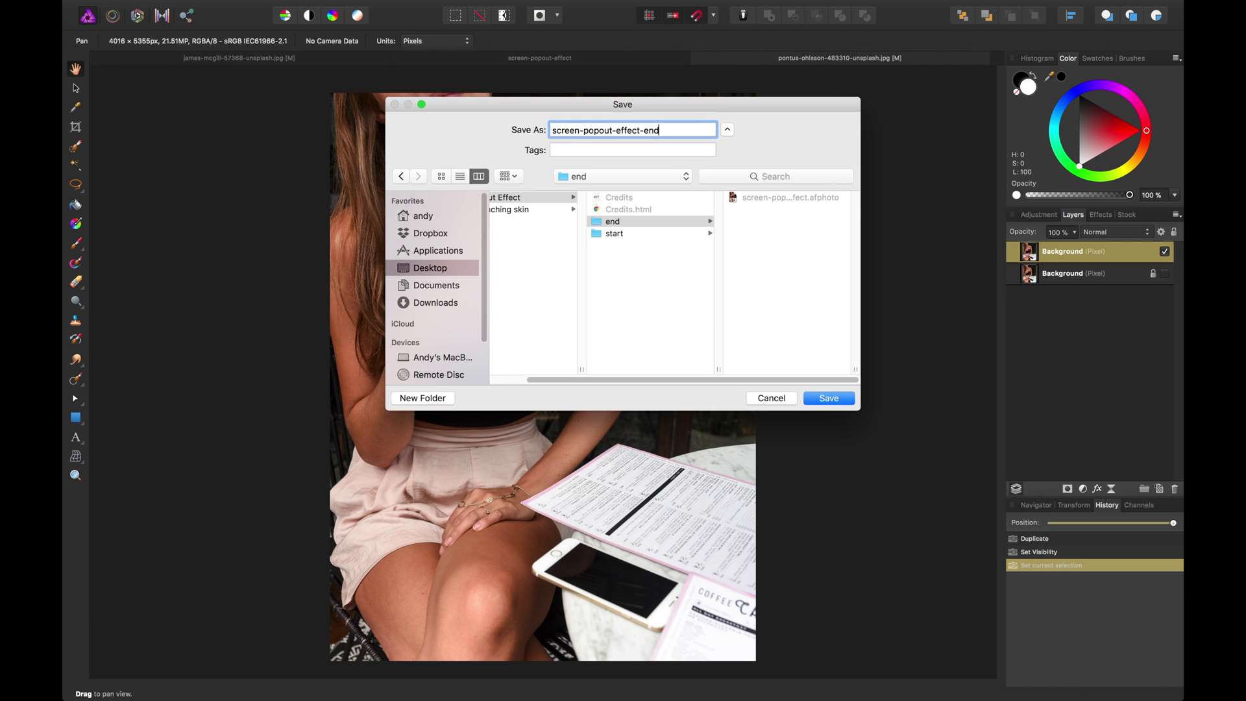
pyautogui.write('-end')
pyautogui.press('Return')
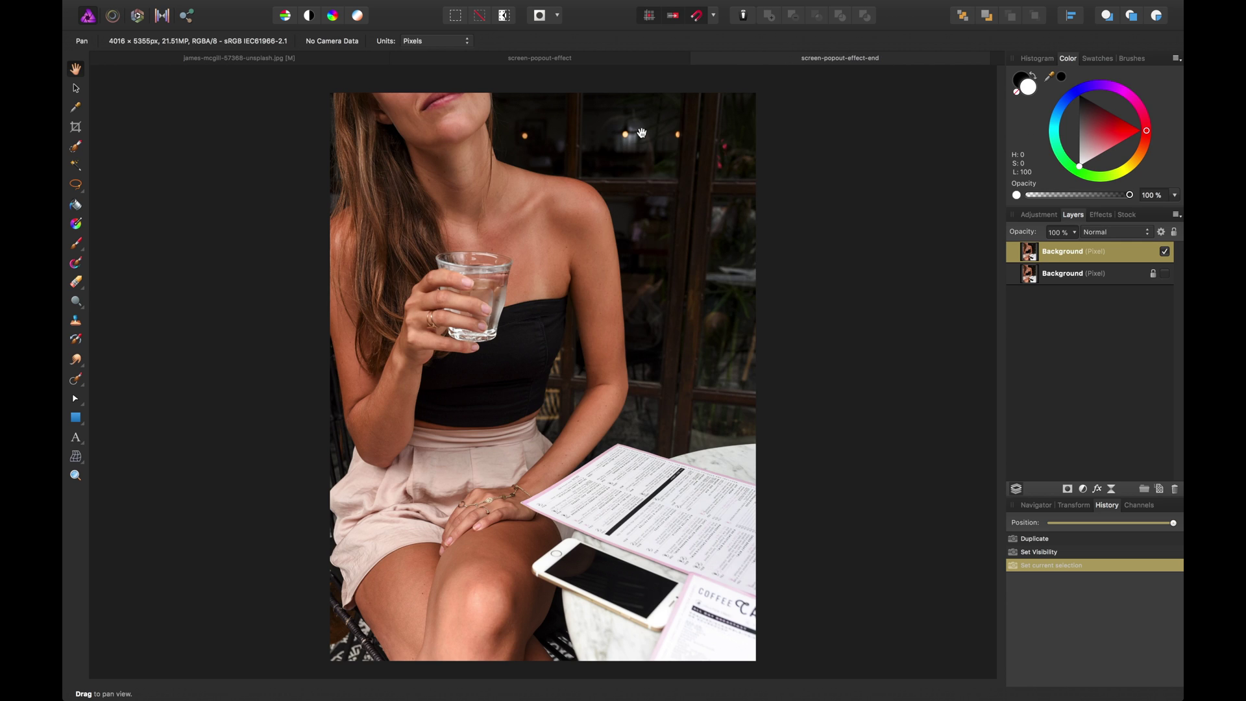
pyautogui.hscroll(-2, 601, 92)
# Step: Return to the screen-popout-effect-end document and scroll the view to the phone
pyautogui.click(570, 62)
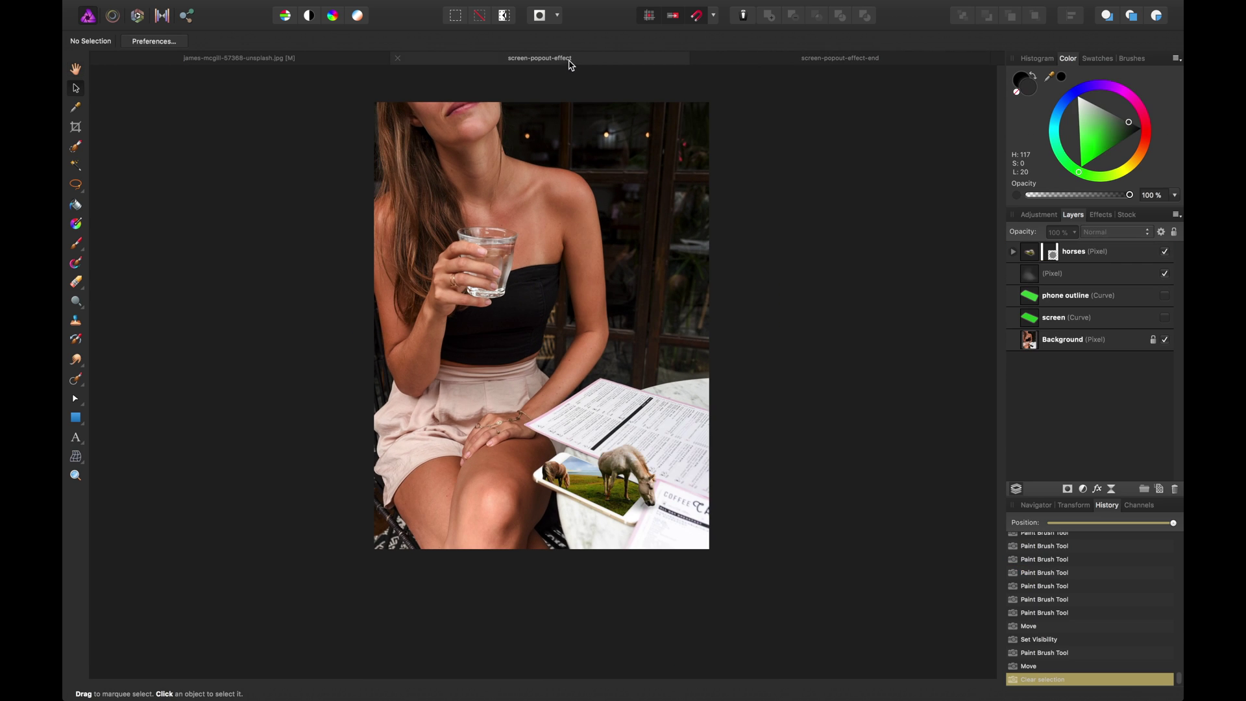
pyautogui.click(797, 63)
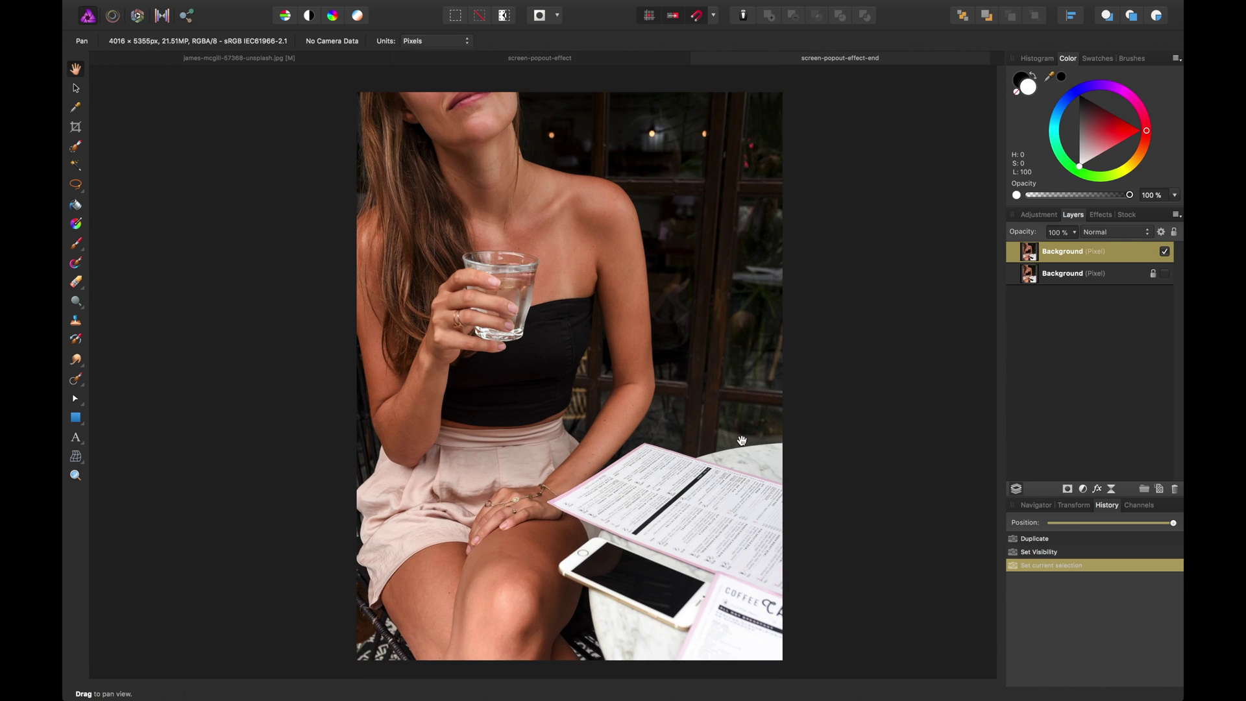
pyautogui.scroll(-1, 673, 559)
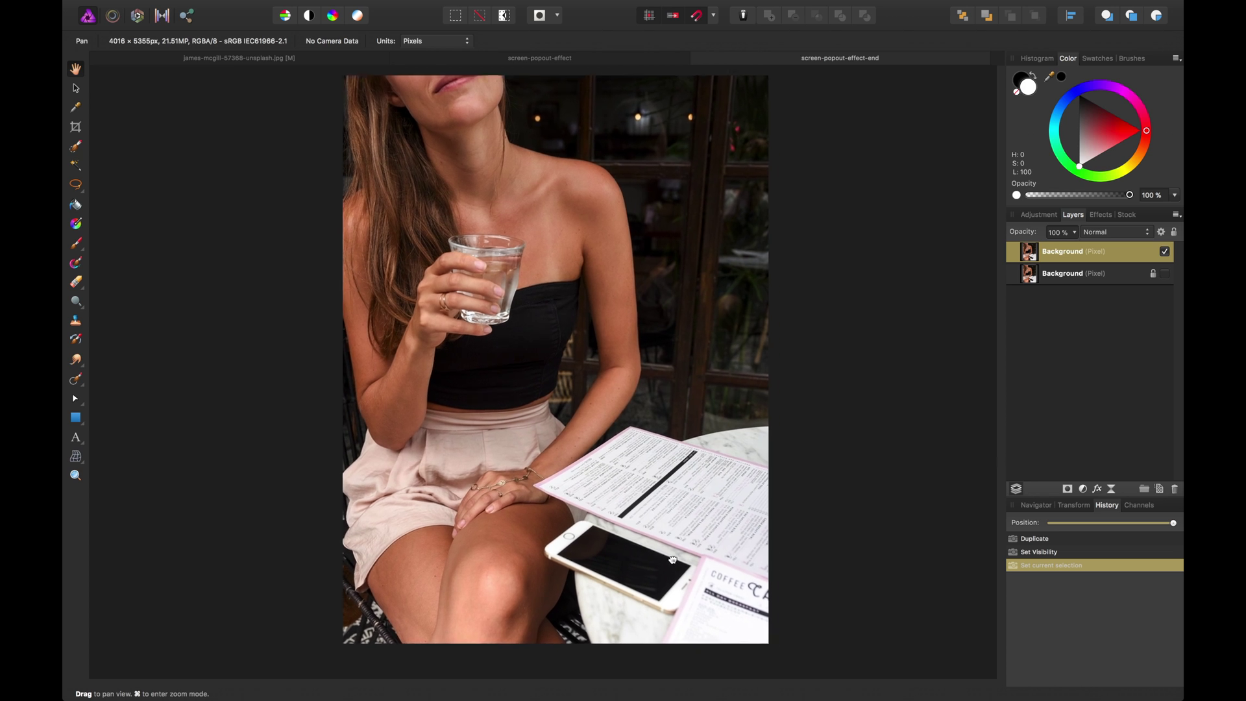
pyautogui.scroll(-3, 672, 560)
pyautogui.hscroll(2, 672, 559)
pyautogui.scroll(5, 669, 514)
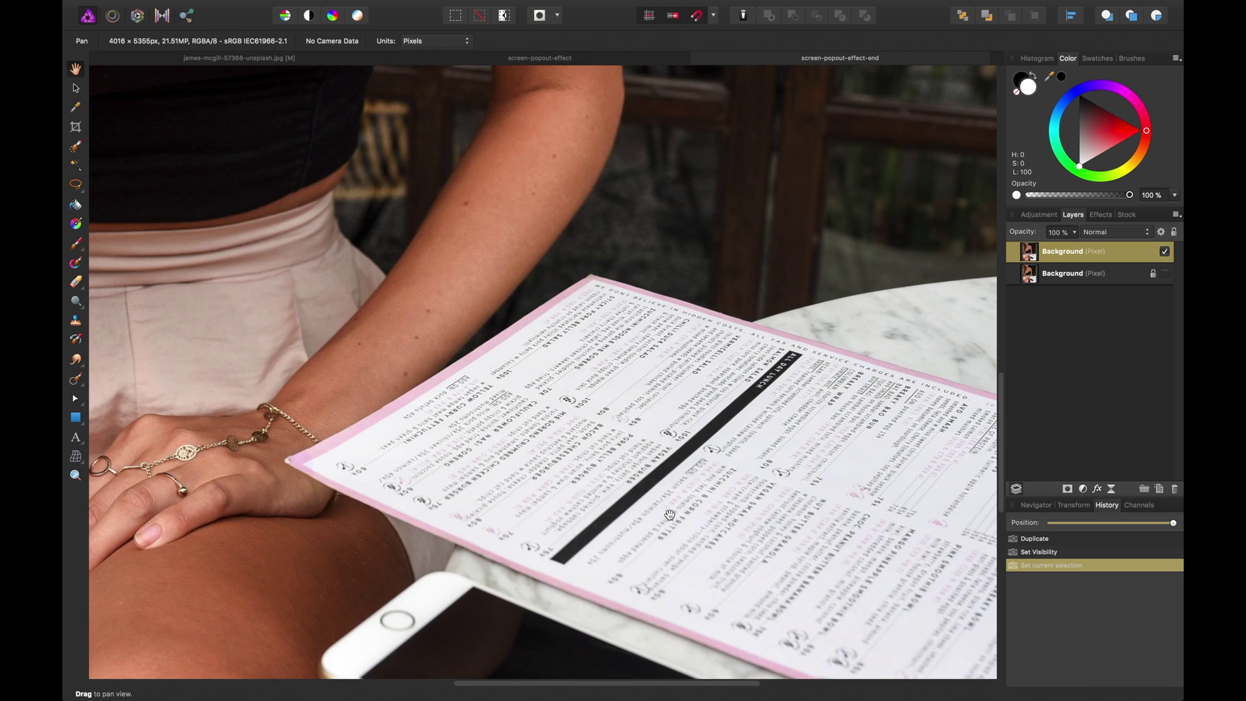
pyautogui.scroll(-4, 246, 324)
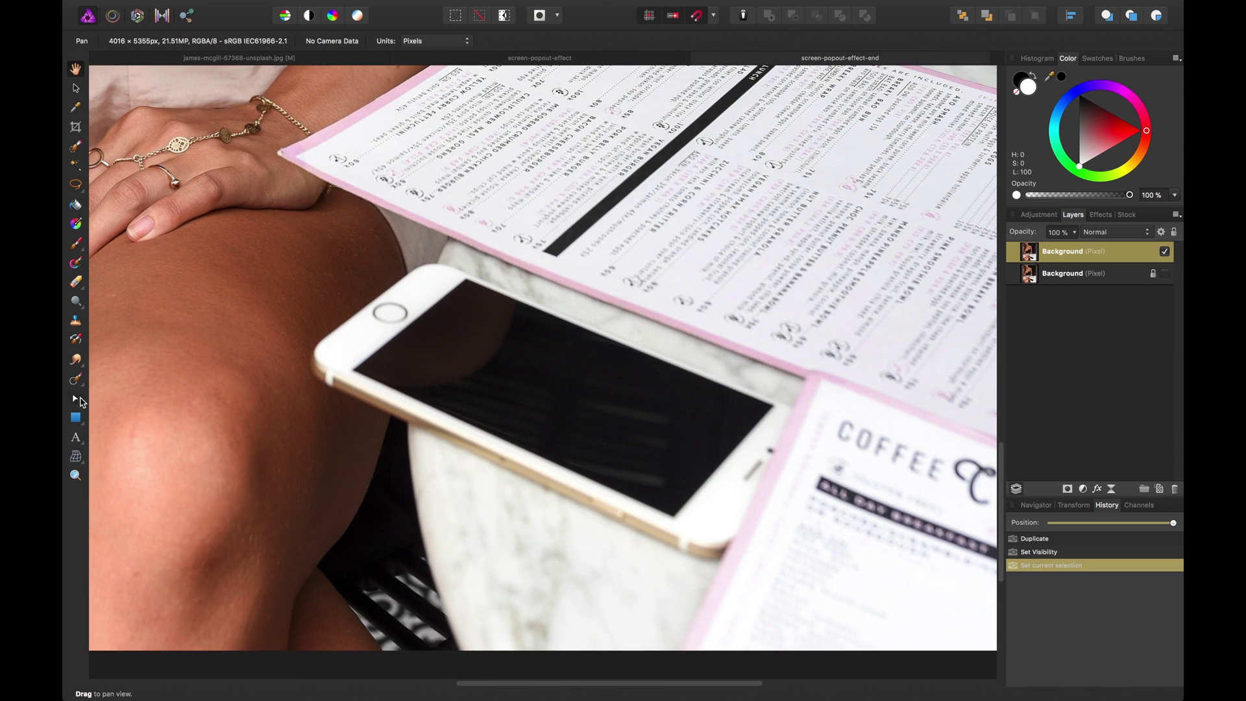
# Step: Select the Pen Tool and zoom in close on the phone's screen
pyautogui.click(76, 398)
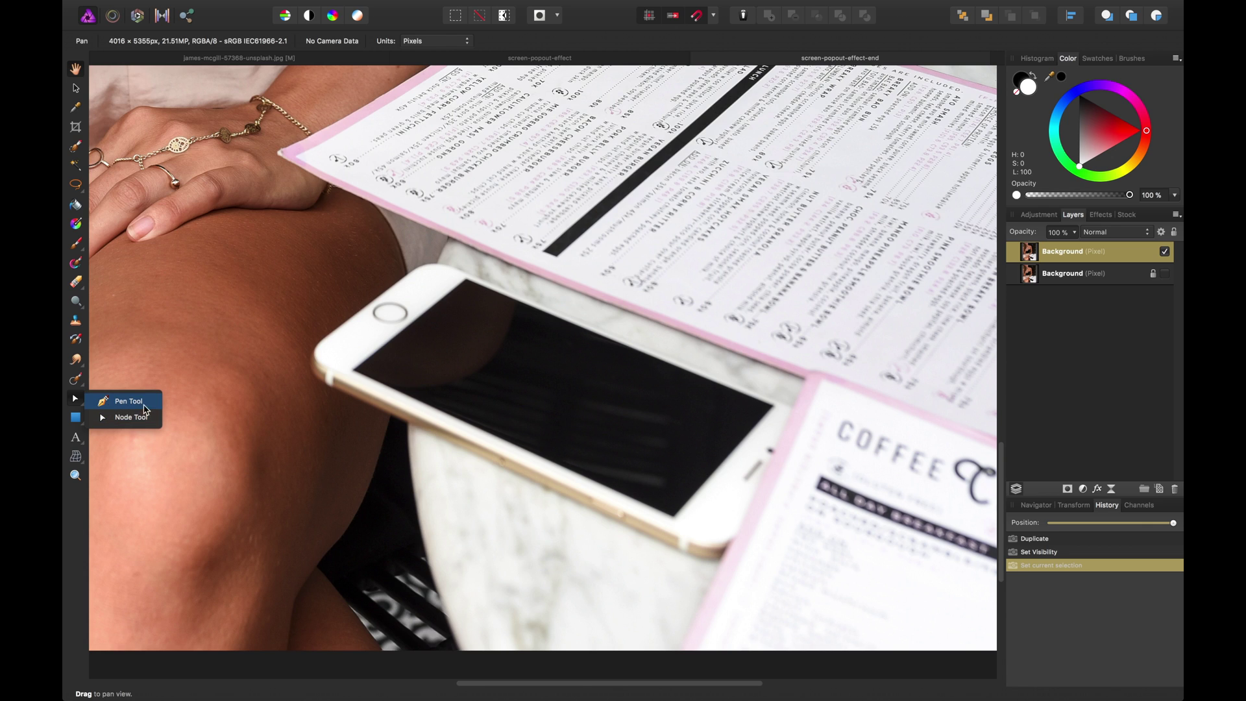
pyautogui.click(120, 401)
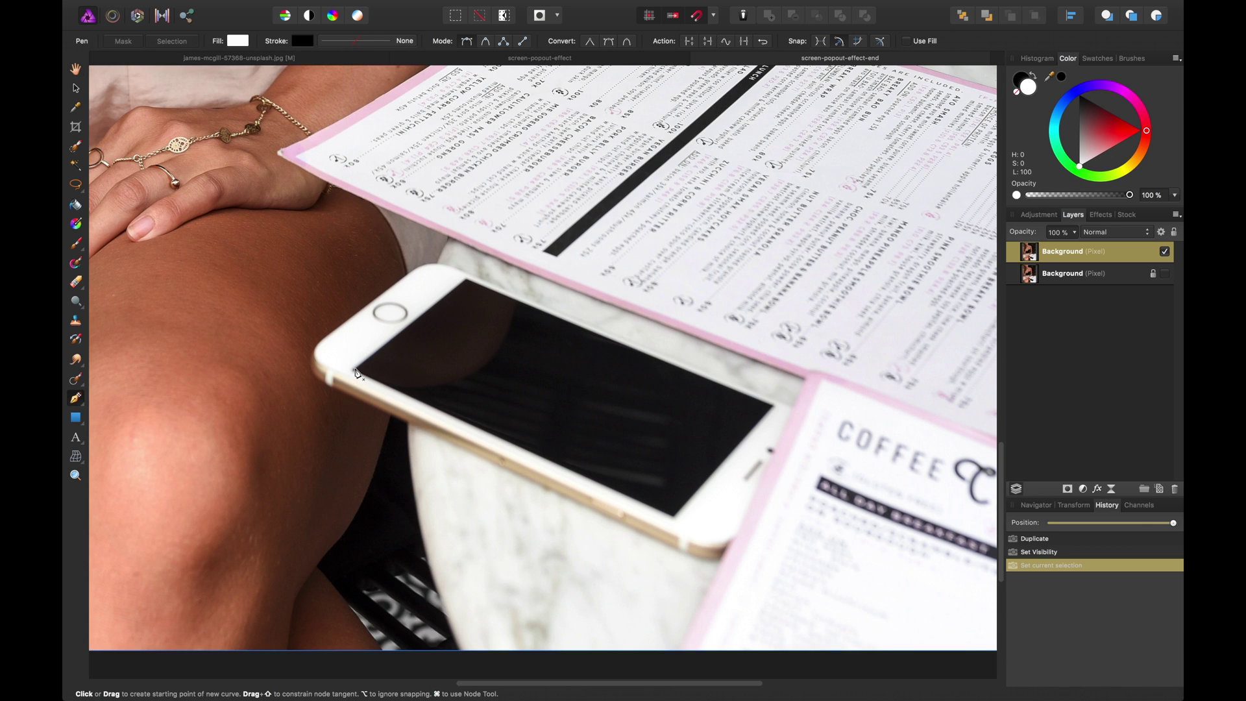
pyautogui.press('super')
pyautogui.press('super+plus')
pyautogui.press('super+plus')
pyautogui.press('space')
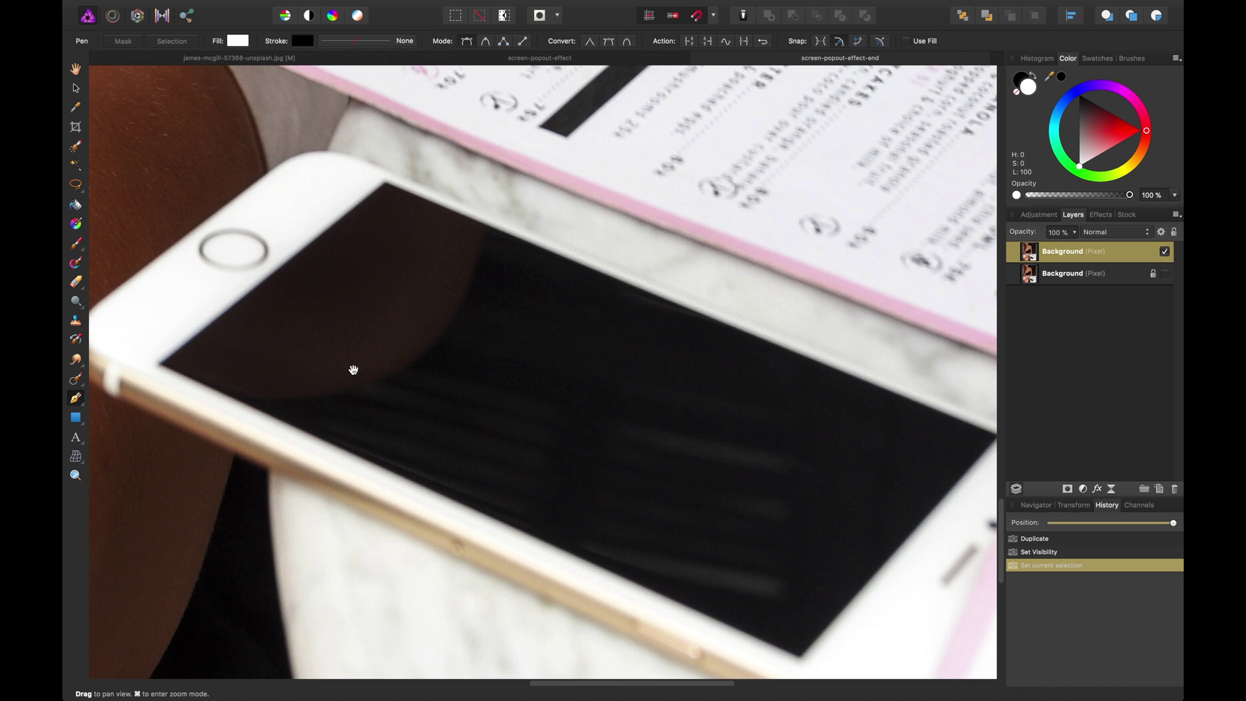
pyautogui.moveTo(354, 370); pyautogui.dragTo(388, 228)
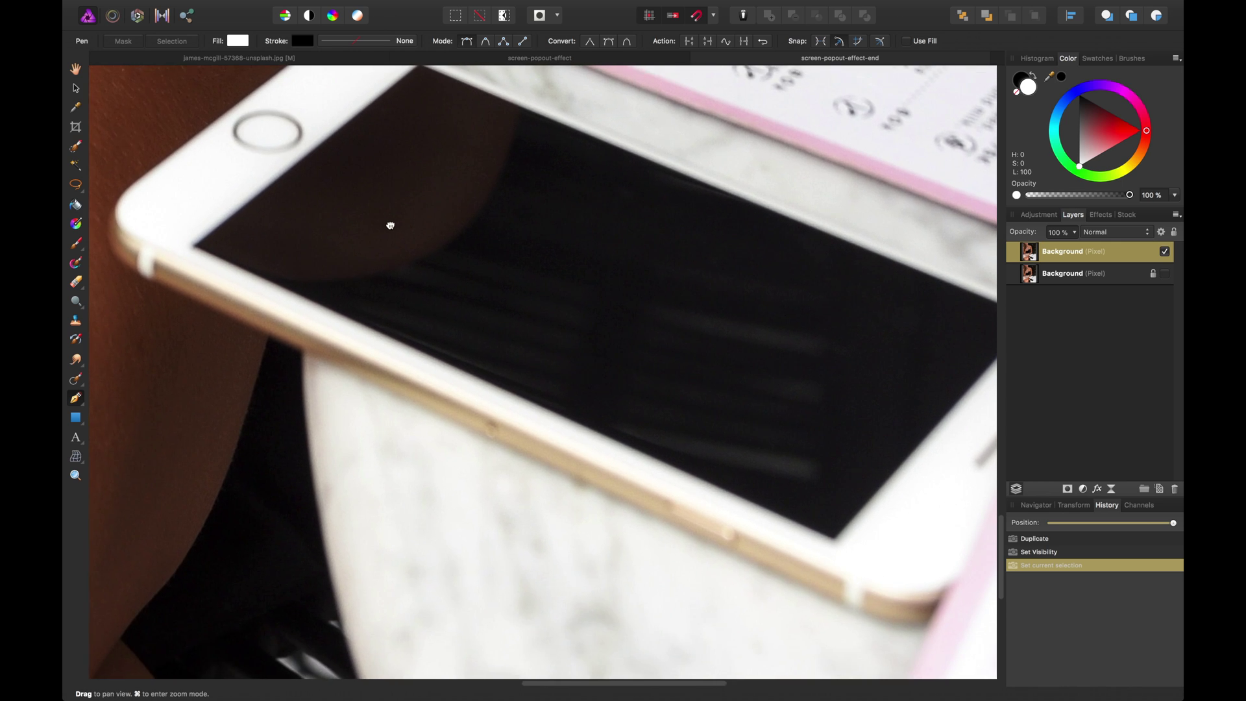
# Step: Place nodes on the screen's four corners and close the outline at the starting node
pyautogui.click(193, 247)
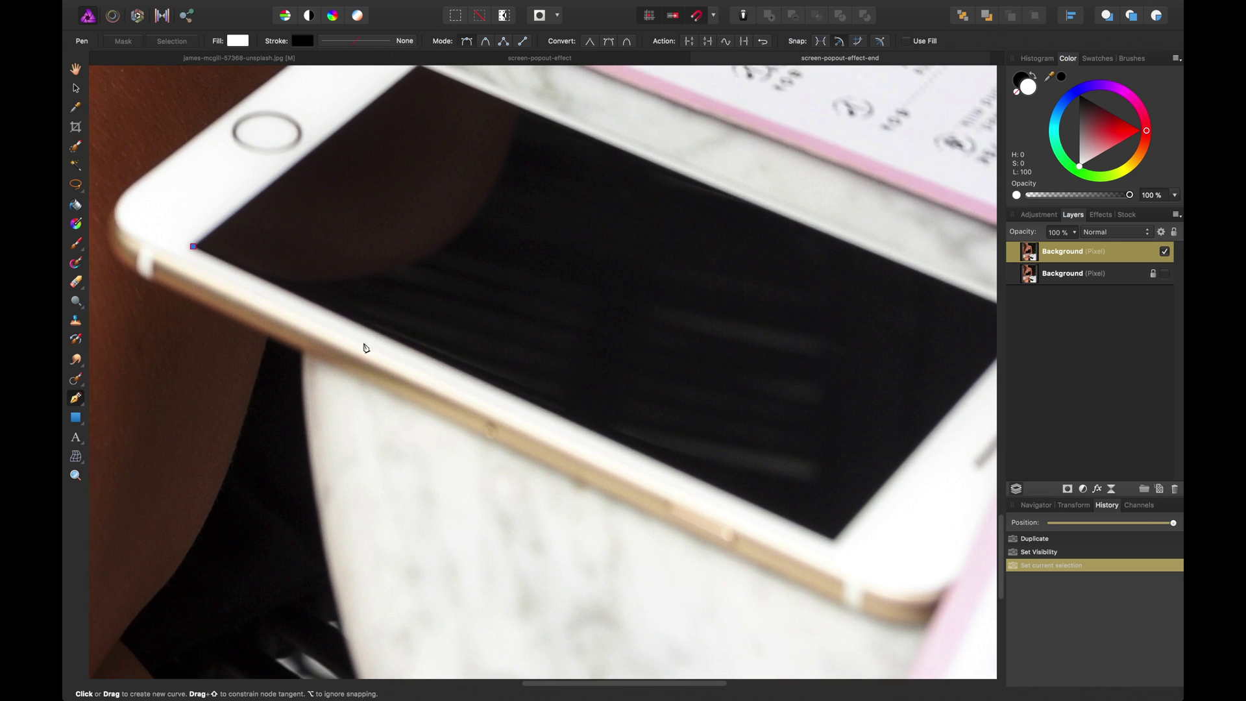
pyautogui.click(836, 545)
pyautogui.hscroll(5, 746, 480)
pyautogui.click(746, 479)
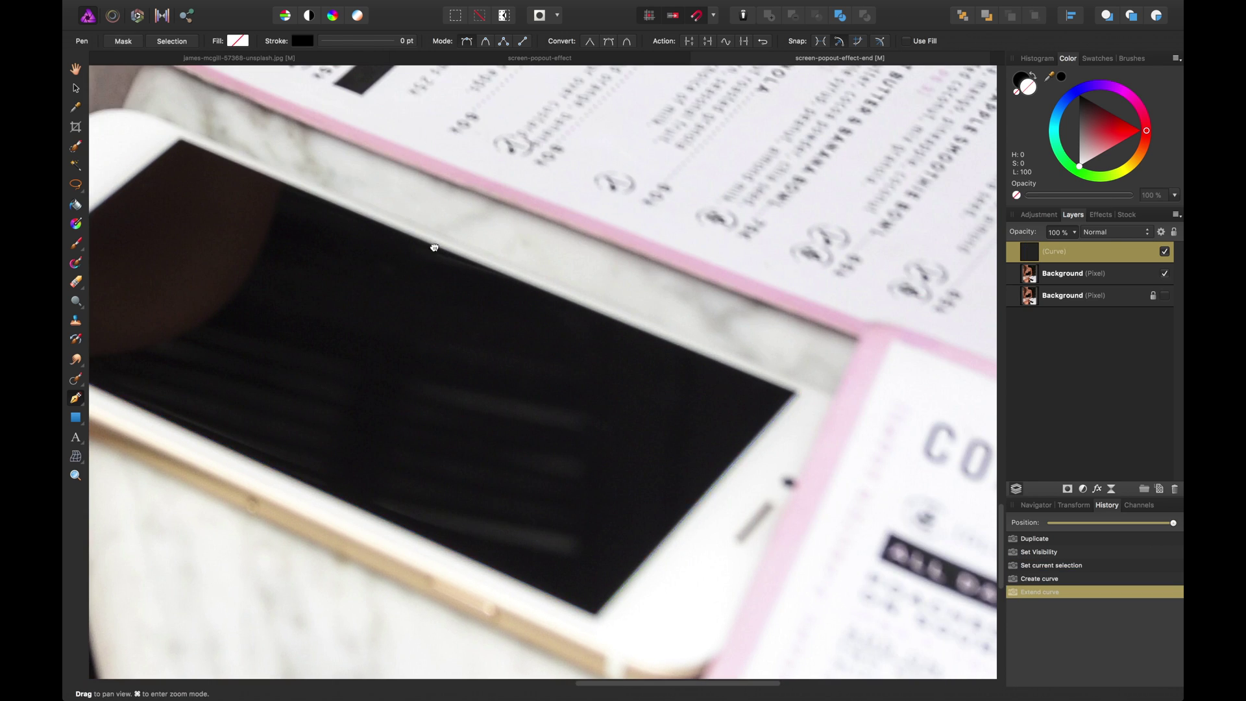
pyautogui.hscroll(-4, 402, 247)
pyautogui.click(377, 246)
pyautogui.click(150, 424)
pyautogui.scroll(-1, 520, 473)
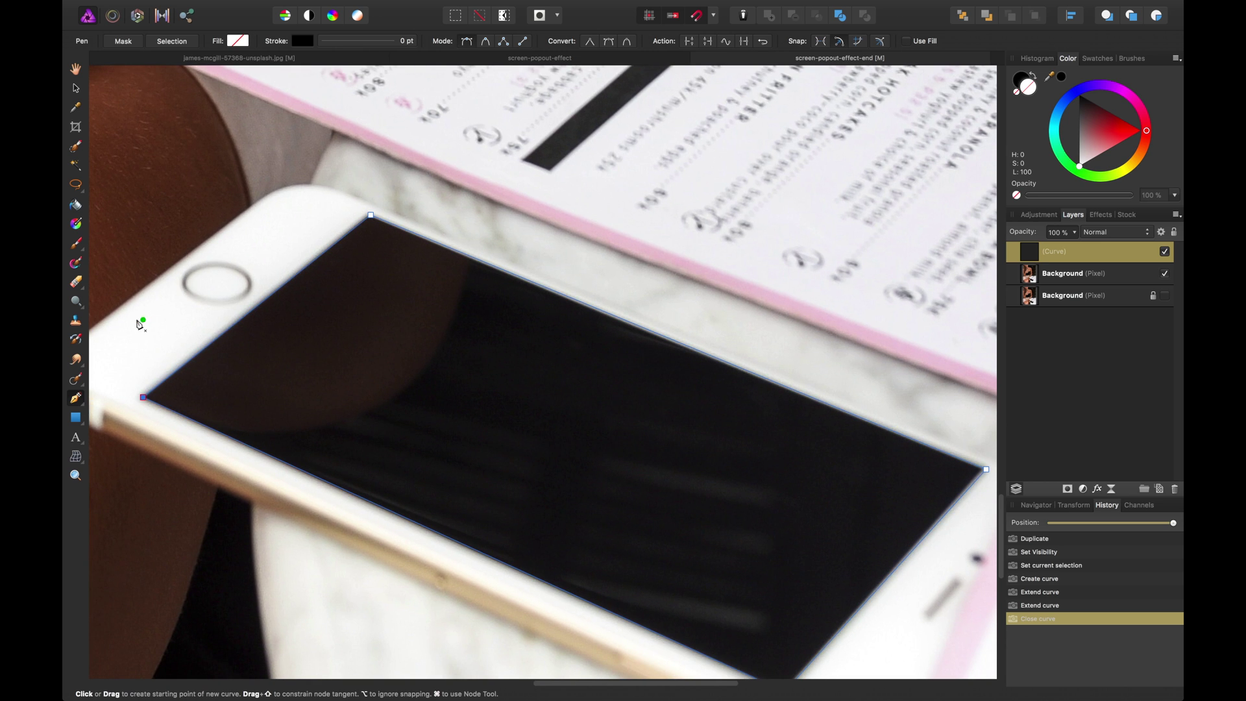
pyautogui.scroll(-2, 770, 411)
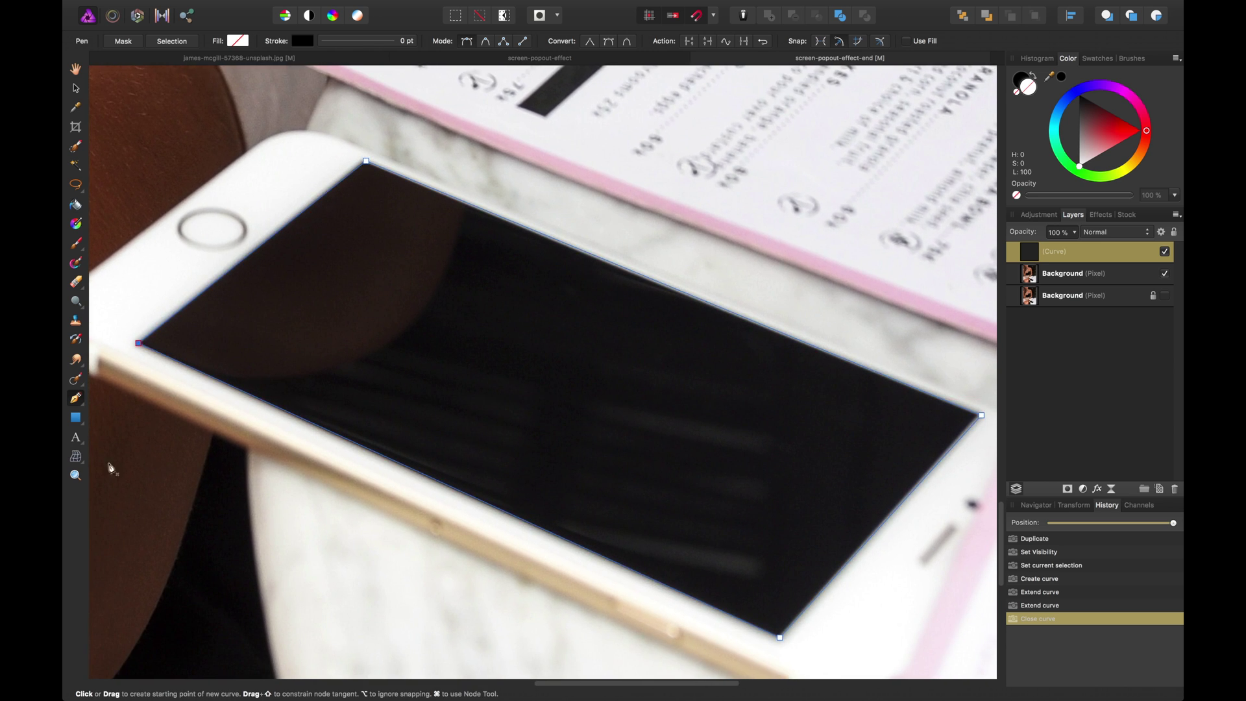
pyautogui.click(73, 400)
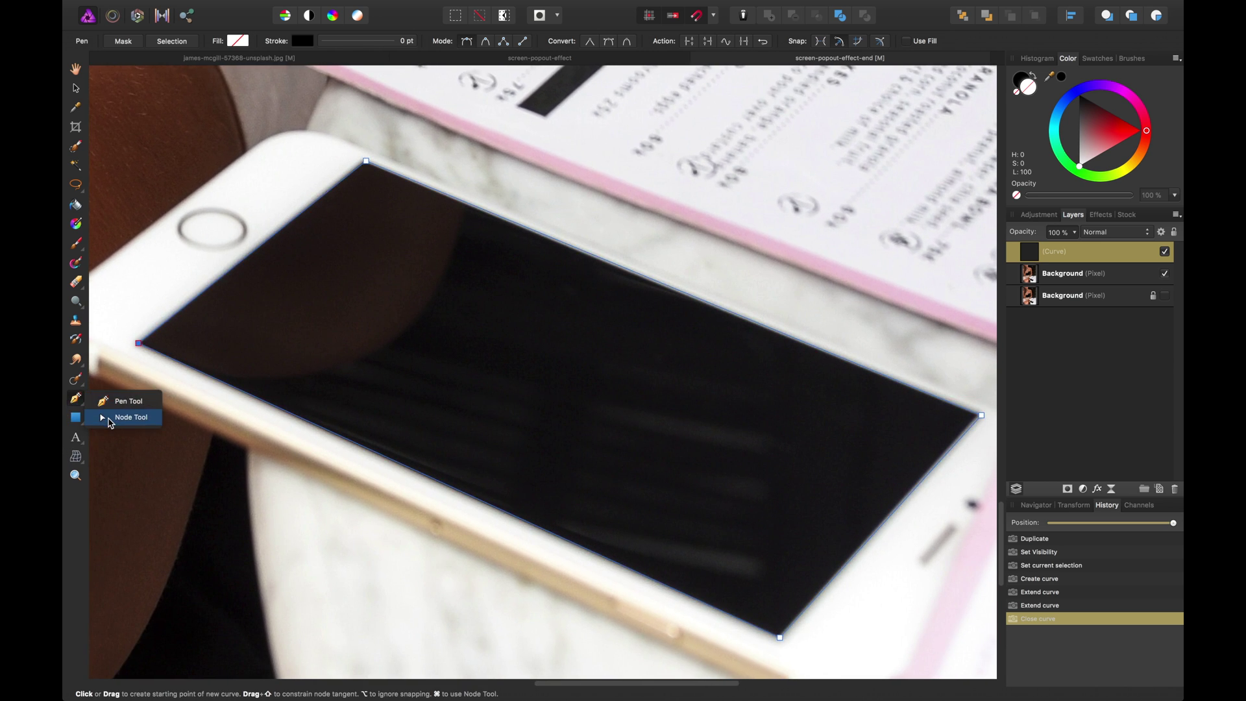
# Step: With the Node Tool, nudge the top, right, bottom and left corners onto the screen edges
pyautogui.click(109, 419)
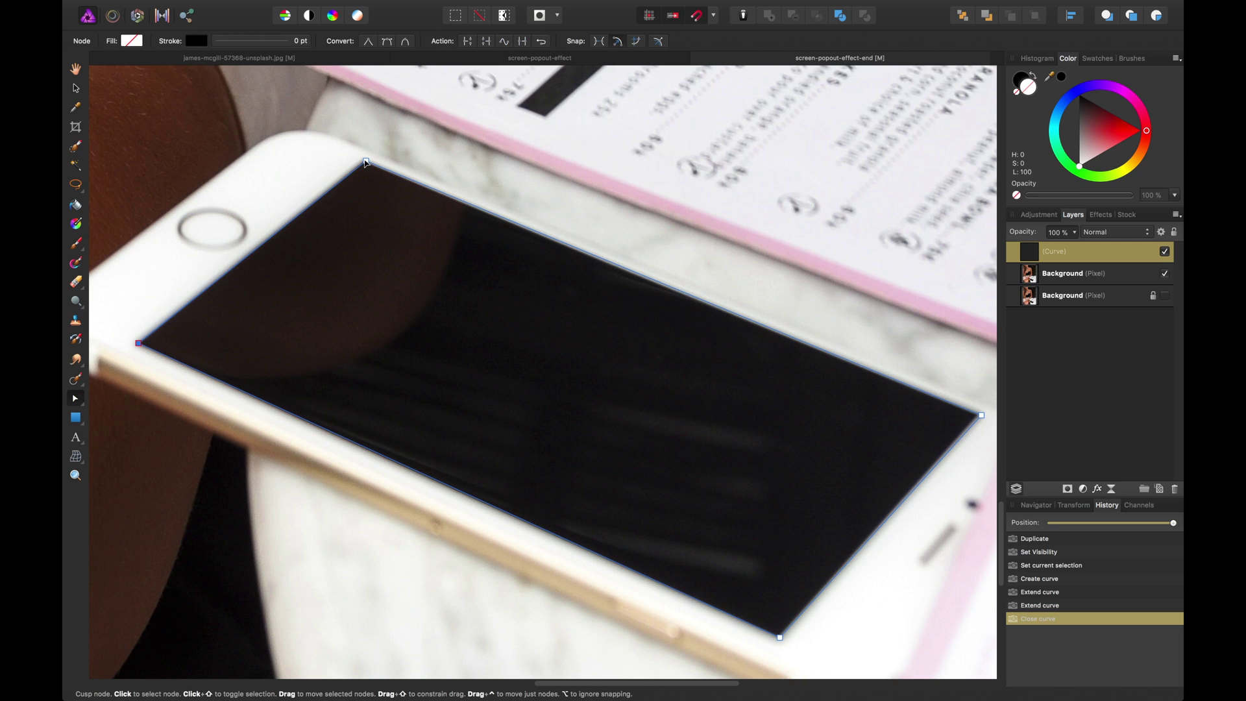
pyautogui.moveTo(366, 163); pyautogui.dragTo(365, 162)
pyautogui.click(980, 417)
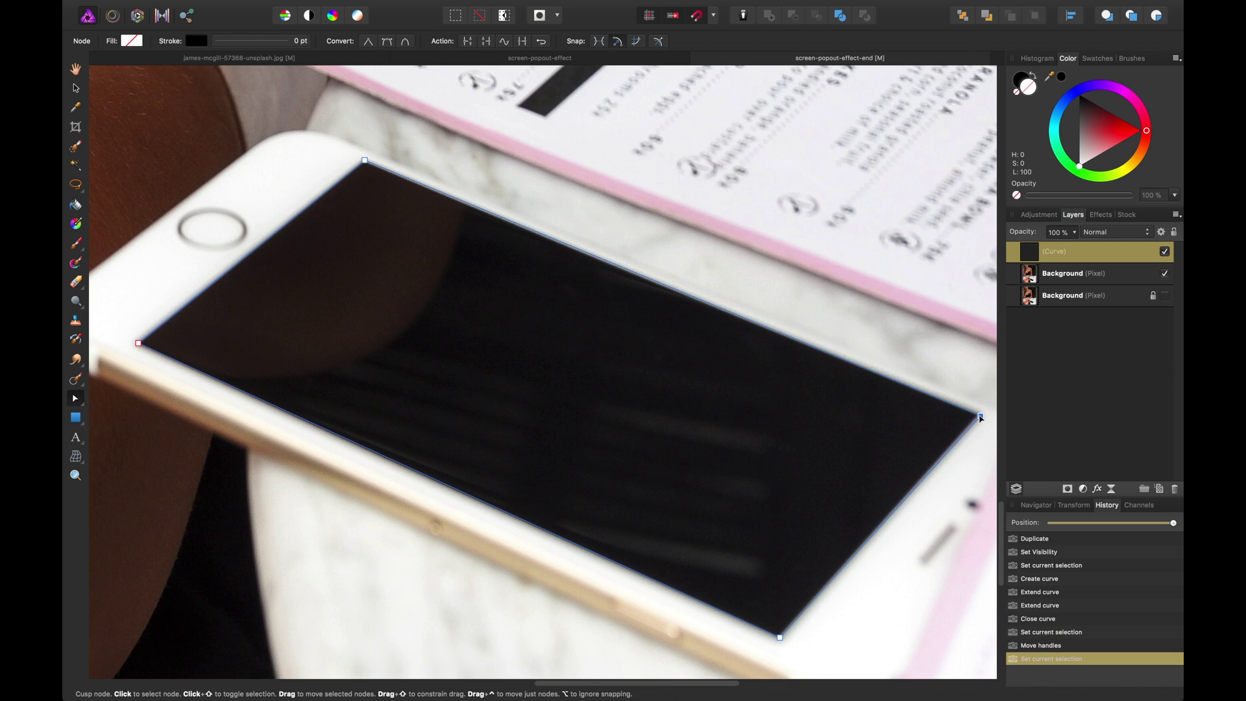
pyautogui.moveTo(980, 417); pyautogui.dragTo(980, 414)
pyautogui.moveTo(779, 637); pyautogui.dragTo(779, 639)
pyautogui.moveTo(138, 343); pyautogui.dragTo(140, 344)
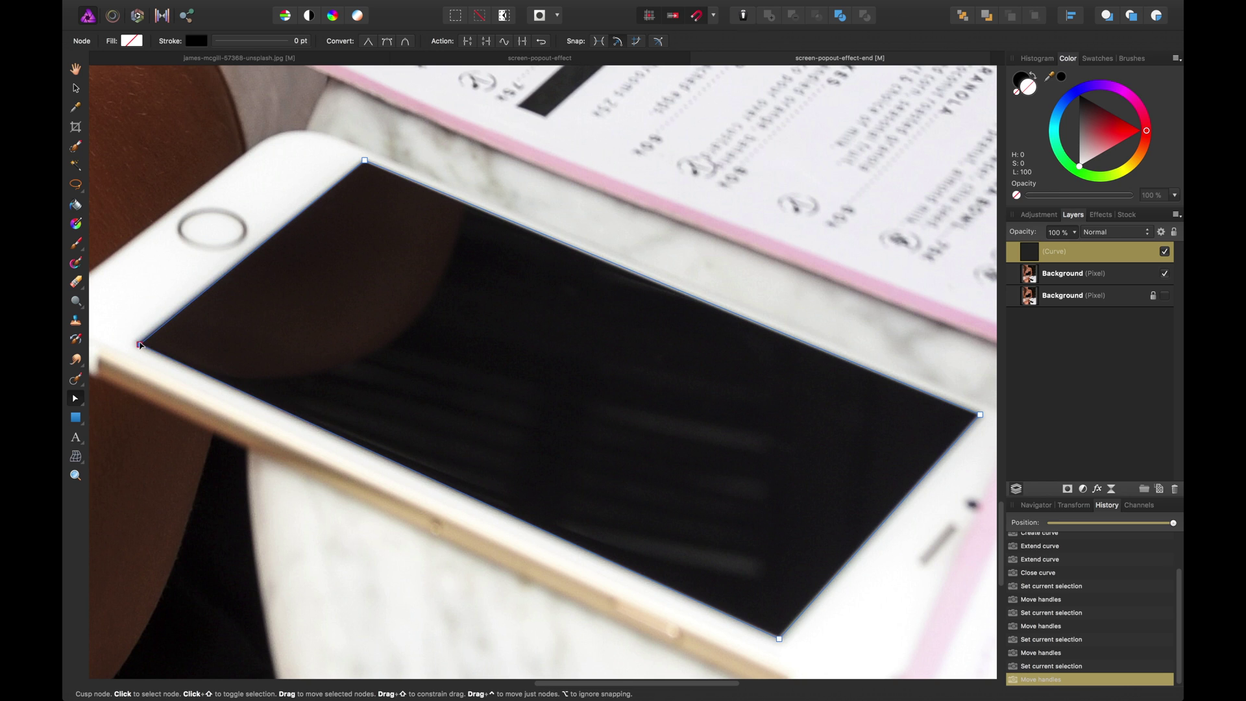
pyautogui.moveTo(365, 160); pyautogui.dragTo(363, 161)
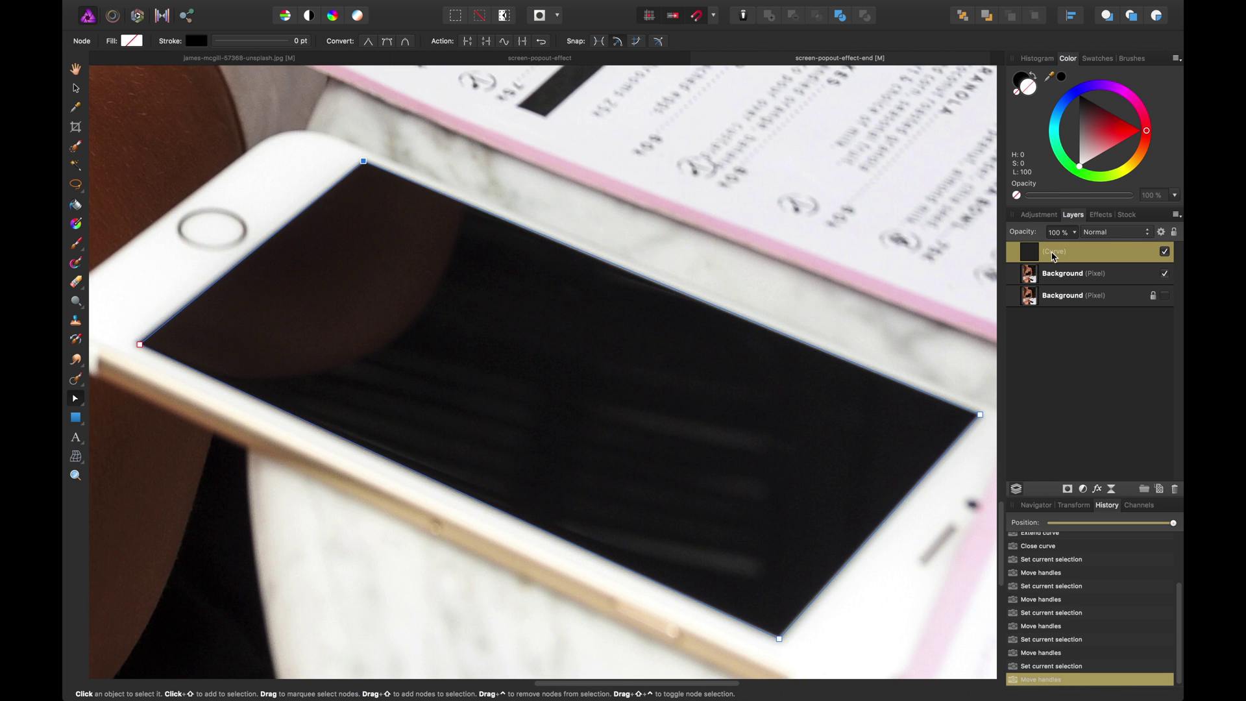
# Step: Fill the outline bright green, rename its layer 'screen', and save
pyautogui.click(1106, 177)
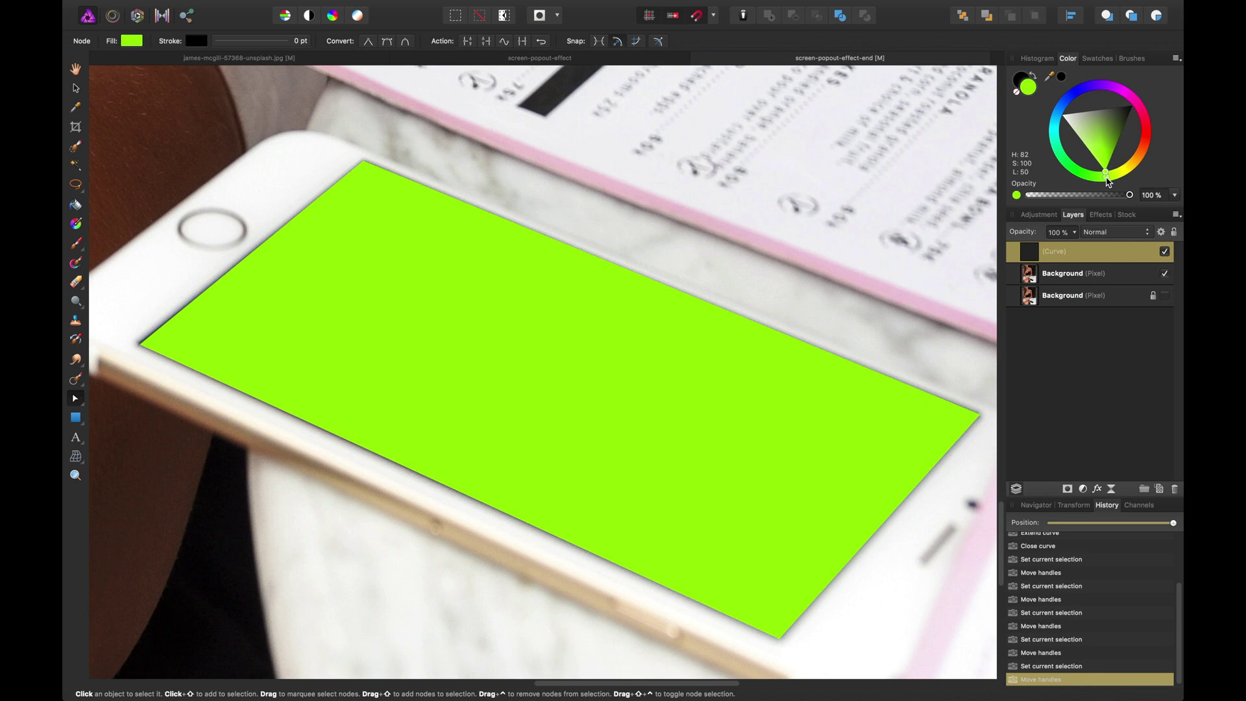
pyautogui.doubleClick(1071, 253)
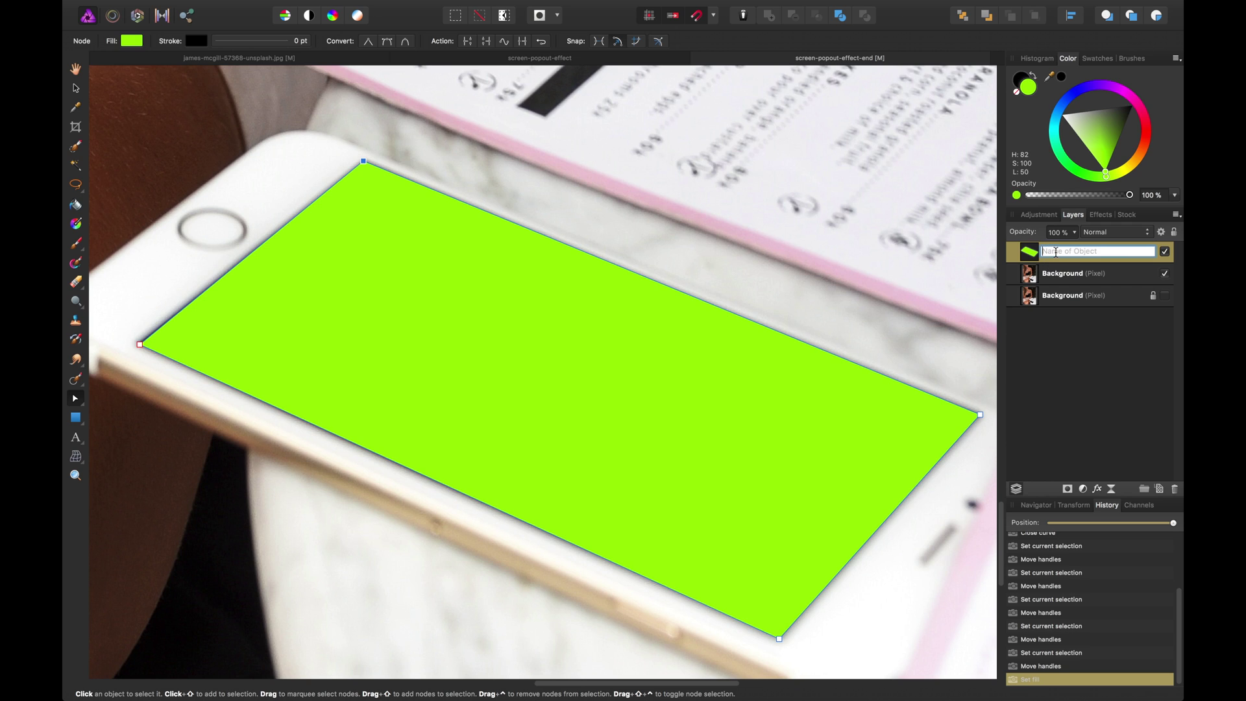
pyautogui.write('screen')
pyautogui.press('Return')
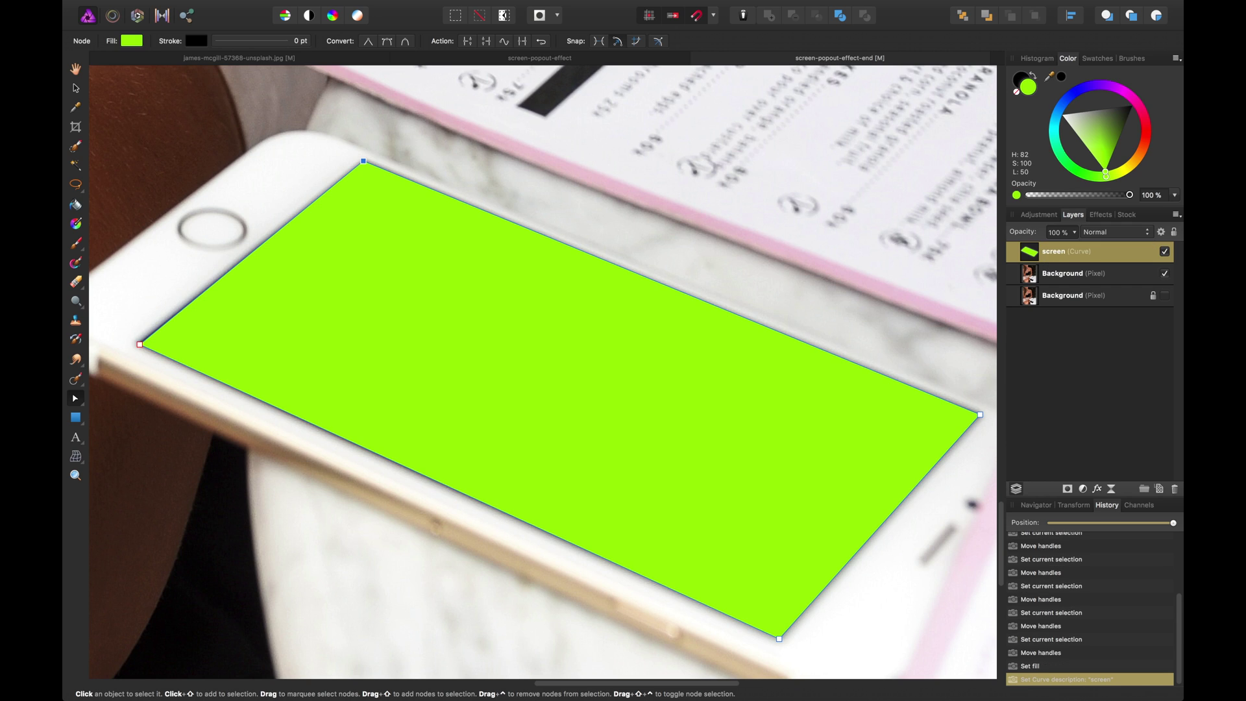
pyautogui.press('super+s')
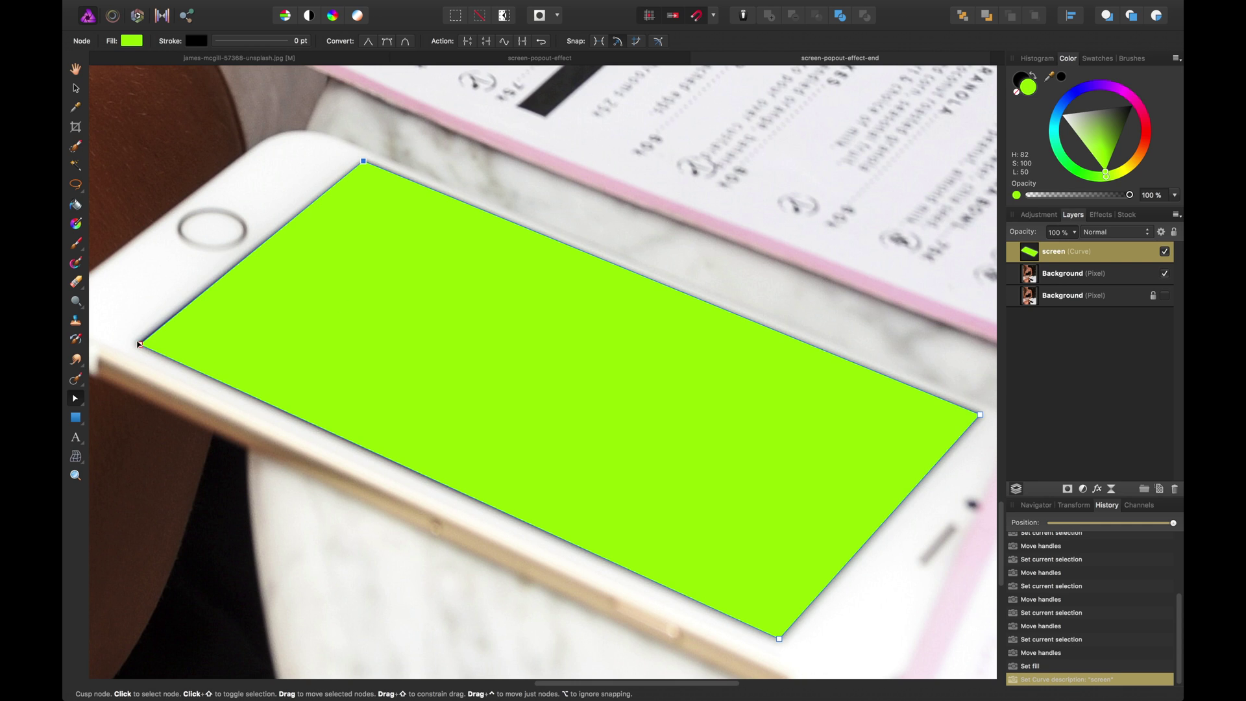
# Step: Nudge the left corner node slightly, then switch to the grazing horses photo
pyautogui.moveTo(139, 344); pyautogui.dragTo(136, 342)
pyautogui.press('v')
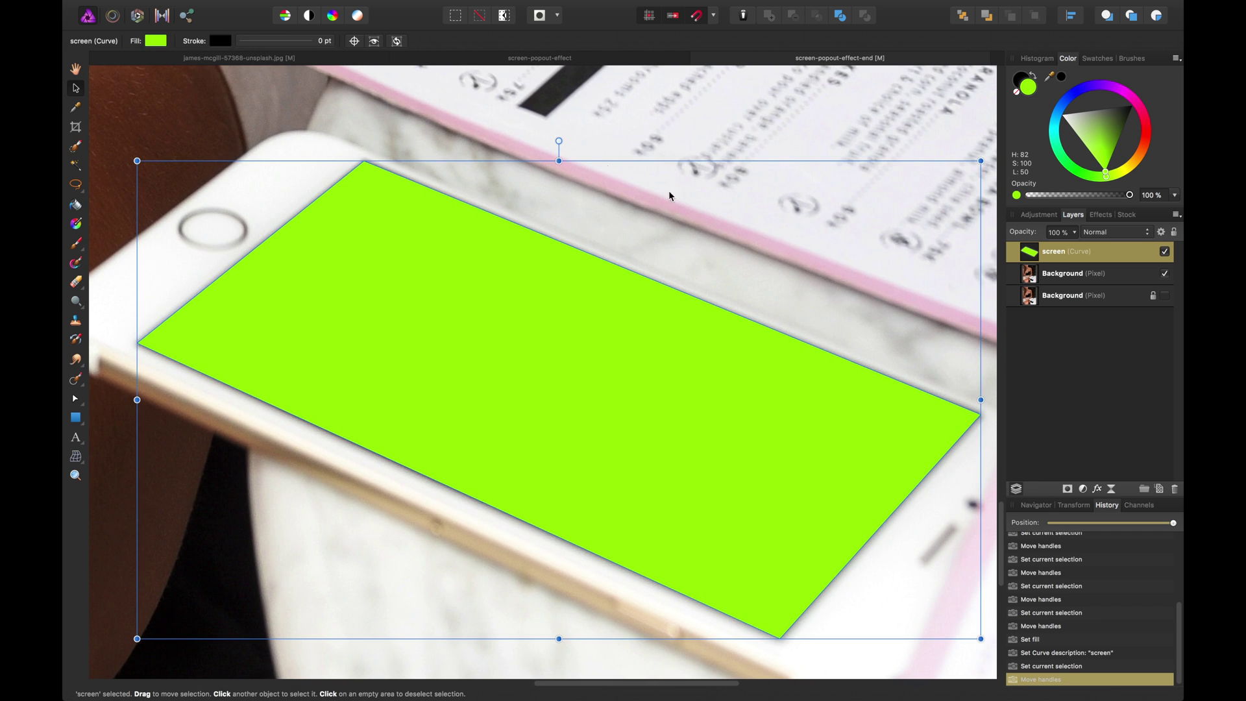
pyautogui.click(281, 58)
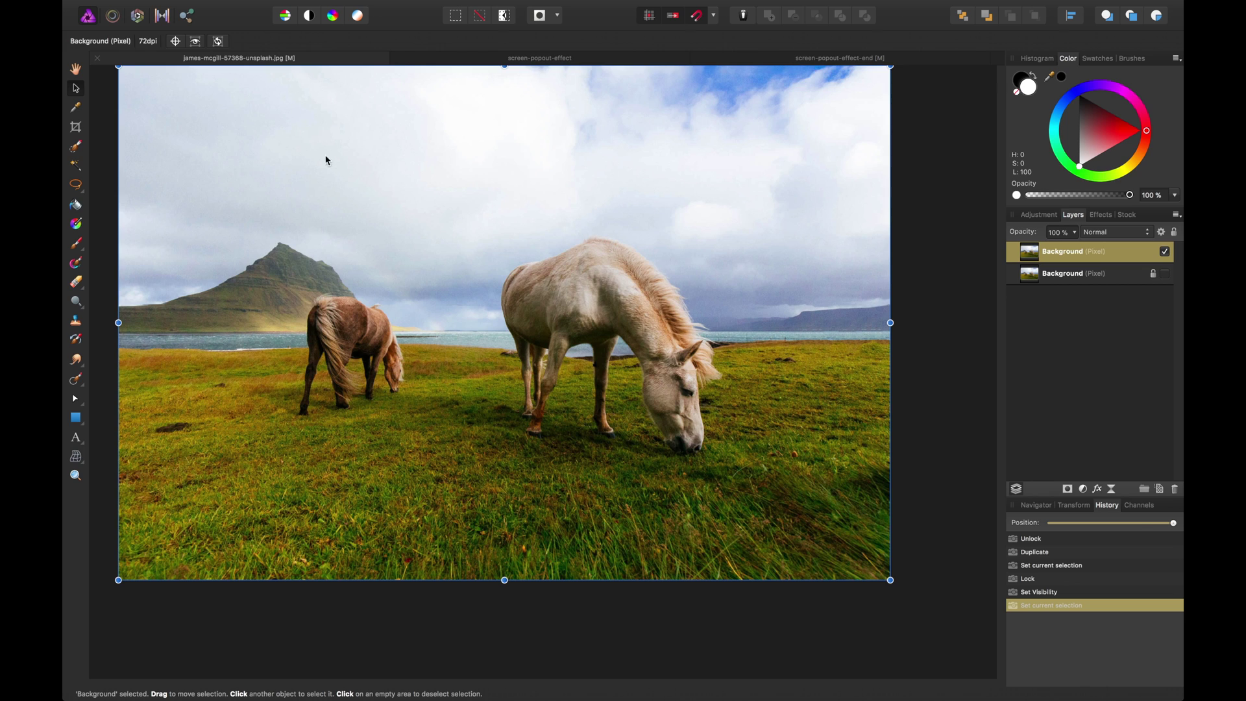
# Step: Copy the horse photo layer and paste it into the café composite
pyautogui.click(993, 239)
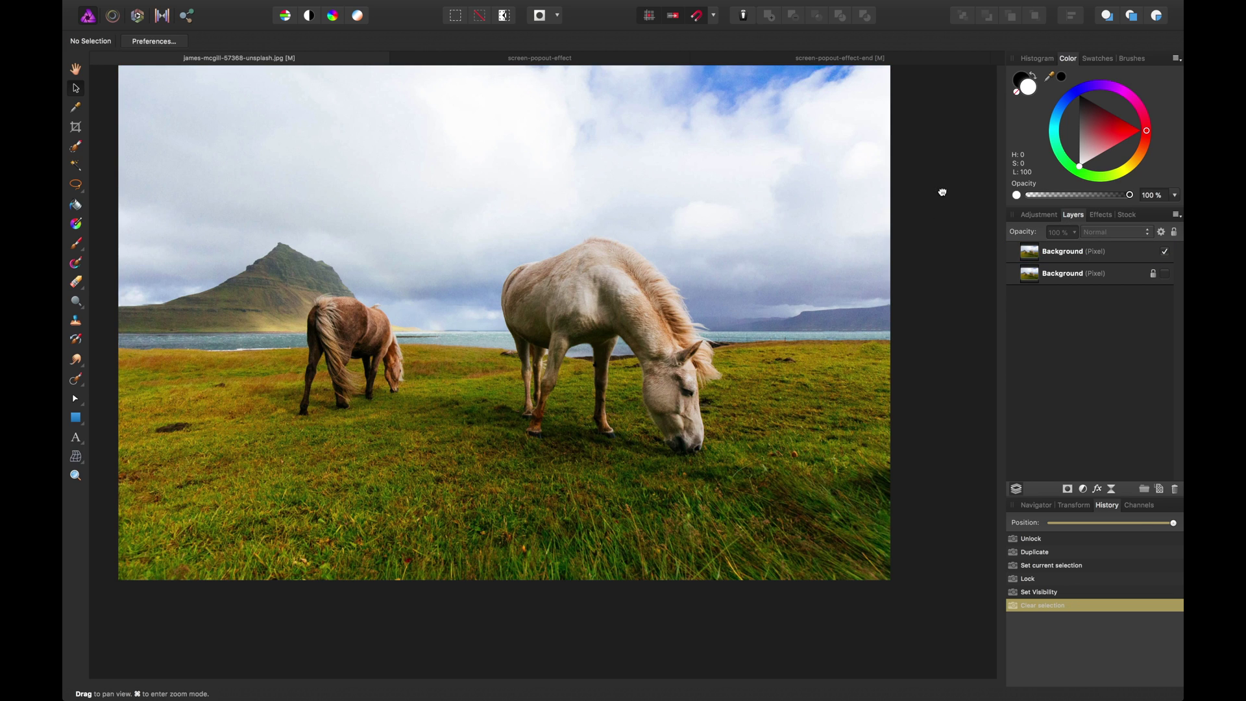
pyautogui.hscroll(-1, 942, 192)
pyautogui.click(740, 217)
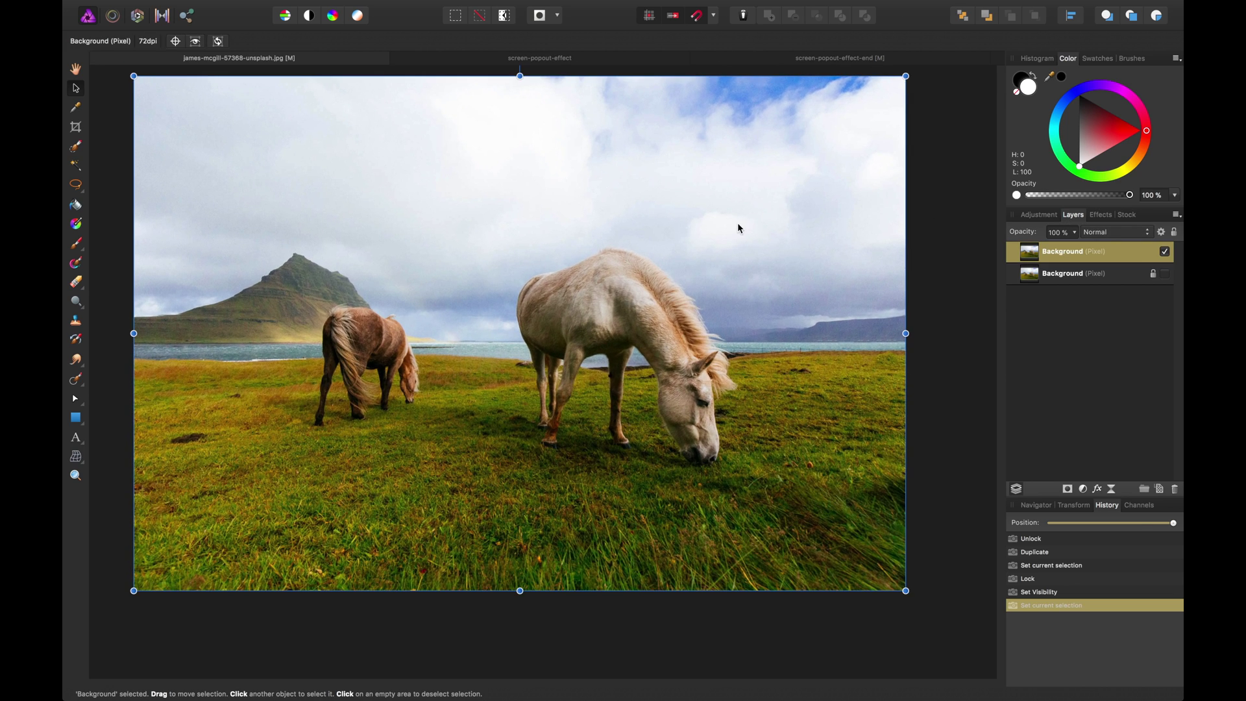
pyautogui.click(888, 60)
pyautogui.press('super+v')
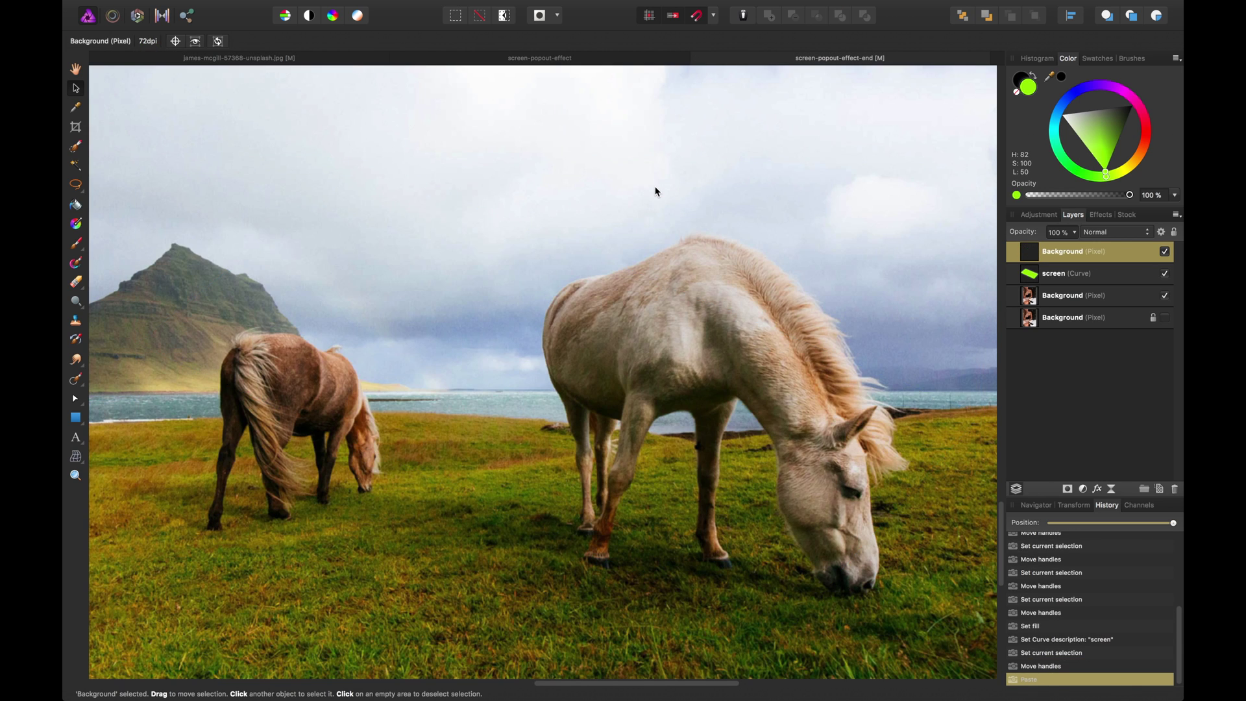
# Step: Move the pasted horses photo so it sits over the phone
pyautogui.press('super+minus')
pyautogui.press('super+minus')
pyautogui.press('super+minus')
pyautogui.press('super+minus')
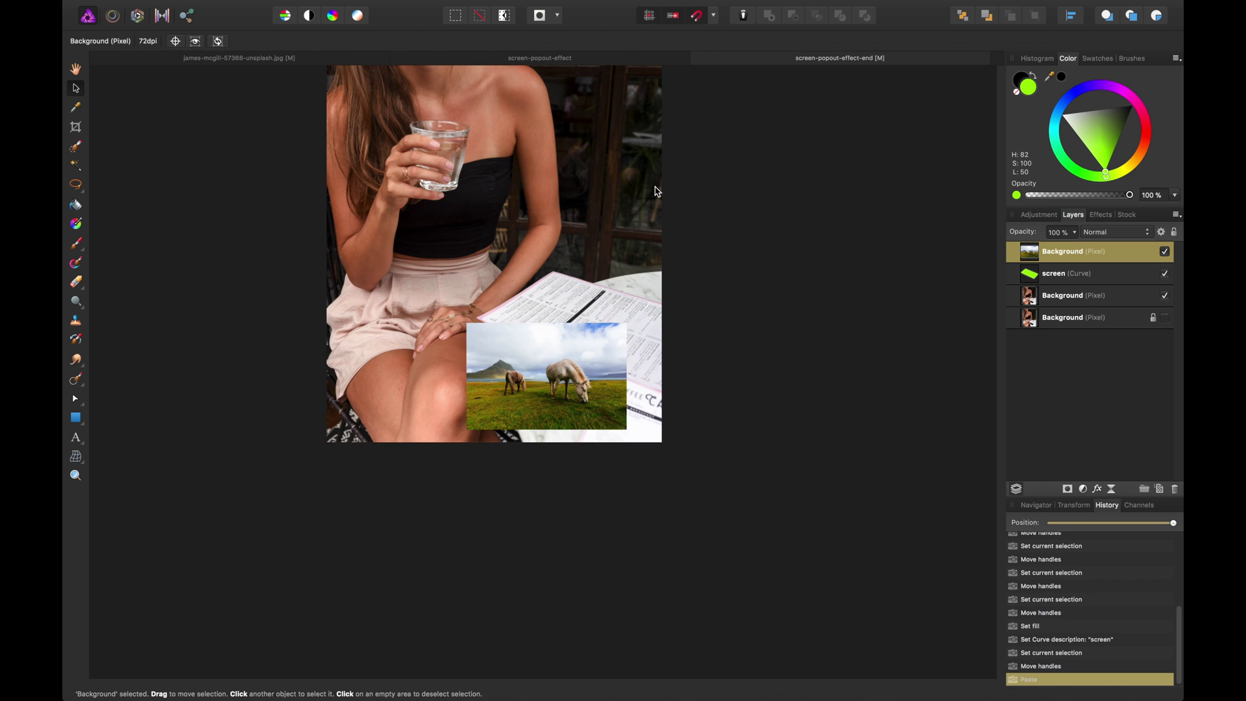
pyautogui.moveTo(715, 379); pyautogui.dragTo(725, 518)
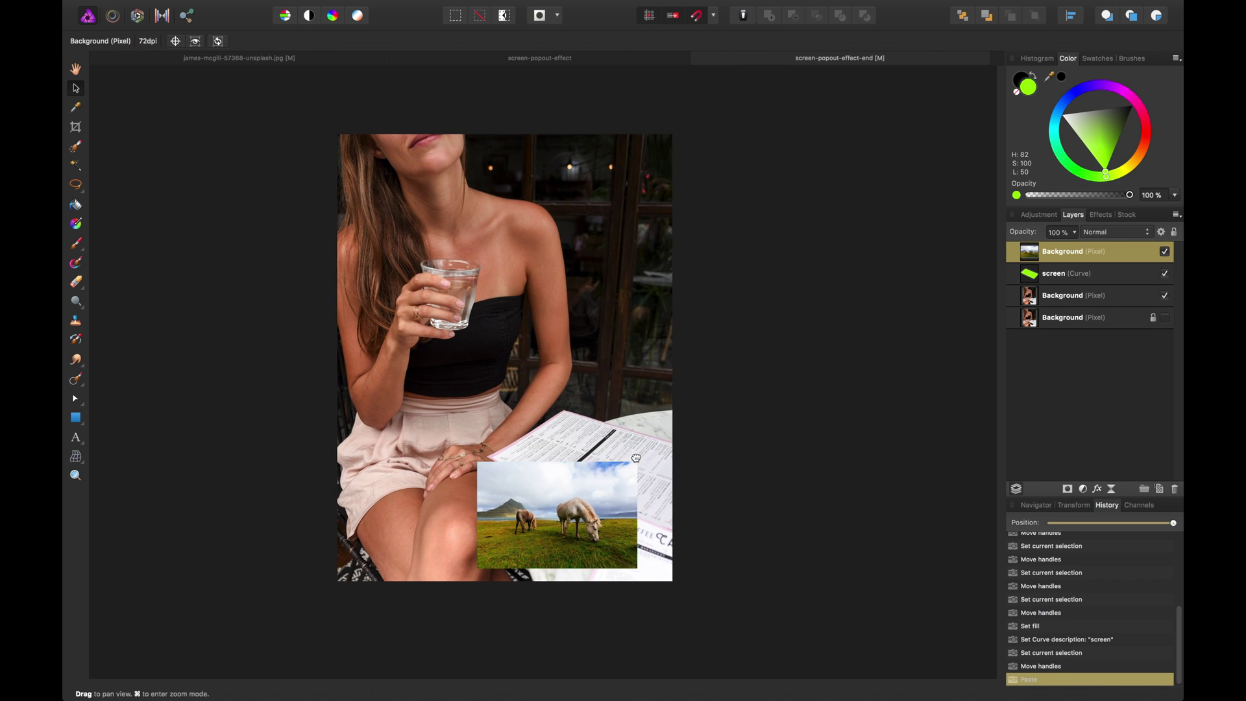
pyautogui.moveTo(636, 462); pyautogui.dragTo(584, 236)
pyautogui.press('super+plus')
pyautogui.press('super+plus')
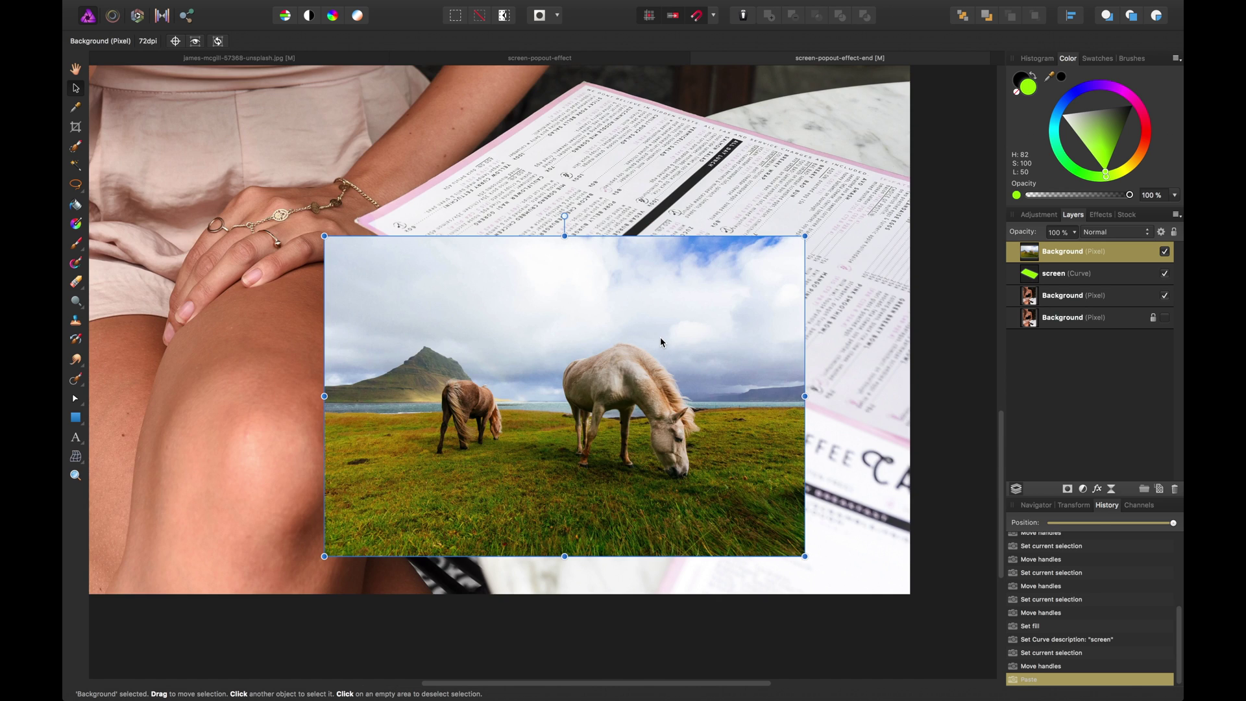
pyautogui.moveTo(661, 347); pyautogui.dragTo(713, 321)
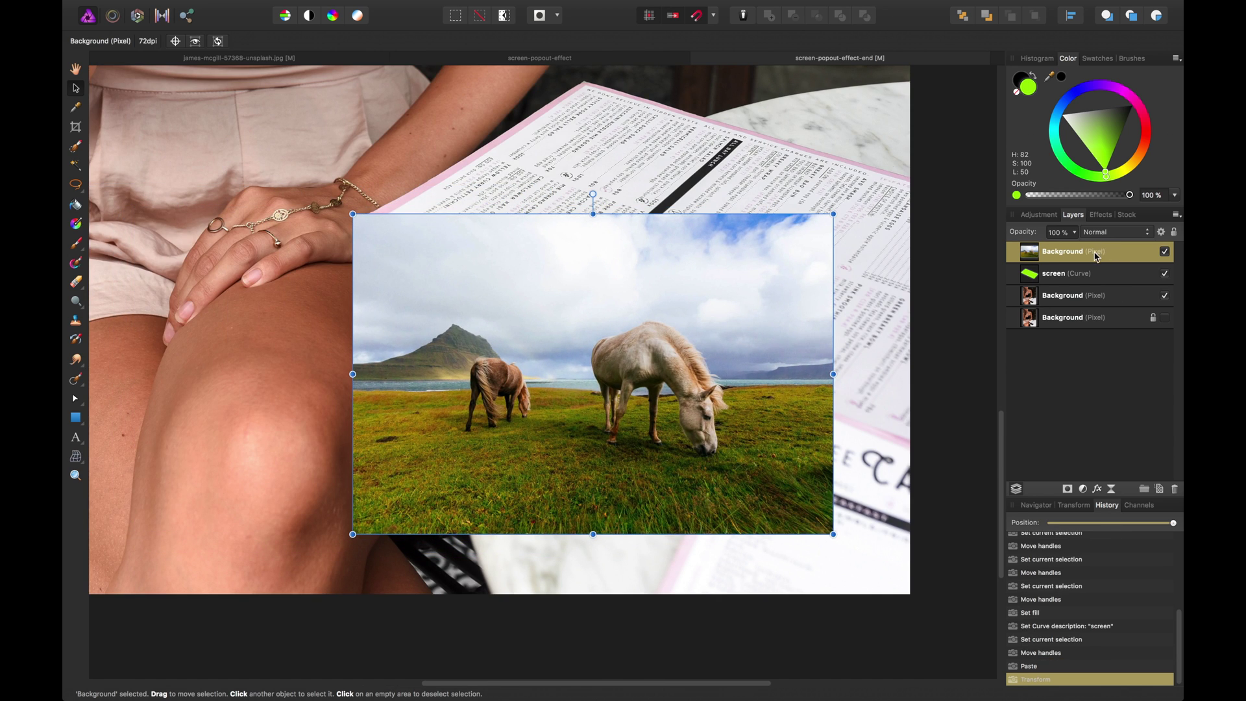
# Step: Load the green screen layer's shape as a selection
pyautogui.click(1046, 275)
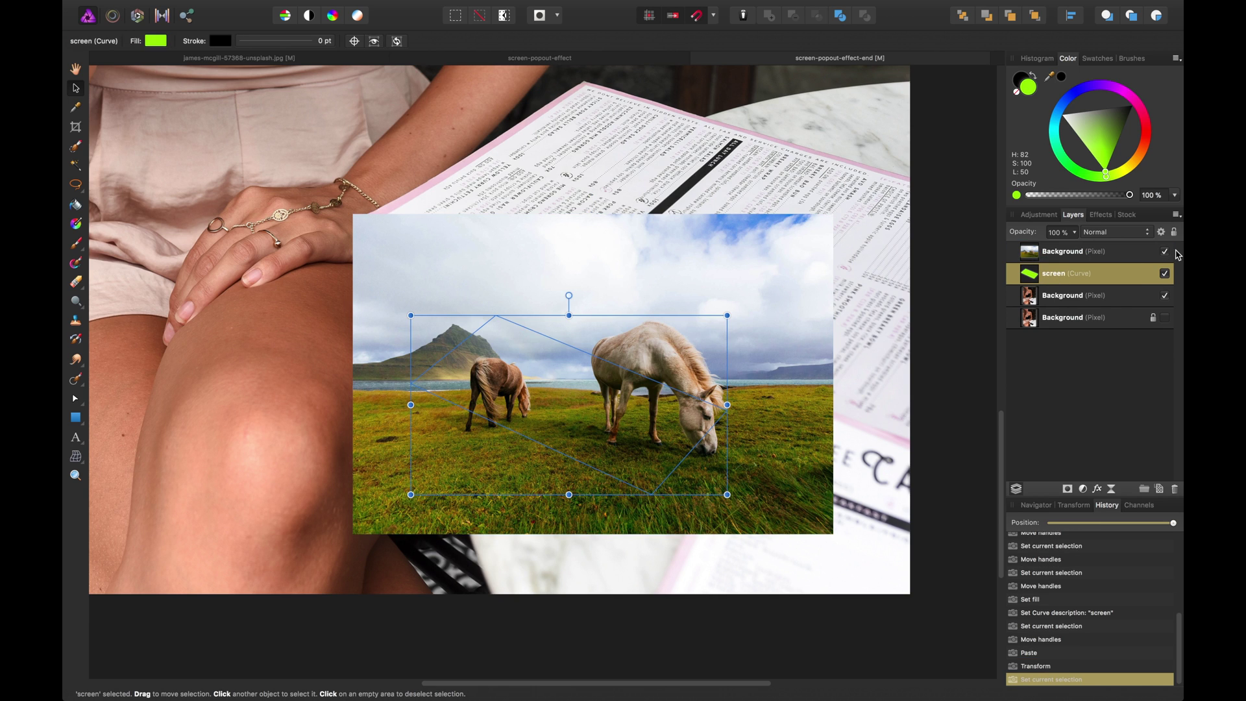
pyautogui.click(1165, 251)
pyautogui.doubleClick(1038, 274)
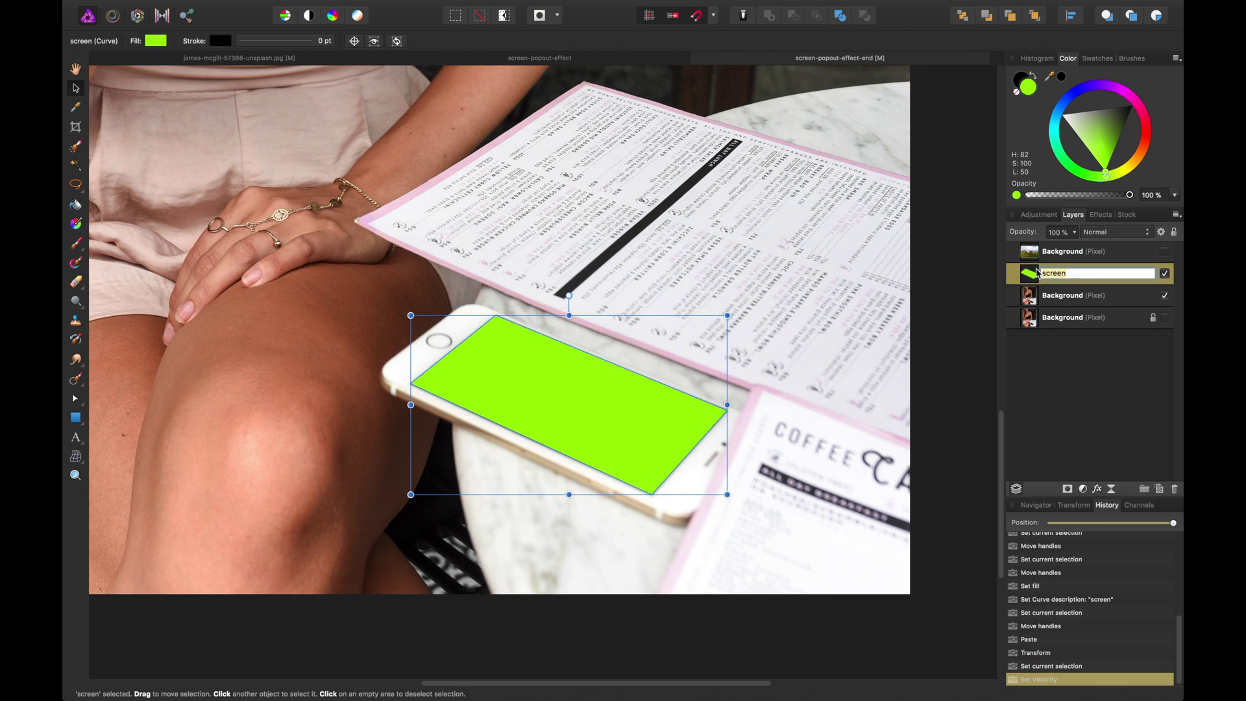
pyautogui.click(1055, 354)
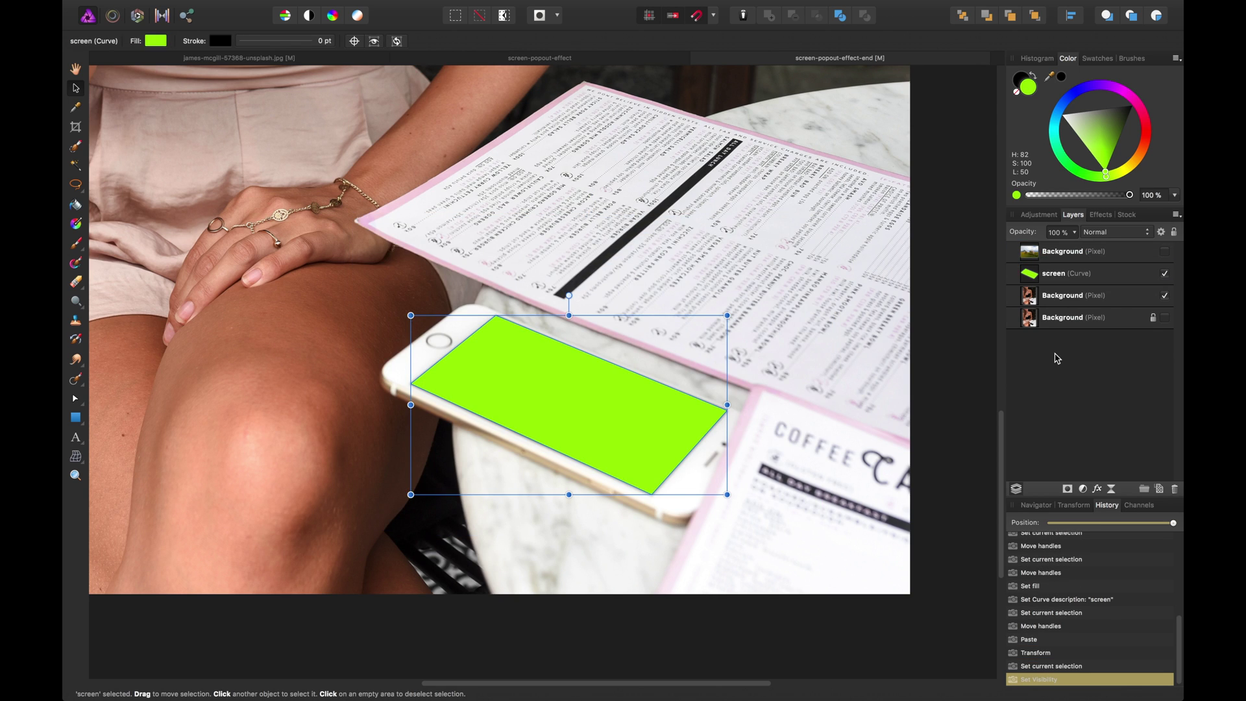
pyautogui.click(1027, 278)
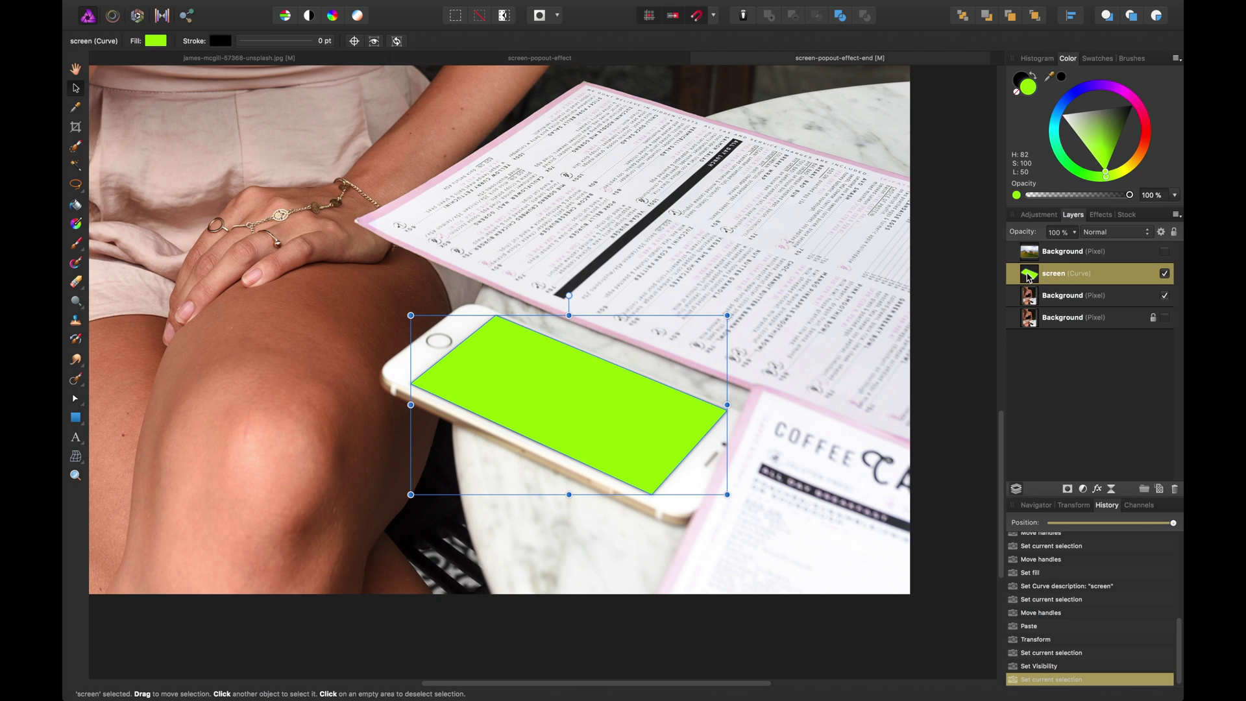
pyautogui.keyDown('super'); pyautogui.click(1029, 275); pyautogui.keyUp('super')
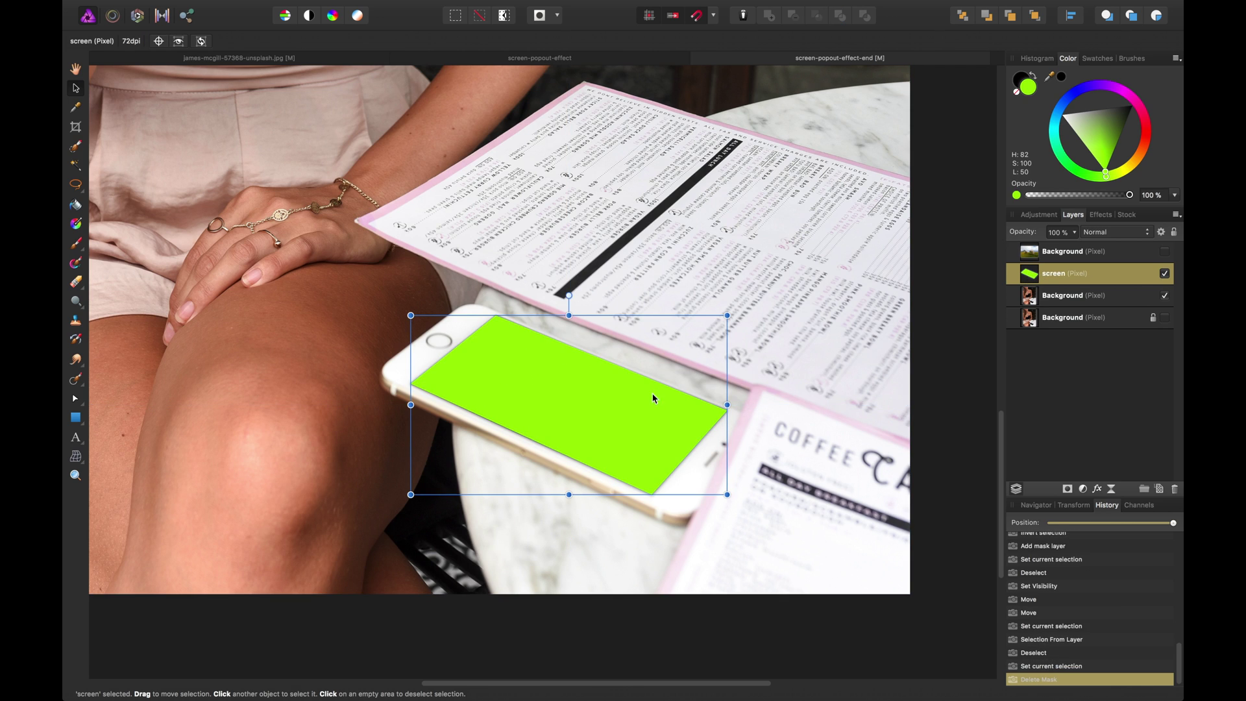
pyautogui.keyDown('super'); pyautogui.click(1030, 274); pyautogui.keyUp('super')
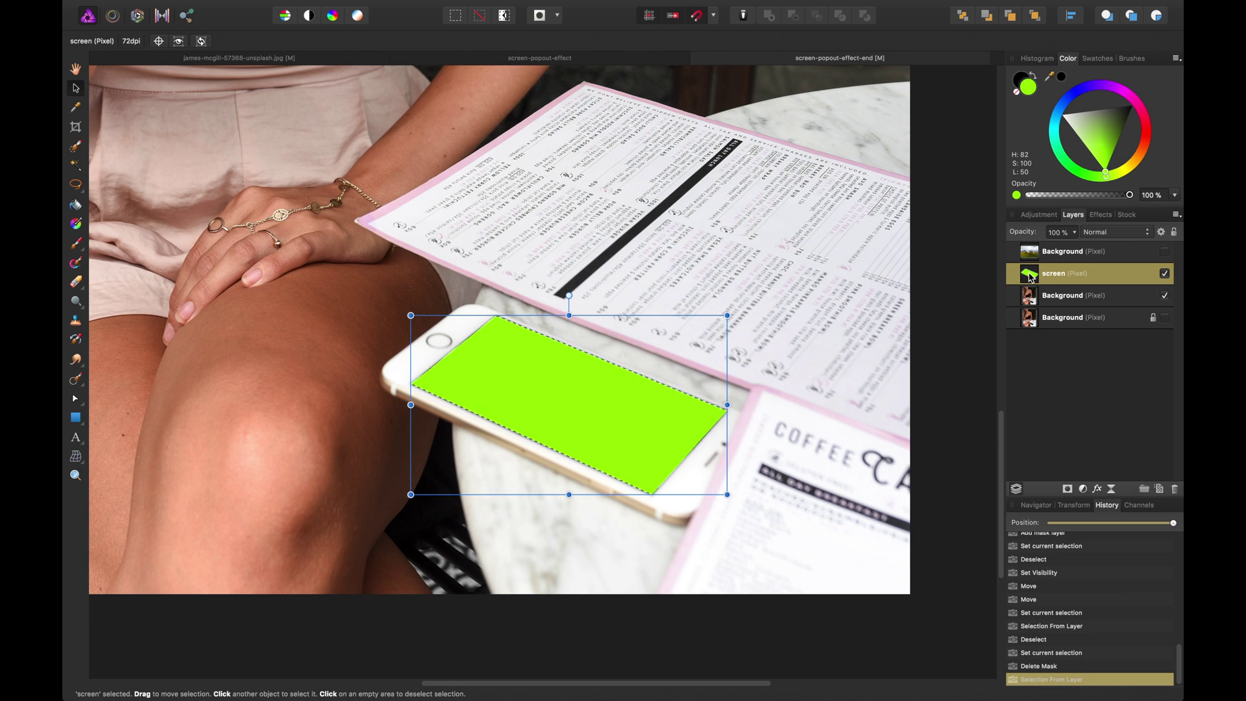
# Step: Make the top photo layer visible again and rename it 'horses'
pyautogui.click(1065, 253)
pyautogui.click(1165, 251)
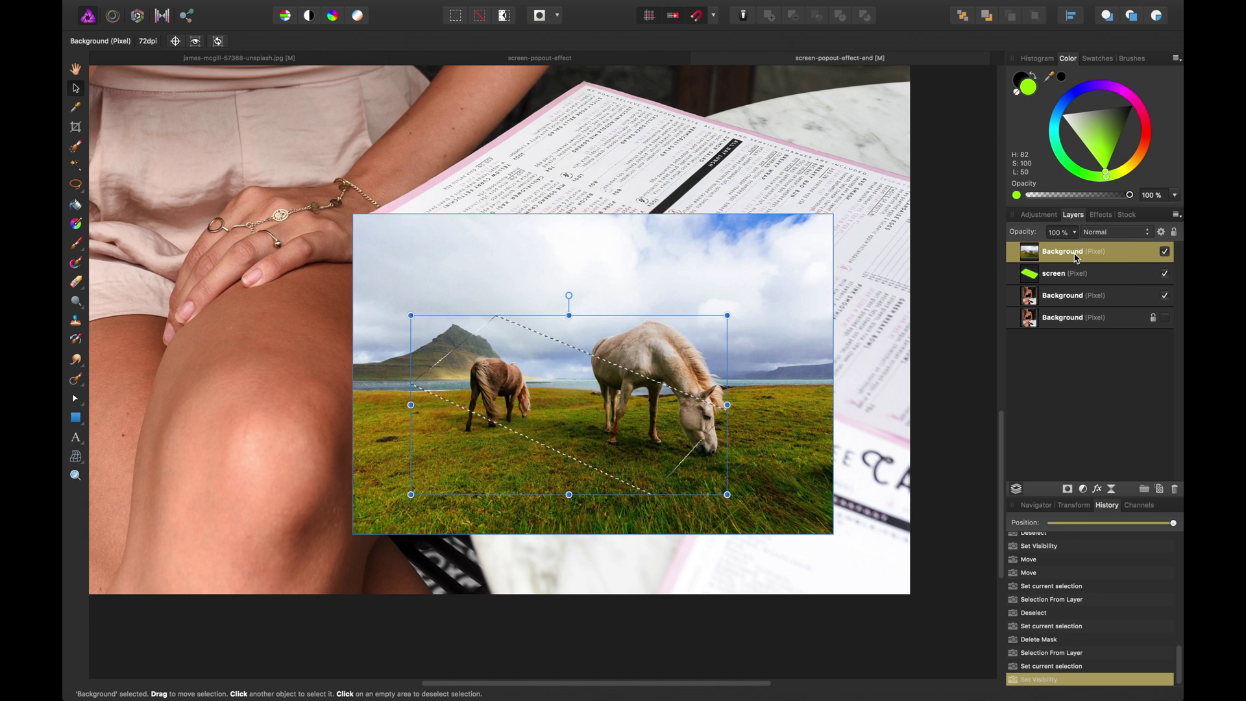
pyautogui.doubleClick(1065, 252)
pyautogui.write('horse')
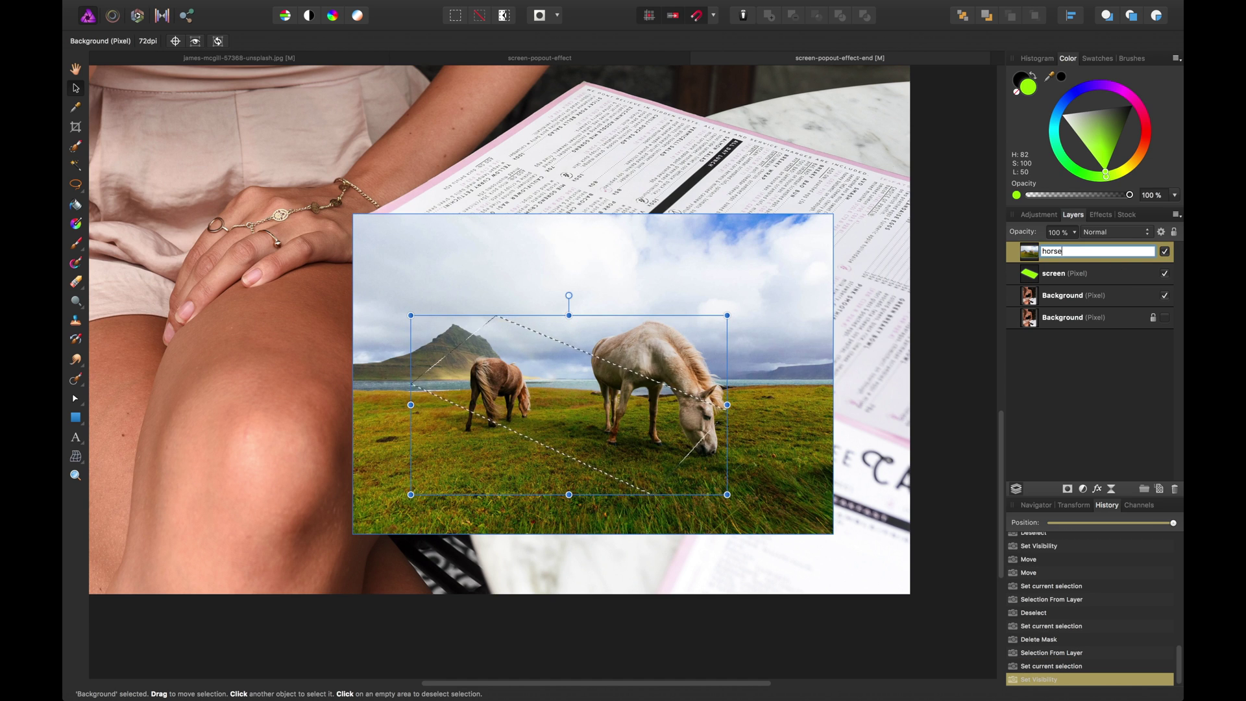
pyautogui.write('s')
pyautogui.press('Return')
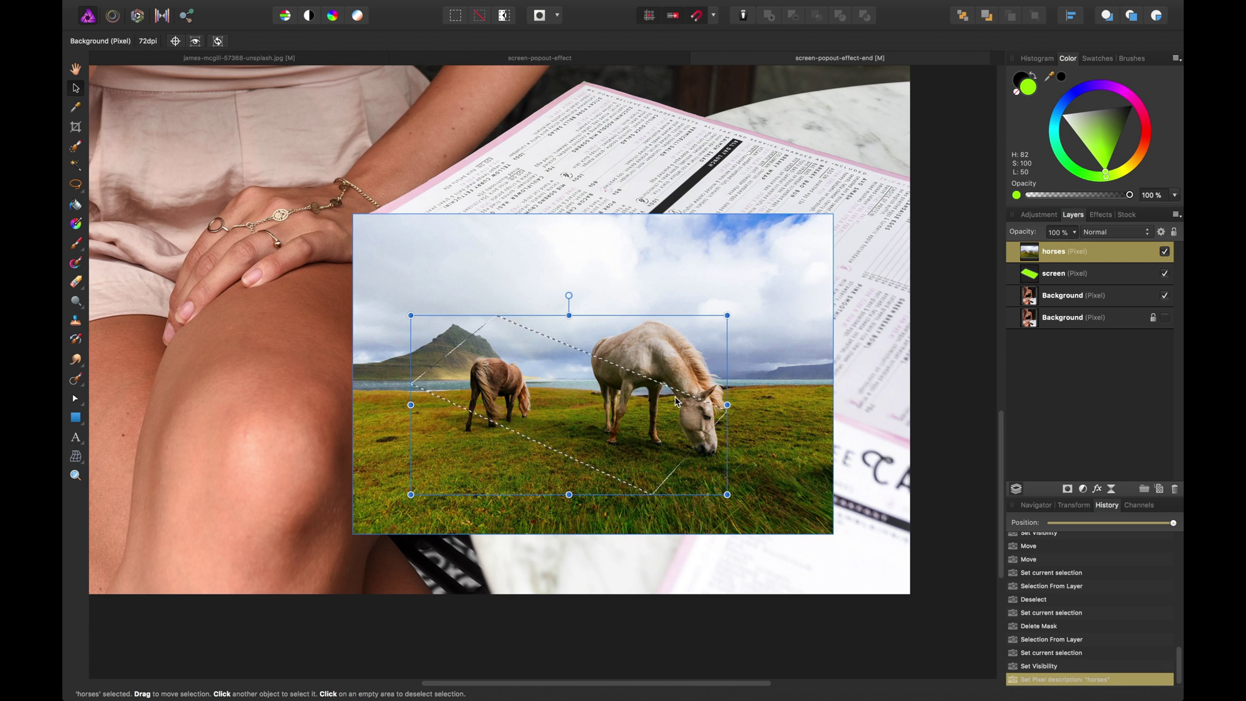
# Step: Add a screen-shaped mask to the horses layer, deselect, and set up a smaller brush
pyautogui.click(1068, 490)
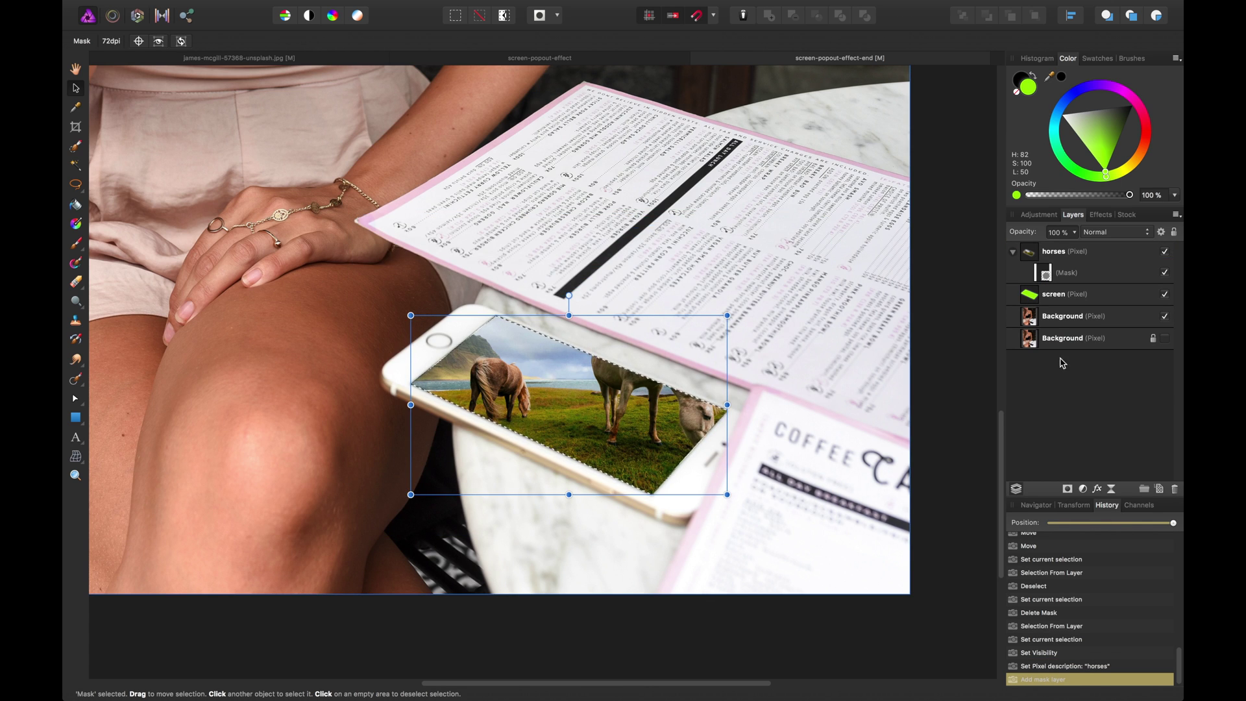
pyautogui.click(1041, 273)
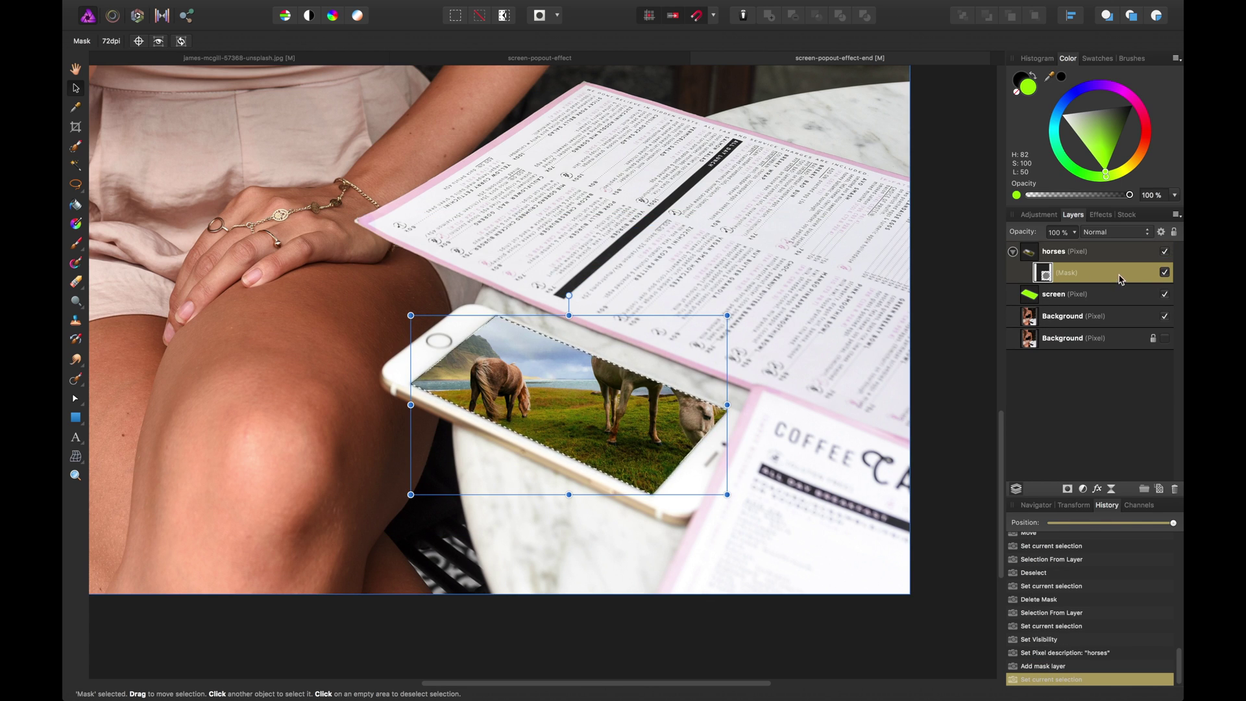
pyautogui.press('super+d')
pyautogui.press('b')
pyautogui.press('x')
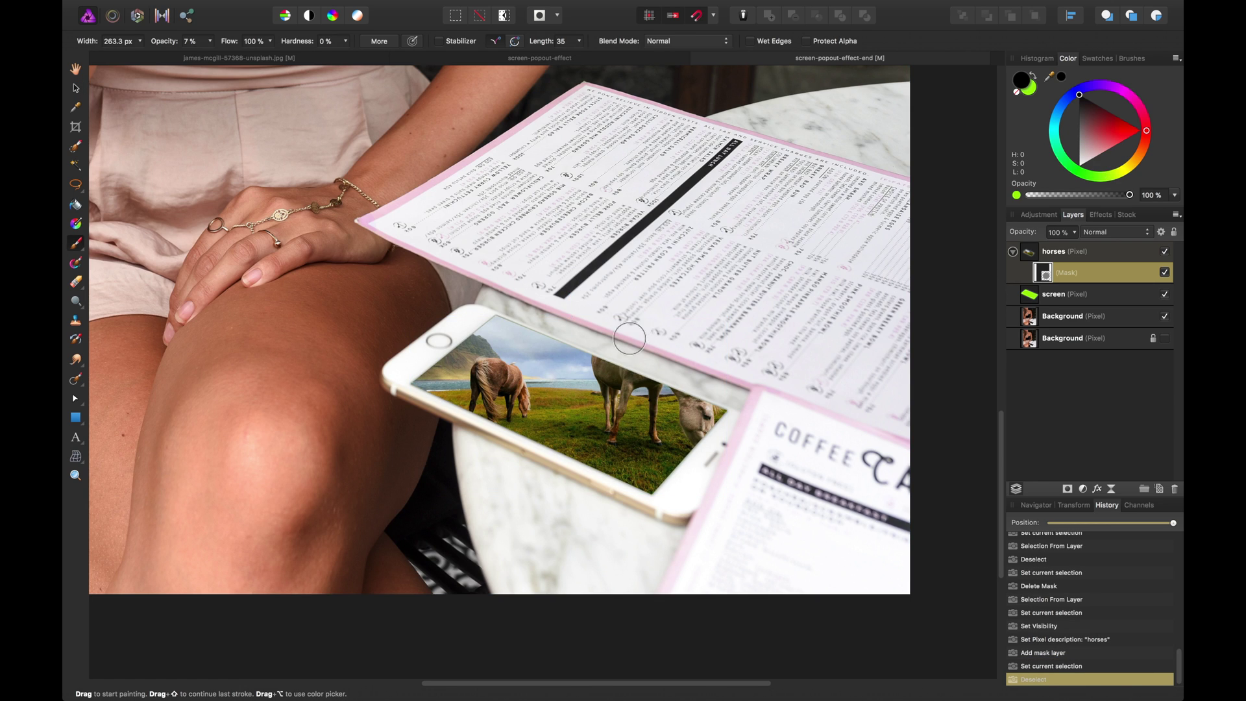
pyautogui.press('[')
pyautogui.press('super+equal')
pyautogui.press('super+equal')
pyautogui.press('super+equal')
pyautogui.press('space')
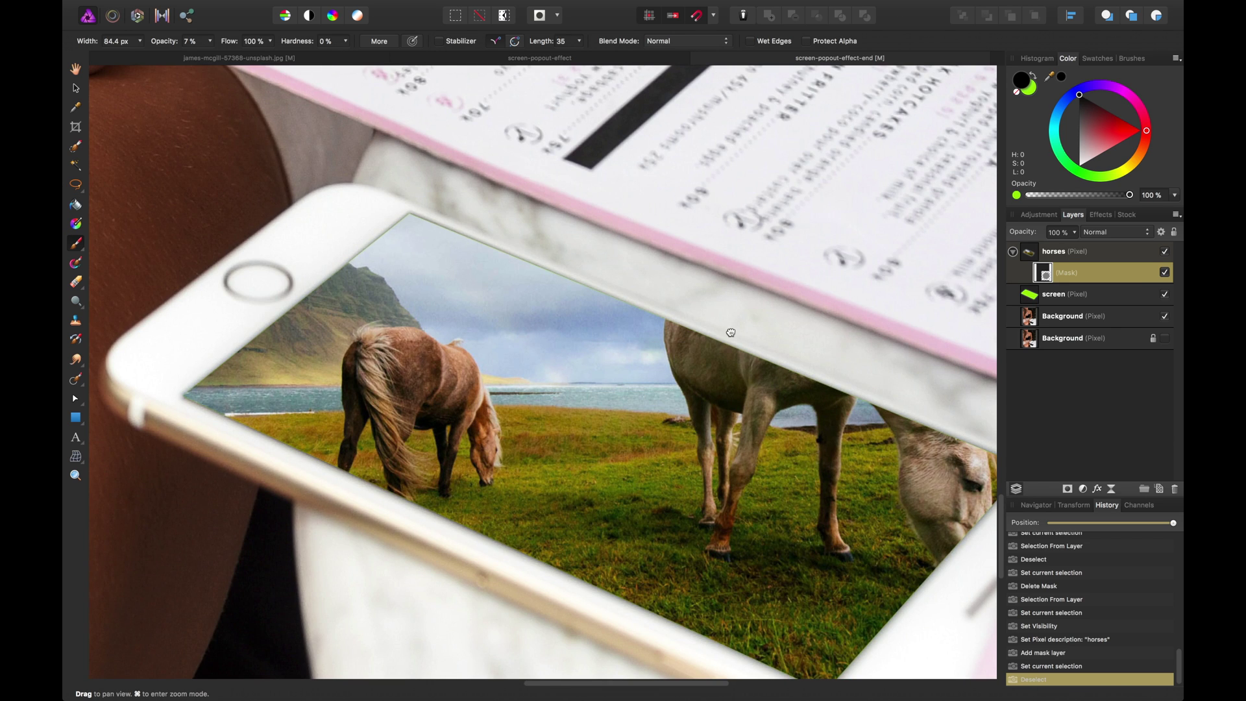
pyautogui.moveTo(728, 333)
pyautogui.mouseDown()
pyautogui.moveTo(529, 358)
pyautogui.moveTo(574, 374)
pyautogui.mouseUp()
# Step: Paint white on the mask to bring the horse's back out over the frame
pyautogui.click(560, 379)
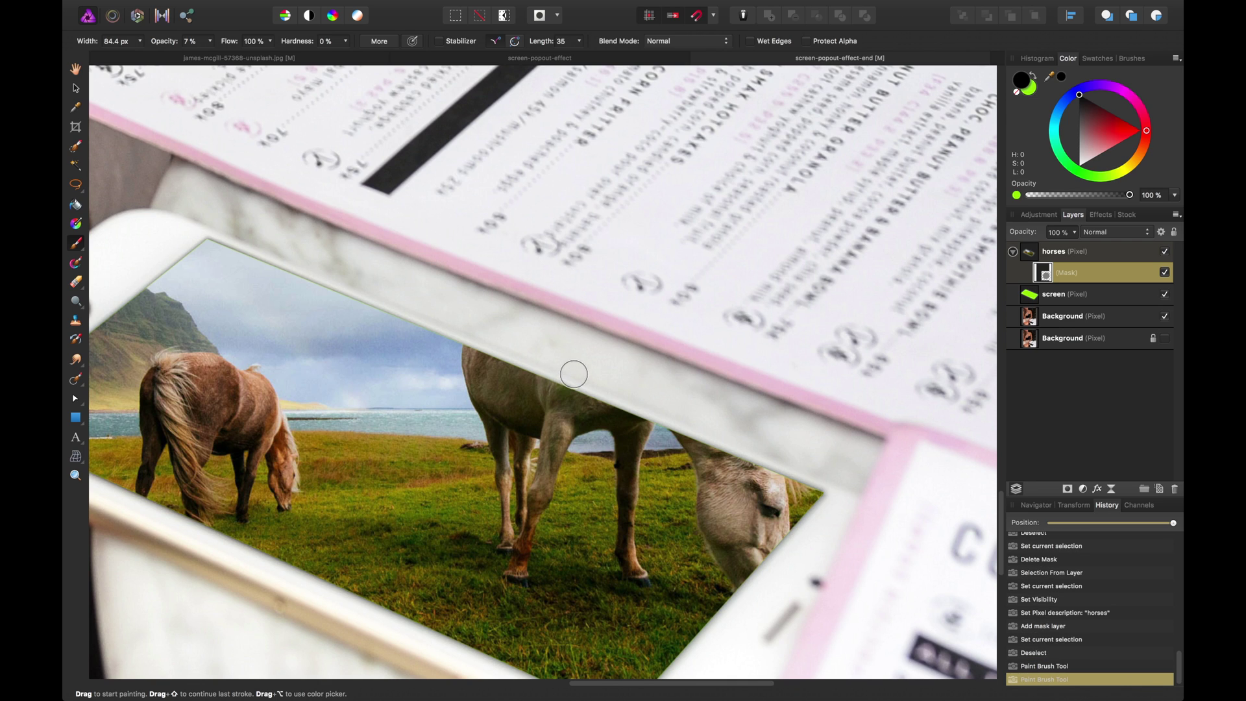
pyautogui.click(1080, 166)
pyautogui.moveTo(587, 398)
pyautogui.mouseDown()
pyautogui.moveTo(579, 385)
pyautogui.moveTo(581, 402)
pyautogui.moveTo(566, 394)
pyautogui.mouseUp()
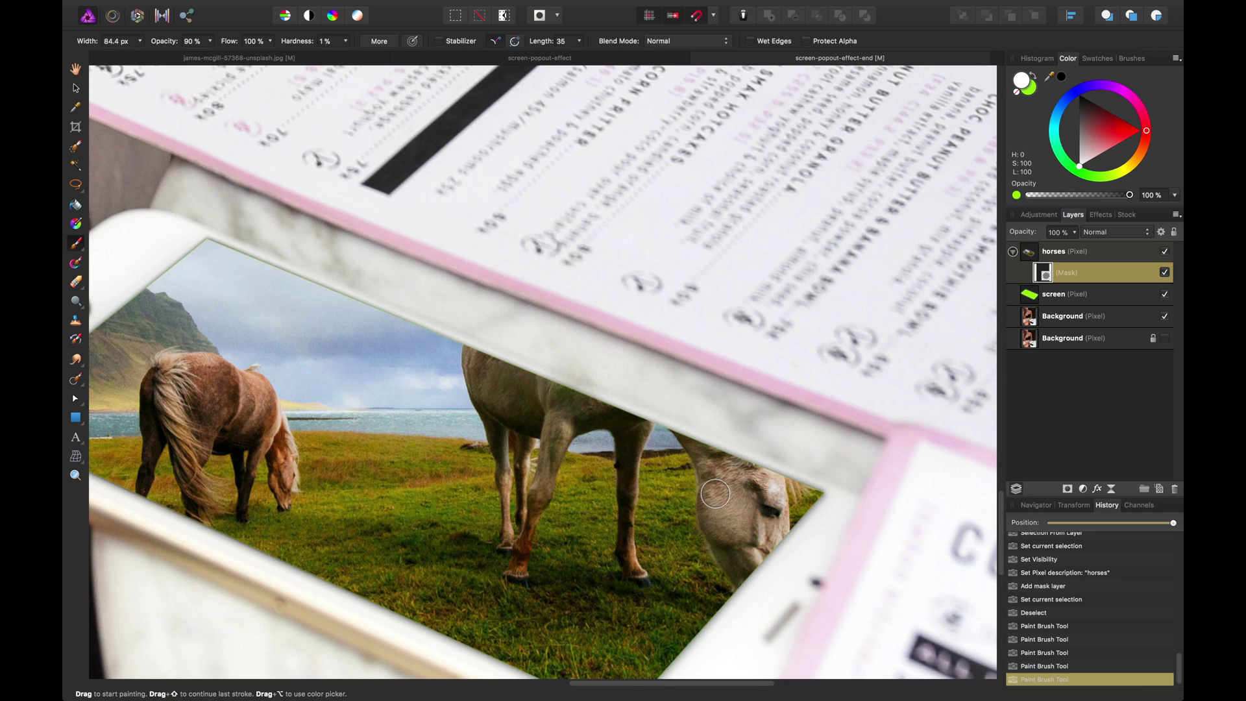
pyautogui.moveTo(640, 419)
pyautogui.mouseDown()
pyautogui.moveTo(627, 390)
pyautogui.moveTo(596, 446)
pyautogui.moveTo(591, 392)
pyautogui.moveTo(613, 347)
pyautogui.moveTo(596, 379)
pyautogui.moveTo(575, 388)
pyautogui.moveTo(563, 373)
pyautogui.moveTo(524, 400)
pyautogui.moveTo(499, 342)
pyautogui.moveTo(483, 354)
pyautogui.moveTo(475, 344)
pyautogui.moveTo(497, 334)
pyautogui.moveTo(529, 352)
pyautogui.moveTo(597, 353)
pyautogui.moveTo(603, 334)
pyautogui.moveTo(633, 352)
pyautogui.moveTo(619, 391)
pyautogui.moveTo(636, 403)
pyautogui.moveTo(636, 362)
pyautogui.moveTo(635, 461)
pyautogui.moveTo(635, 399)
pyautogui.moveTo(611, 387)
pyautogui.mouseUp()
pyautogui.moveTo(599, 338)
pyautogui.mouseDown()
pyautogui.moveTo(565, 320)
pyautogui.moveTo(546, 355)
pyautogui.moveTo(552, 326)
pyautogui.moveTo(486, 327)
pyautogui.moveTo(529, 305)
pyautogui.moveTo(579, 333)
pyautogui.moveTo(609, 330)
pyautogui.moveTo(543, 301)
pyautogui.moveTo(584, 302)
pyautogui.moveTo(520, 307)
pyautogui.mouseUp()
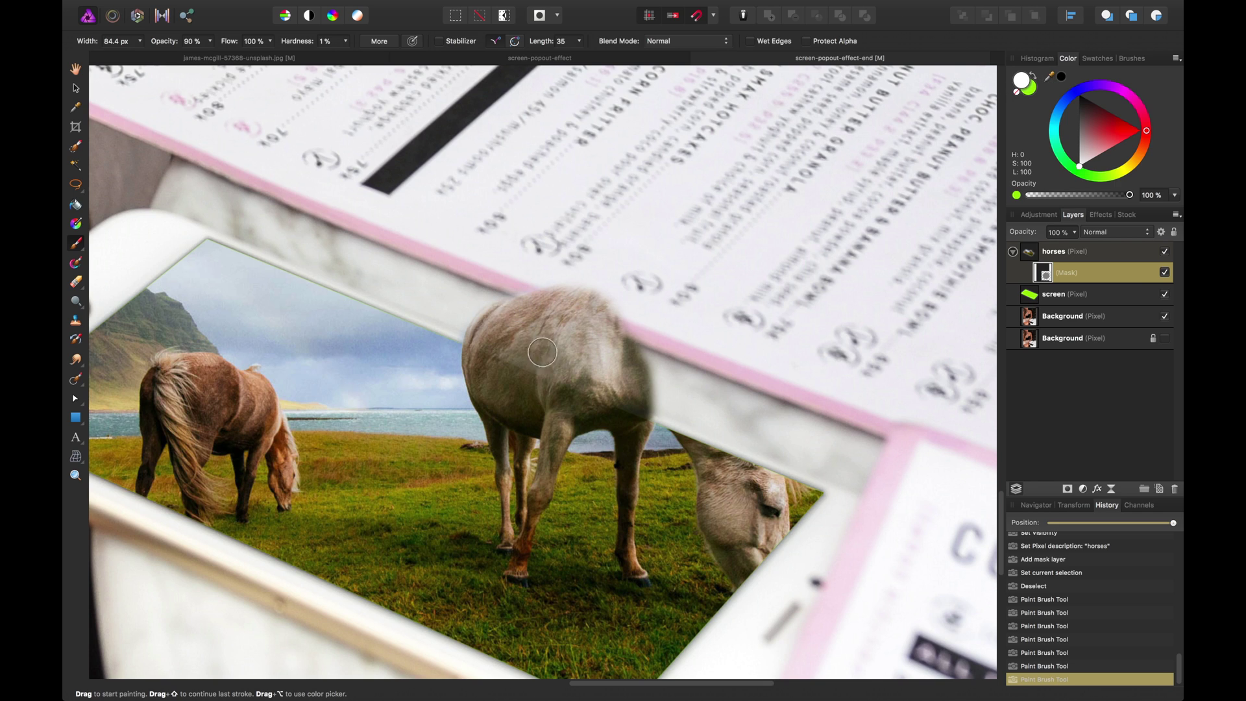
pyautogui.click(556, 374)
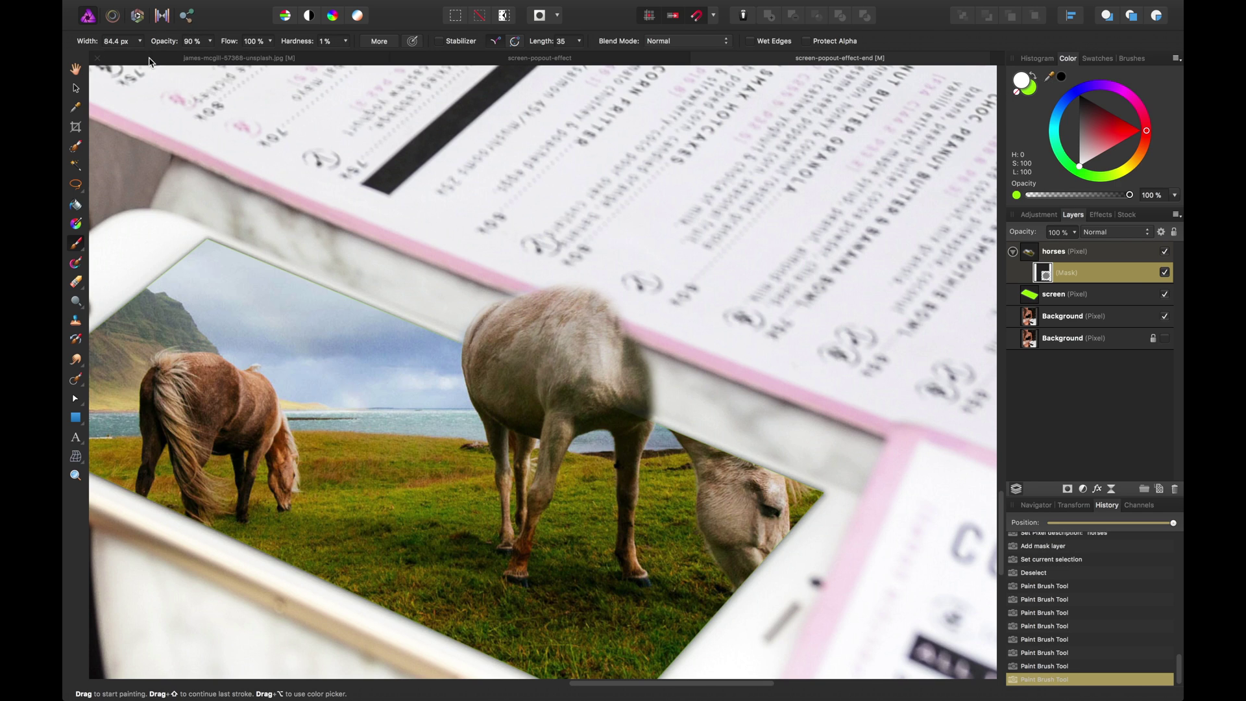
# Step: At full opacity, reveal the horse's rear, ear, muzzle, hoof and hind leg
pyautogui.moveTo(161, 47); pyautogui.dragTo(178, 48)
pyautogui.moveTo(575, 380)
pyautogui.mouseDown()
pyautogui.moveTo(621, 387)
pyautogui.moveTo(633, 409)
pyautogui.moveTo(625, 340)
pyautogui.moveTo(614, 361)
pyautogui.moveTo(629, 328)
pyautogui.moveTo(600, 298)
pyautogui.moveTo(551, 356)
pyautogui.moveTo(528, 343)
pyautogui.moveTo(488, 354)
pyautogui.moveTo(474, 338)
pyautogui.moveTo(494, 311)
pyautogui.moveTo(633, 278)
pyautogui.moveTo(653, 367)
pyautogui.moveTo(770, 483)
pyautogui.moveTo(728, 374)
pyautogui.moveTo(732, 431)
pyautogui.moveTo(677, 369)
pyautogui.moveTo(576, 294)
pyautogui.moveTo(508, 342)
pyautogui.mouseUp()
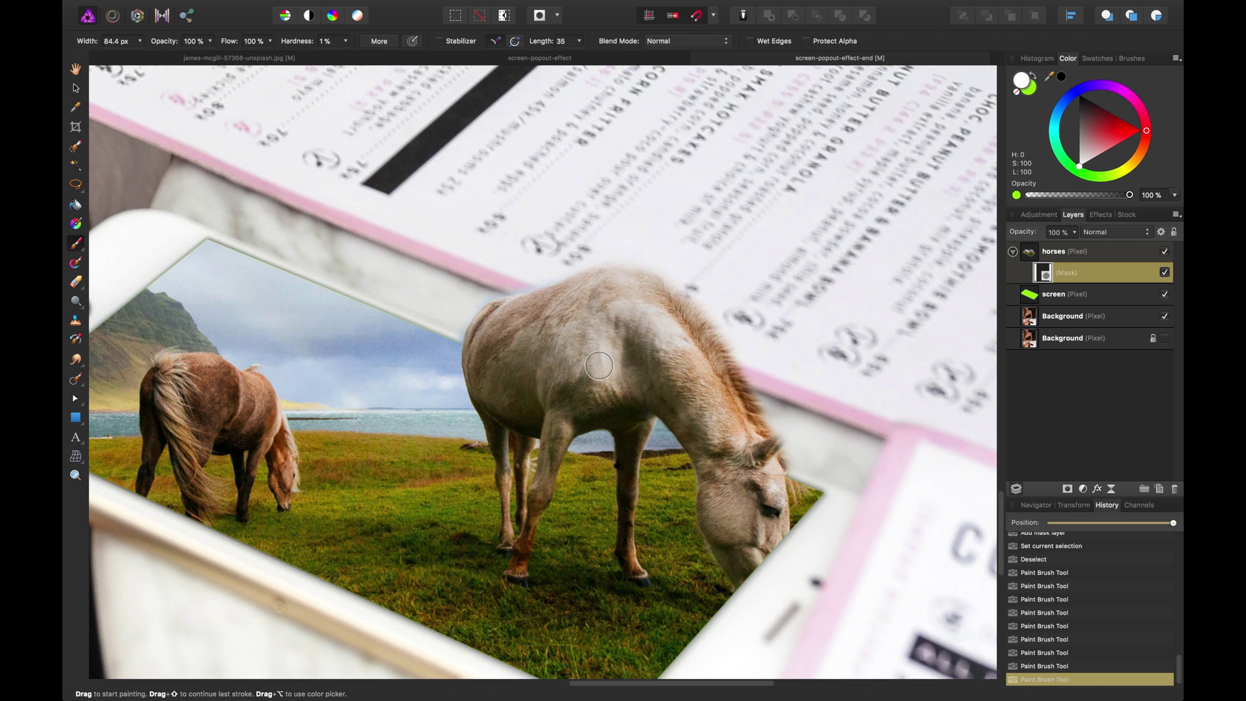
pyautogui.moveTo(705, 354)
pyautogui.mouseDown()
pyautogui.moveTo(756, 468)
pyautogui.moveTo(759, 600)
pyautogui.mouseUp()
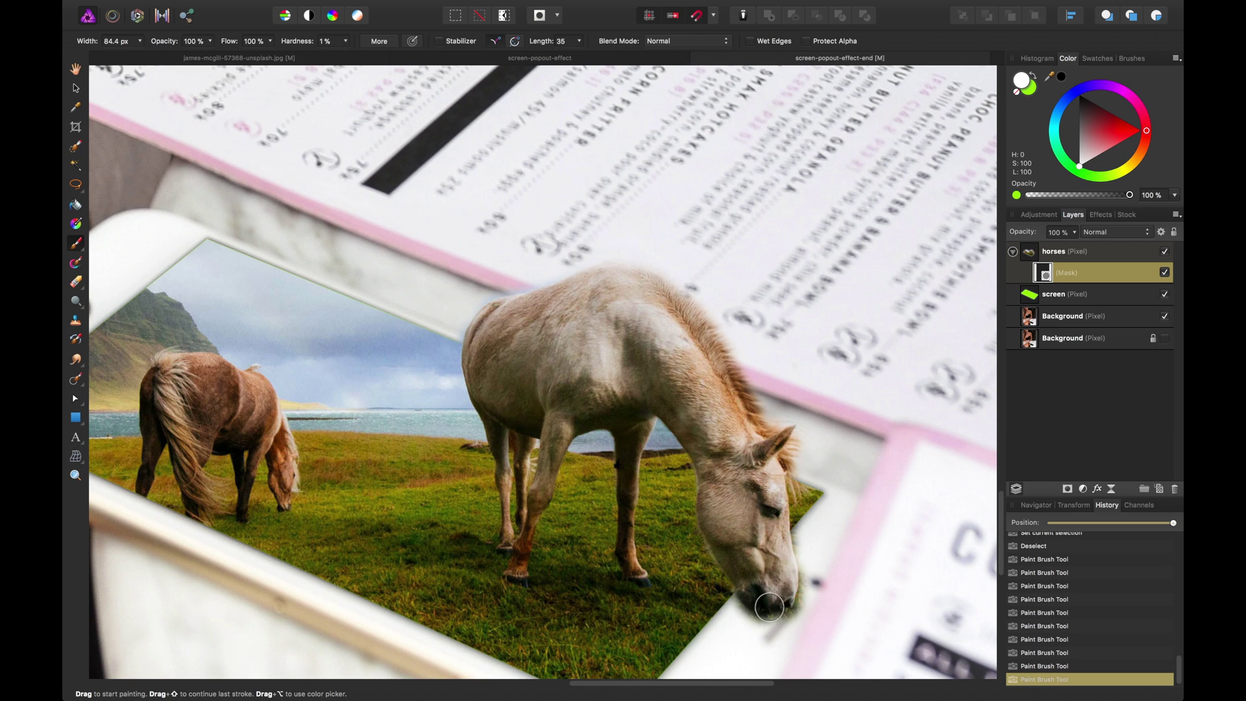
pyautogui.hscroll(-4, 759, 601)
pyautogui.moveTo(310, 506); pyautogui.dragTo(325, 521)
pyautogui.press('[')
pyautogui.press('[')
pyautogui.press('[')
pyautogui.press('[')
pyautogui.press('[')
pyautogui.press('[')
pyautogui.moveTo(260, 484); pyautogui.dragTo(258, 519)
pyautogui.moveTo(589, 554)
pyautogui.mouseDown()
pyautogui.moveTo(390, 403)
pyautogui.moveTo(481, 524)
pyautogui.mouseUp()
# Step: Switch to black and remove the green fringe under the muzzle and along the jaw
pyautogui.keyDown('super'); pyautogui.click(654, 365); pyautogui.keyUp('super')
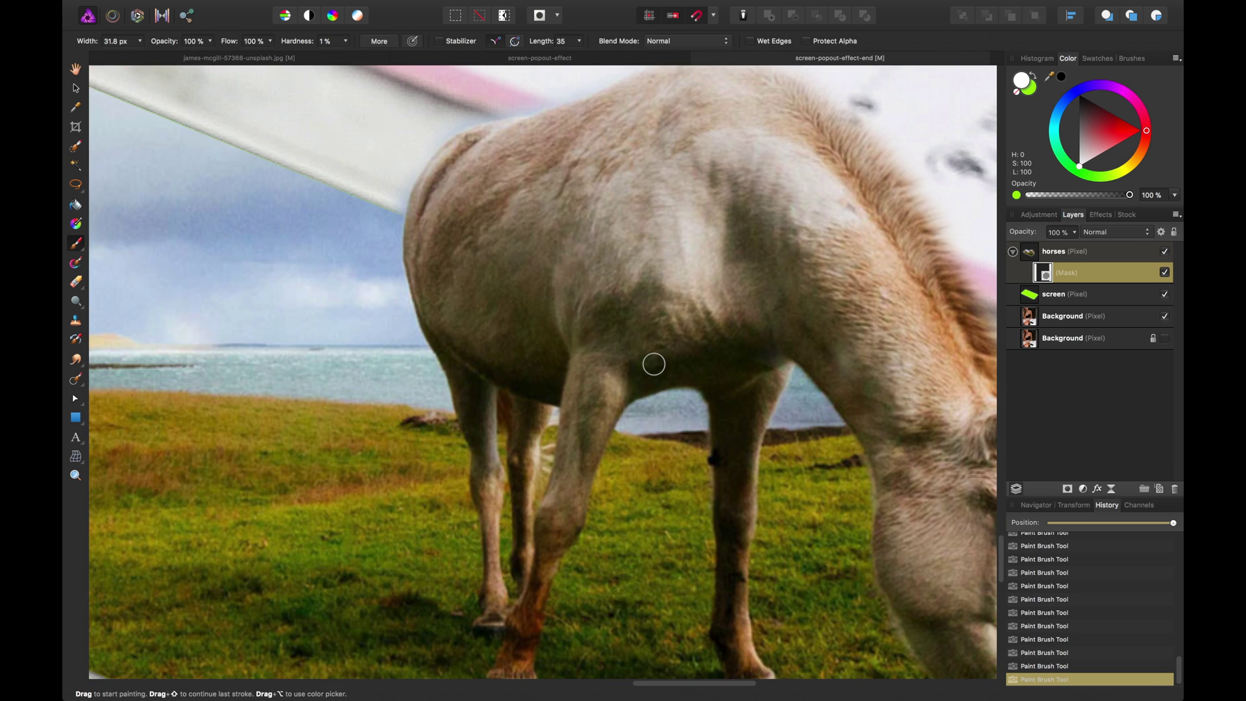
pyautogui.moveTo(654, 364); pyautogui.dragTo(414, 324)
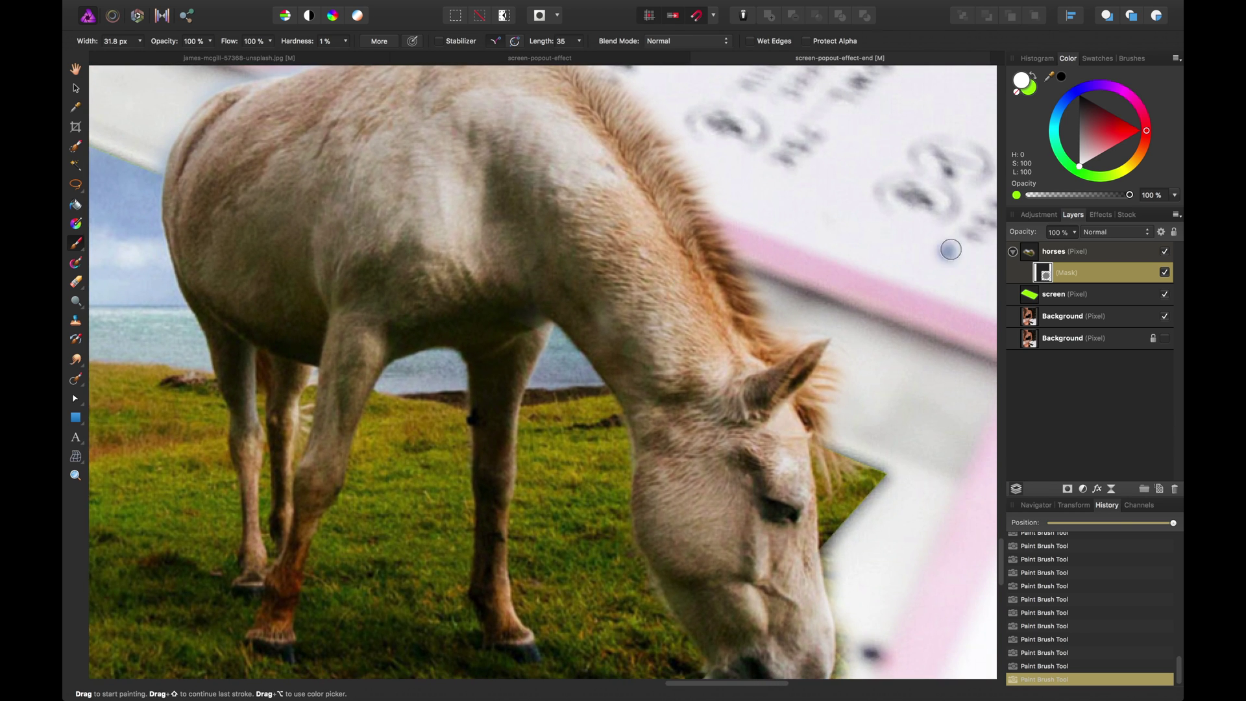
pyautogui.click(1062, 76)
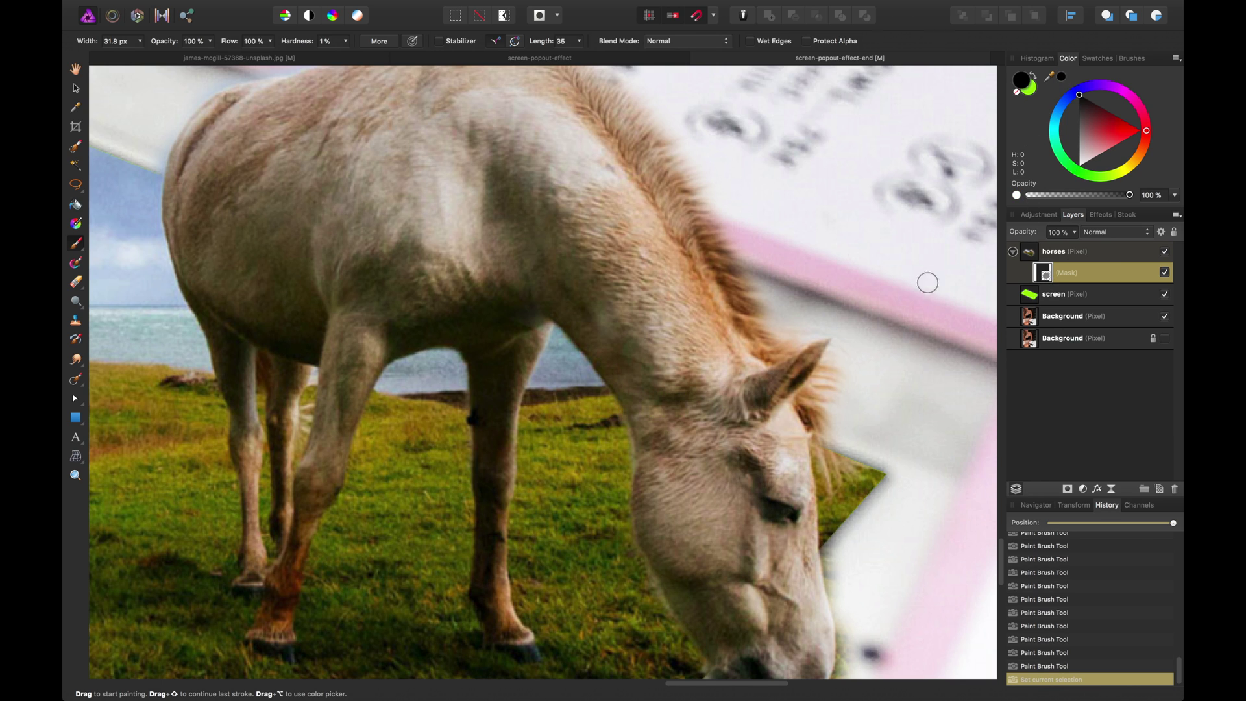
pyautogui.moveTo(1088, 138); pyautogui.dragTo(1049, 46)
pyautogui.moveTo(848, 582)
pyautogui.mouseDown()
pyautogui.moveTo(651, 398)
pyautogui.moveTo(565, 379)
pyautogui.mouseUp()
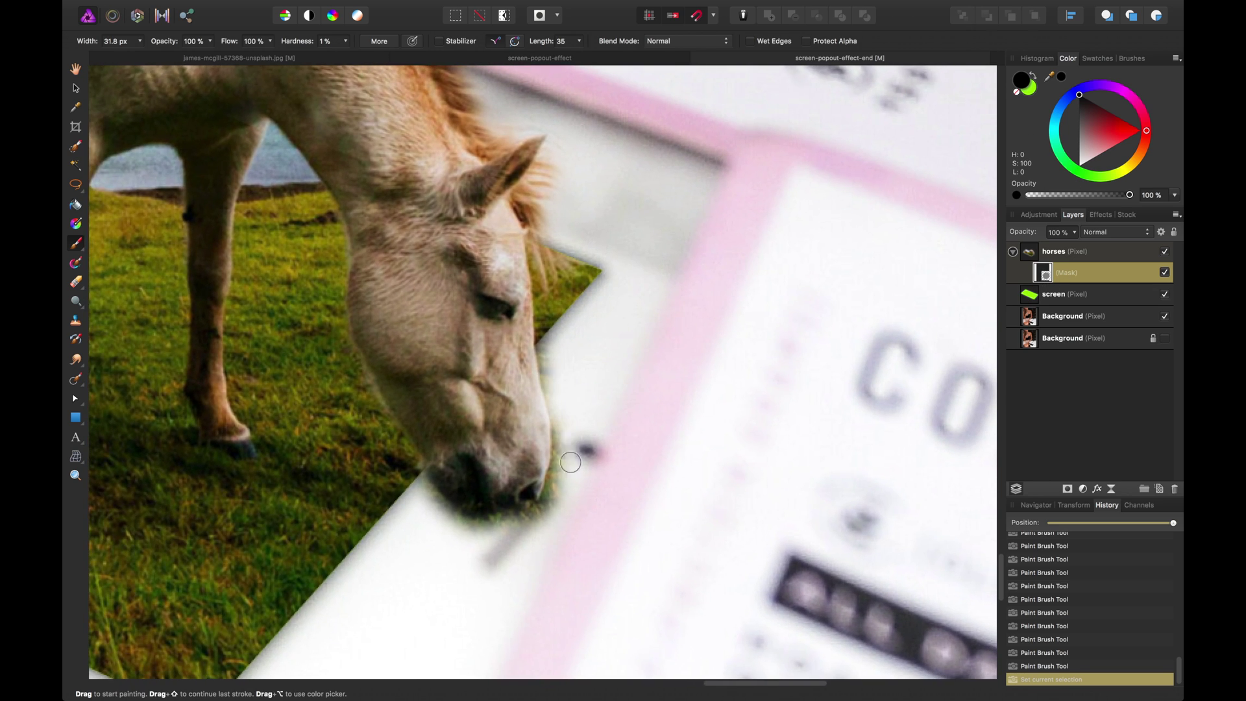
pyautogui.click(564, 437)
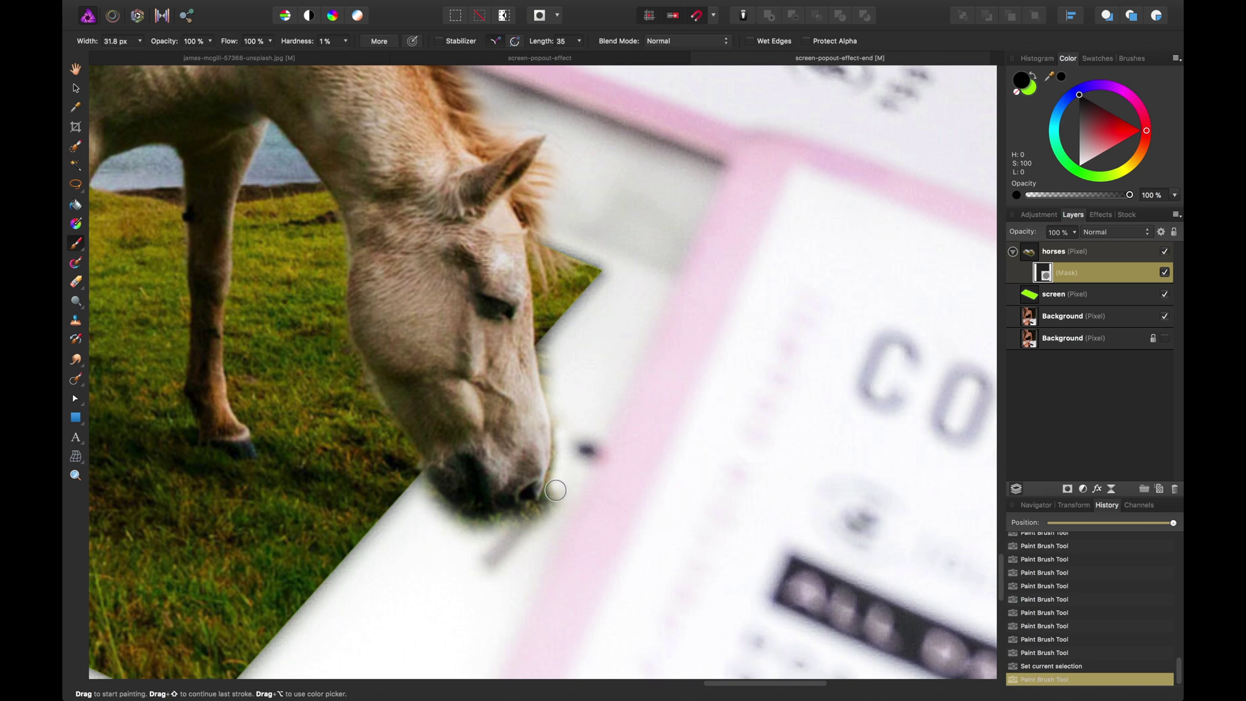
pyautogui.moveTo(543, 514)
pyautogui.mouseDown()
pyautogui.moveTo(471, 533)
pyautogui.moveTo(513, 520)
pyautogui.mouseUp()
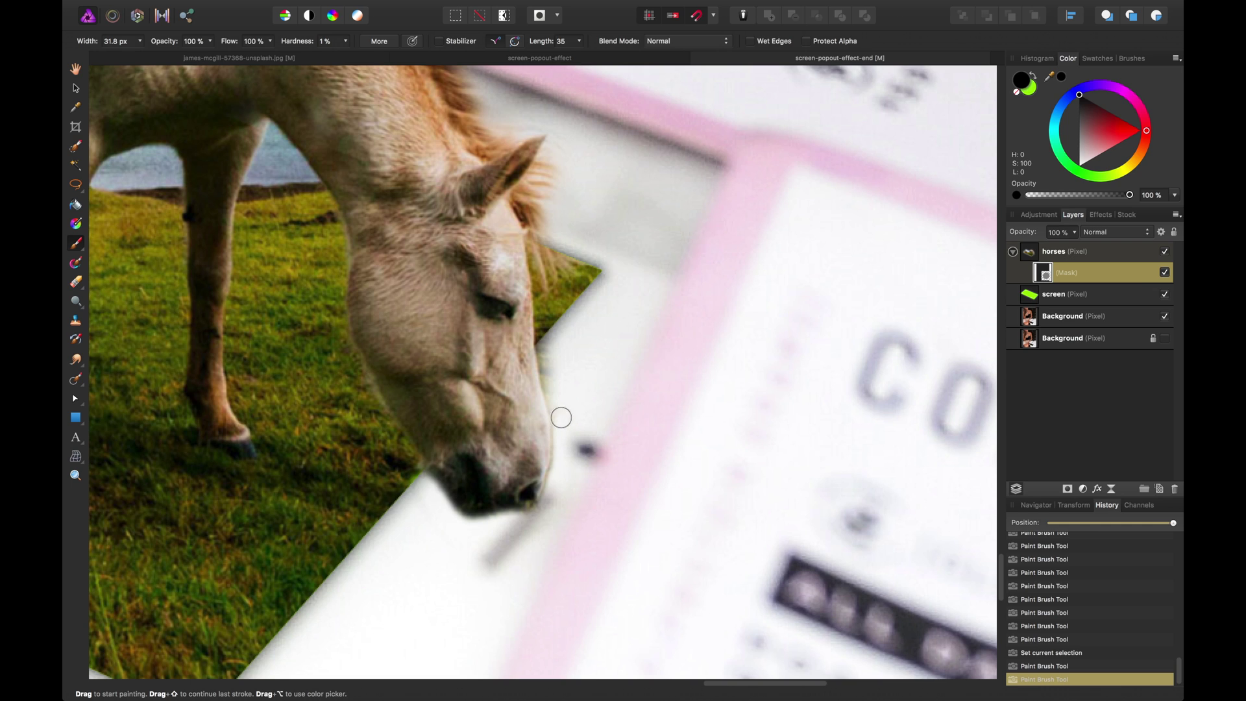
pyautogui.moveTo(558, 408); pyautogui.dragTo(547, 354)
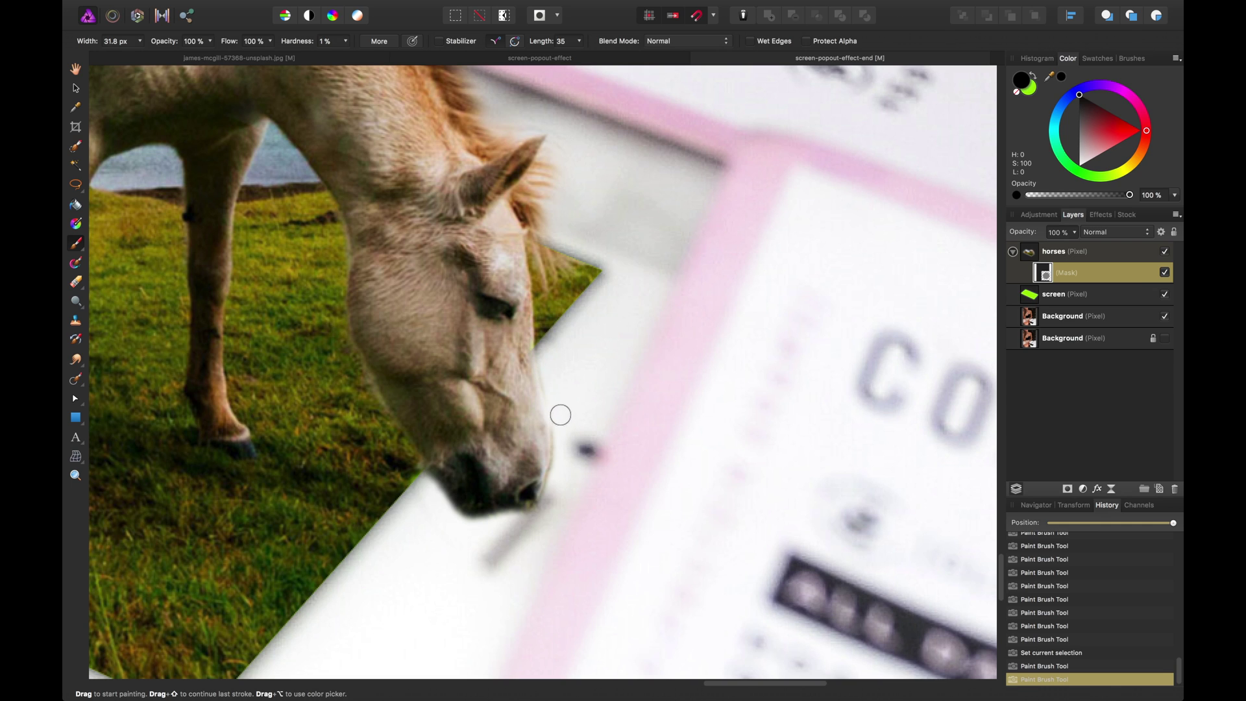
# Step: Tidy the mask along the horse's back and the phone frame edge
pyautogui.moveTo(597, 336); pyautogui.dragTo(683, 527)
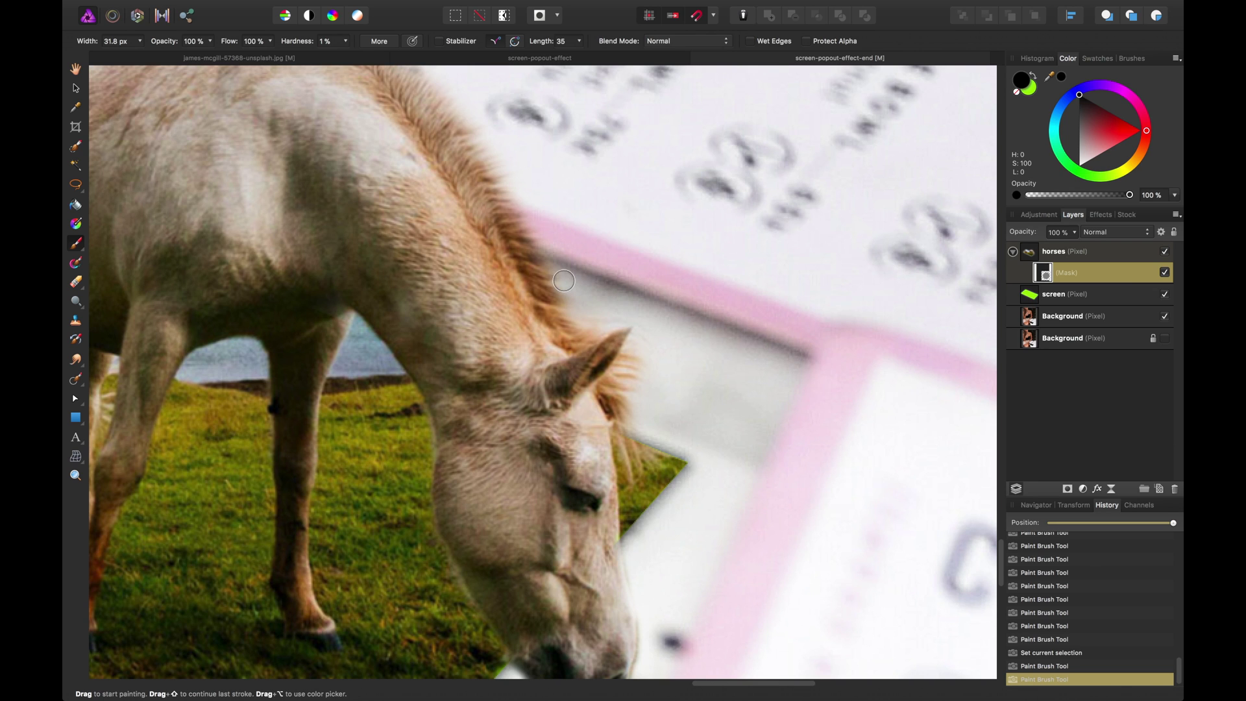
pyautogui.scroll(5, 563, 281)
pyautogui.hscroll(-3, 564, 281)
pyautogui.hscroll(-6, 401, 181)
pyautogui.scroll(1, 401, 181)
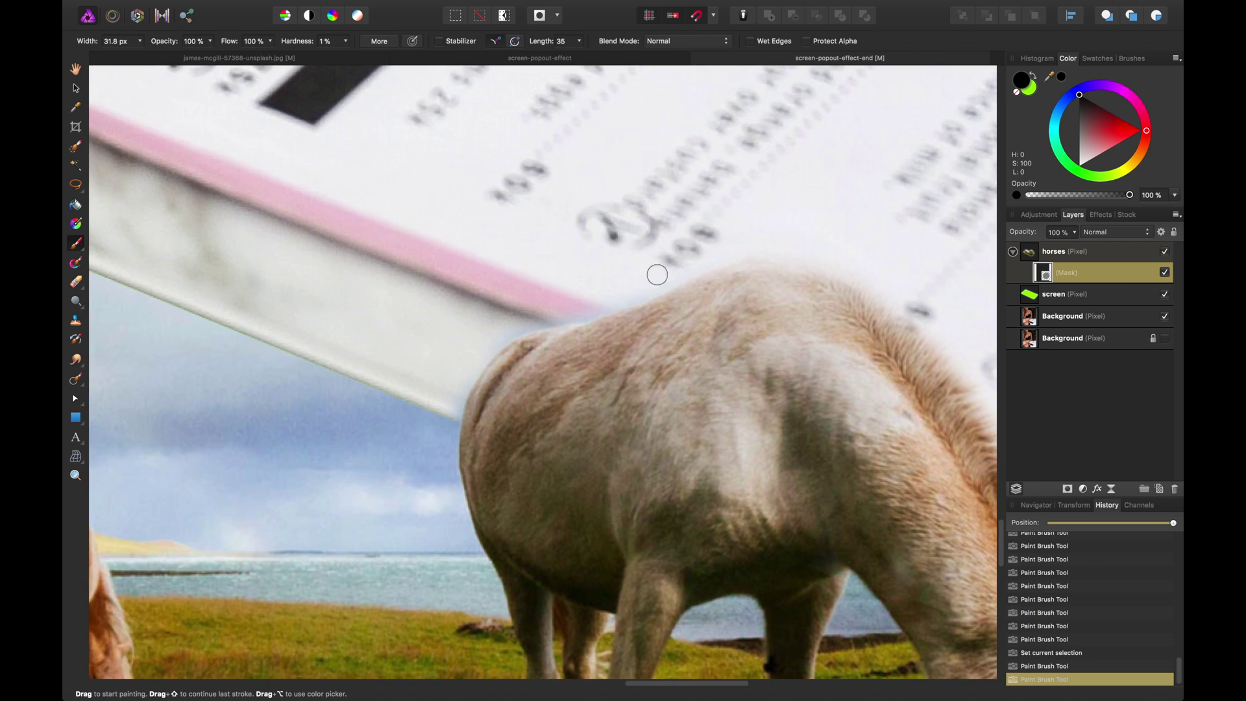
pyautogui.moveTo(673, 277); pyautogui.dragTo(649, 292)
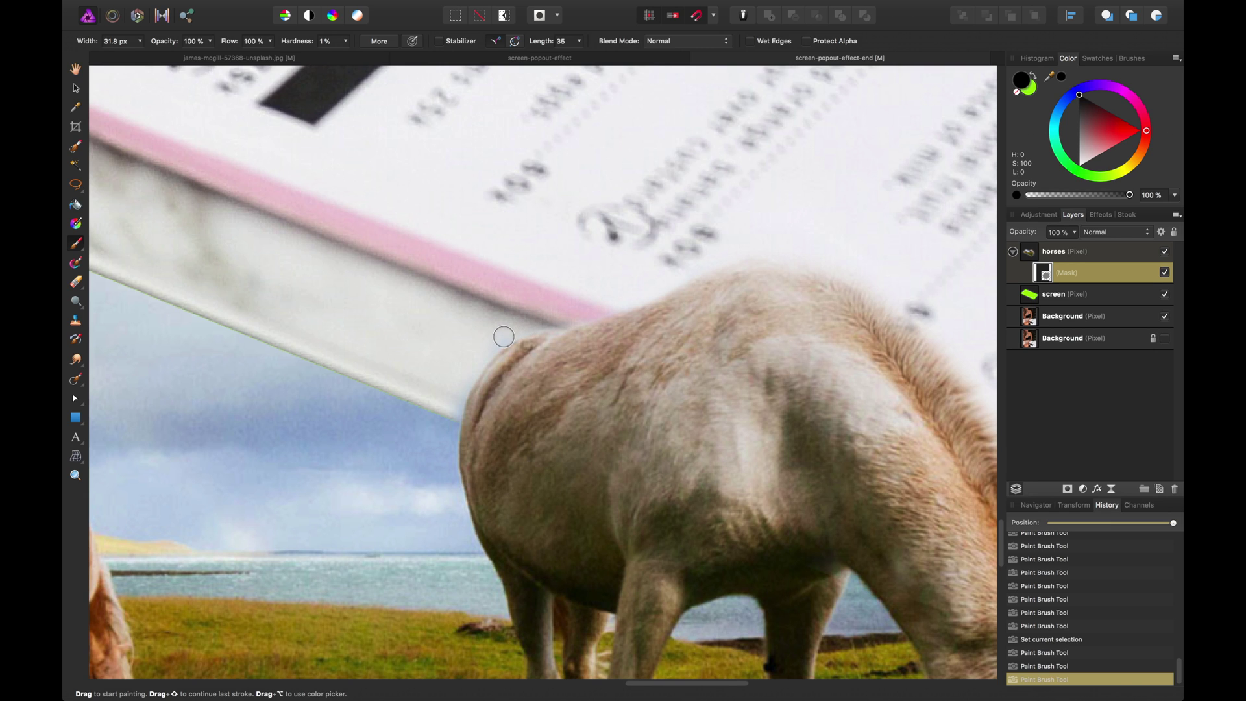
pyautogui.moveTo(448, 405); pyautogui.dragTo(449, 424)
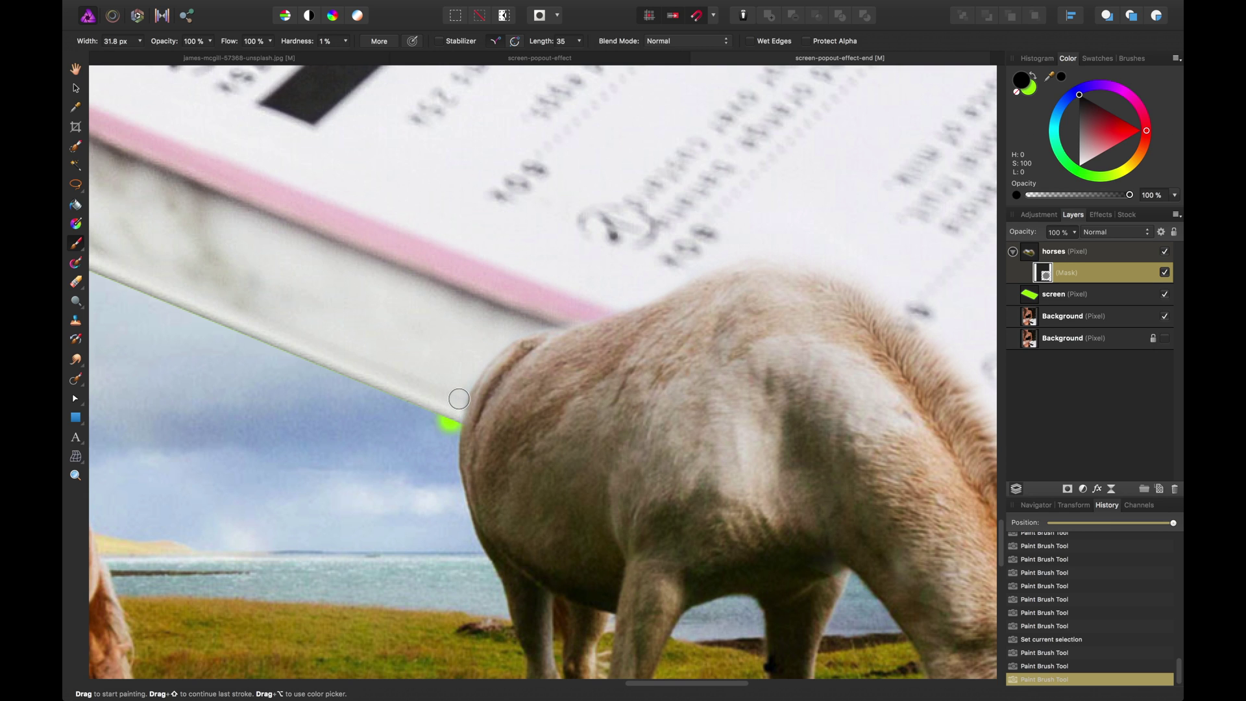
# Step: Undo the last stroke, hide the screen layer, and mask out the area beside the rump
pyautogui.press('super+z')
pyautogui.click(1165, 294)
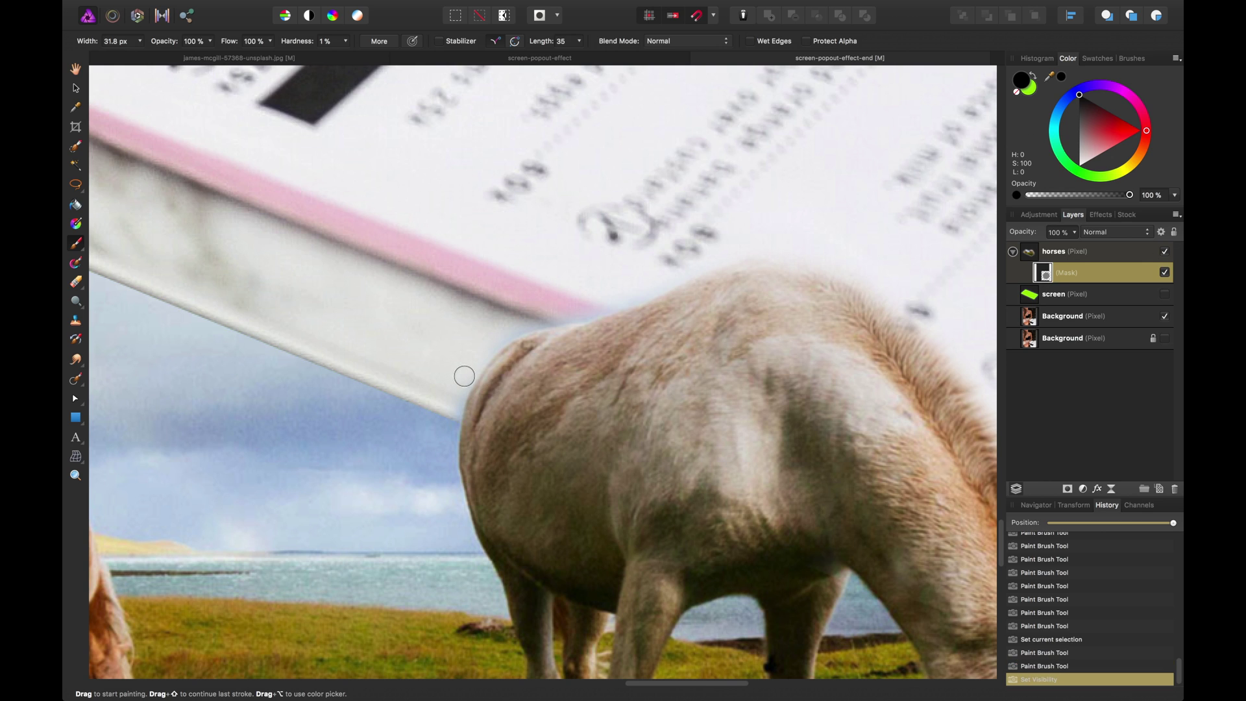
pyautogui.moveTo(465, 376); pyautogui.dragTo(458, 398)
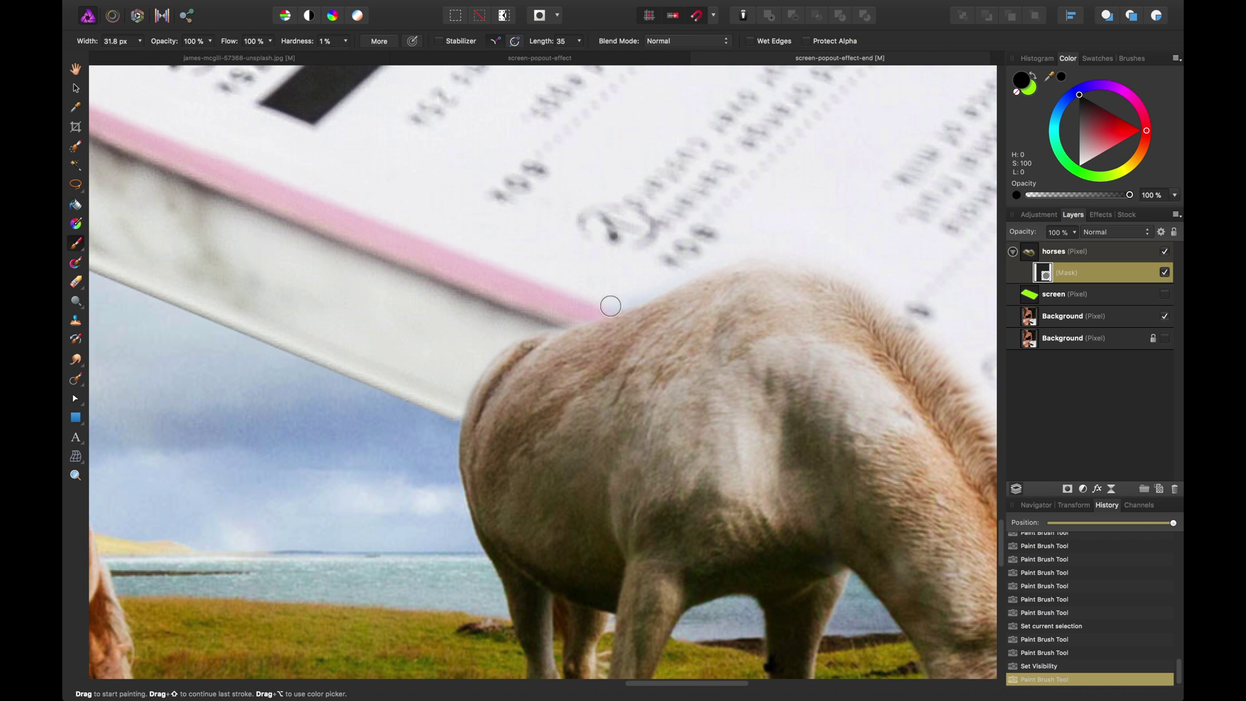
pyautogui.scroll(-3, 610, 305)
# Step: With a 14.1 px brush, hide the fringe under the white horse's neck and restore its edge
pyautogui.scroll(-2, 644, 326)
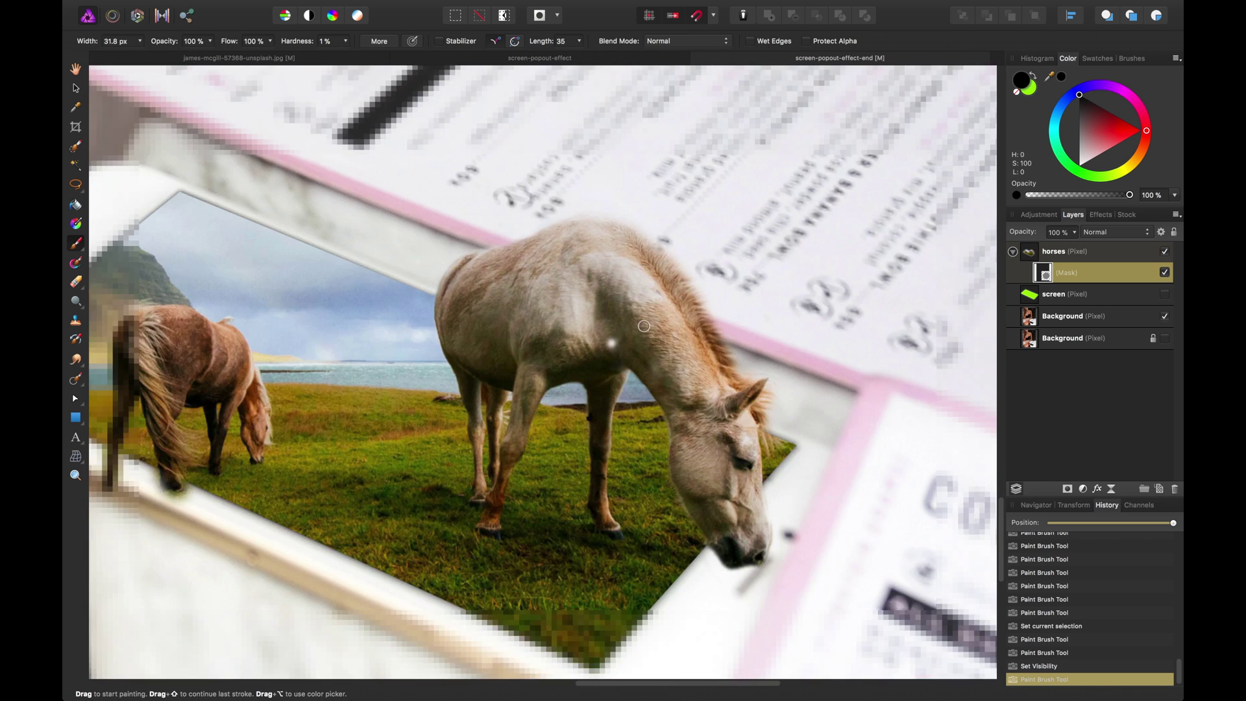
pyautogui.scroll(-1, 644, 326)
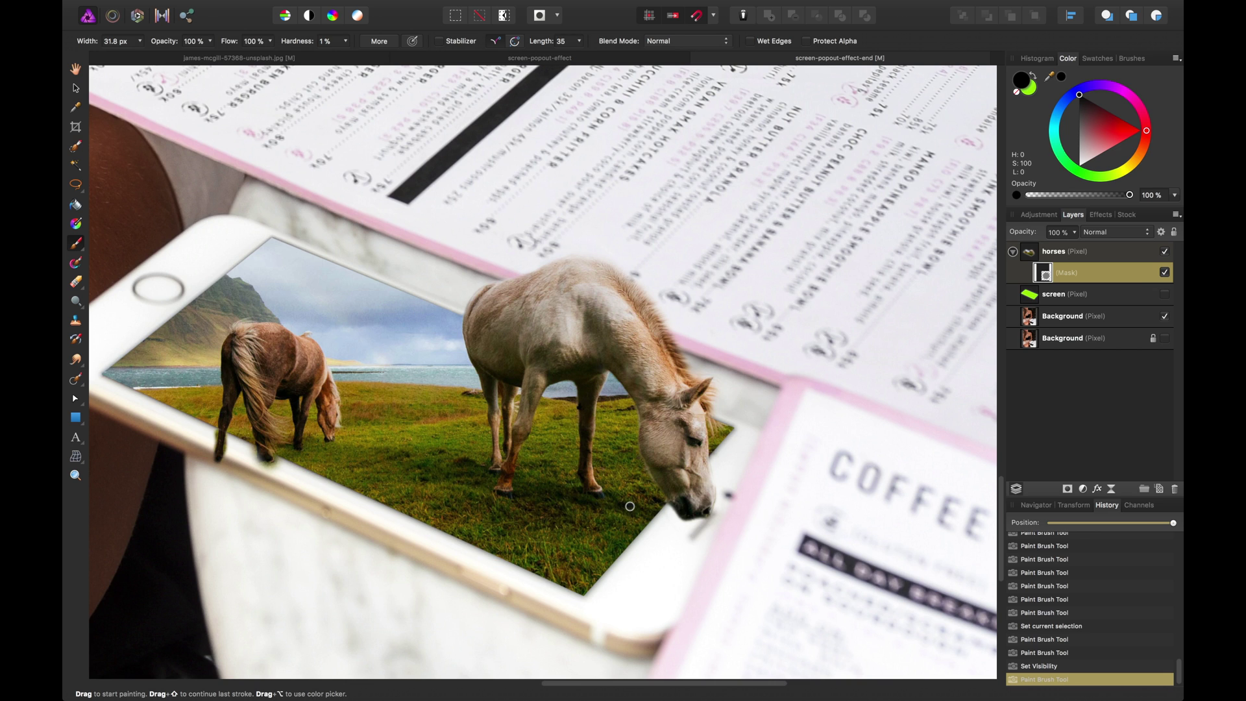
pyautogui.scroll(5, 629, 506)
pyautogui.press('space')
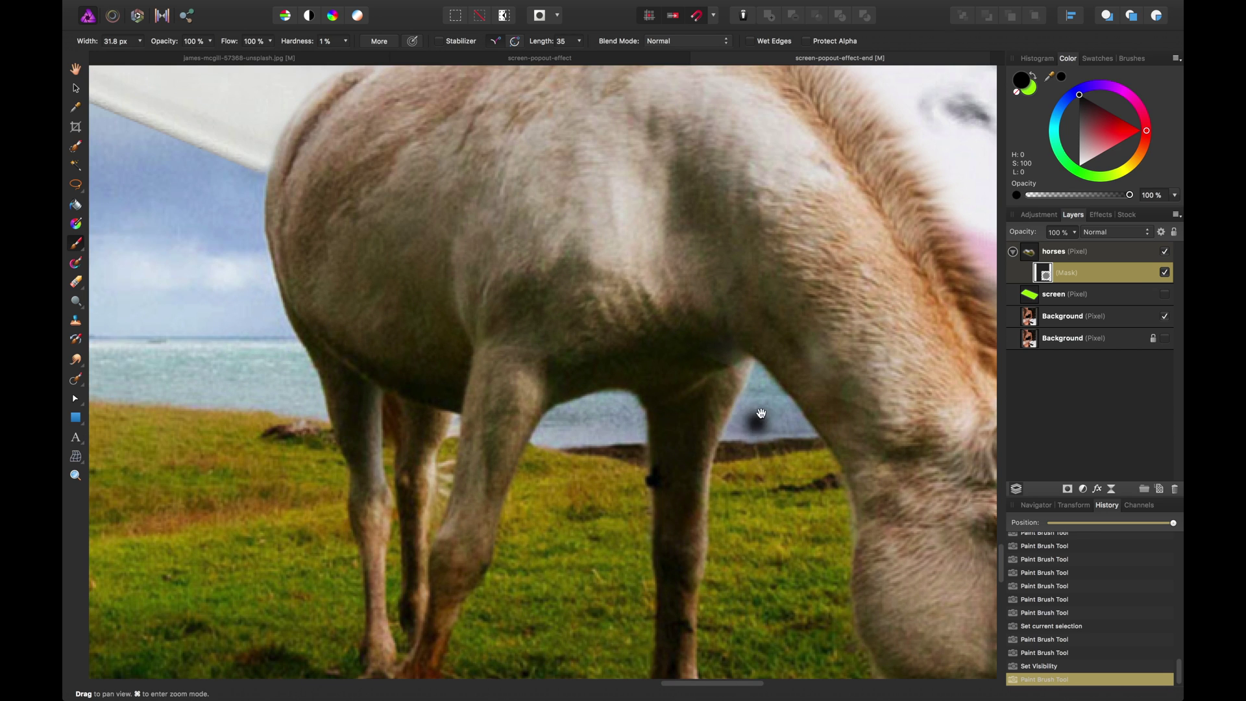
pyautogui.moveTo(761, 413); pyautogui.dragTo(596, 337)
pyautogui.press('[')
pyautogui.press('[')
pyautogui.press('[')
pyautogui.press('[')
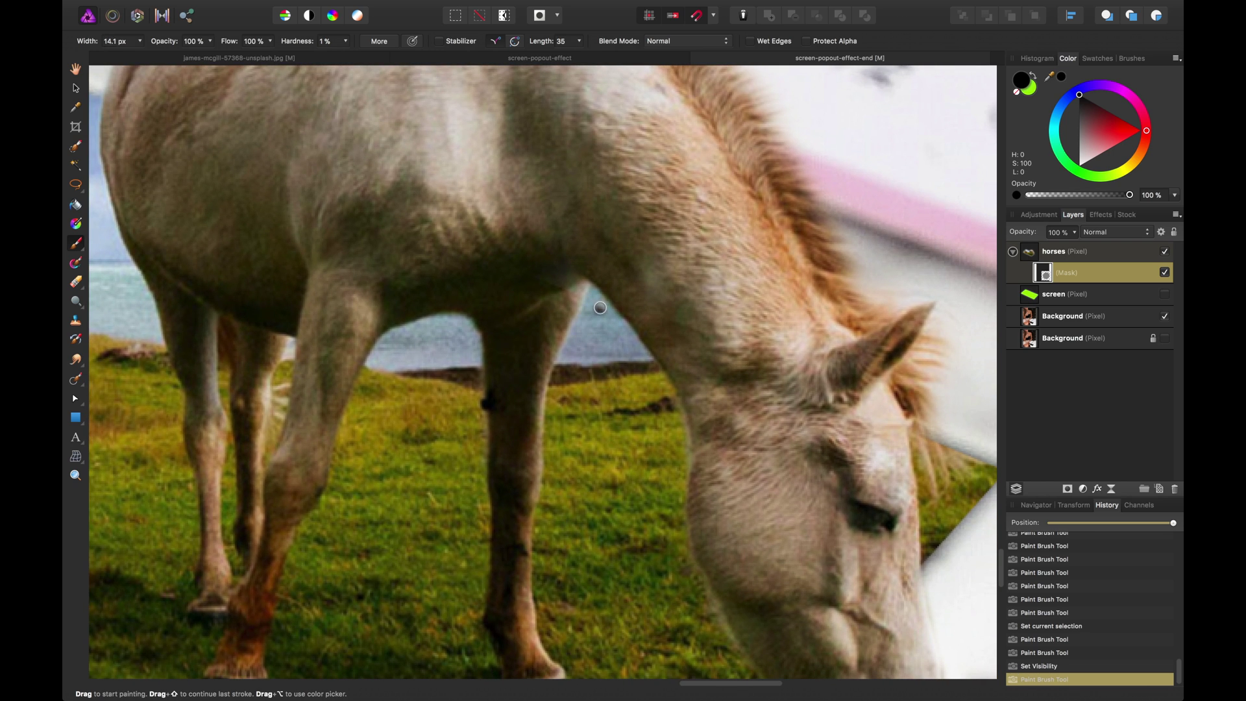
pyautogui.click(613, 310)
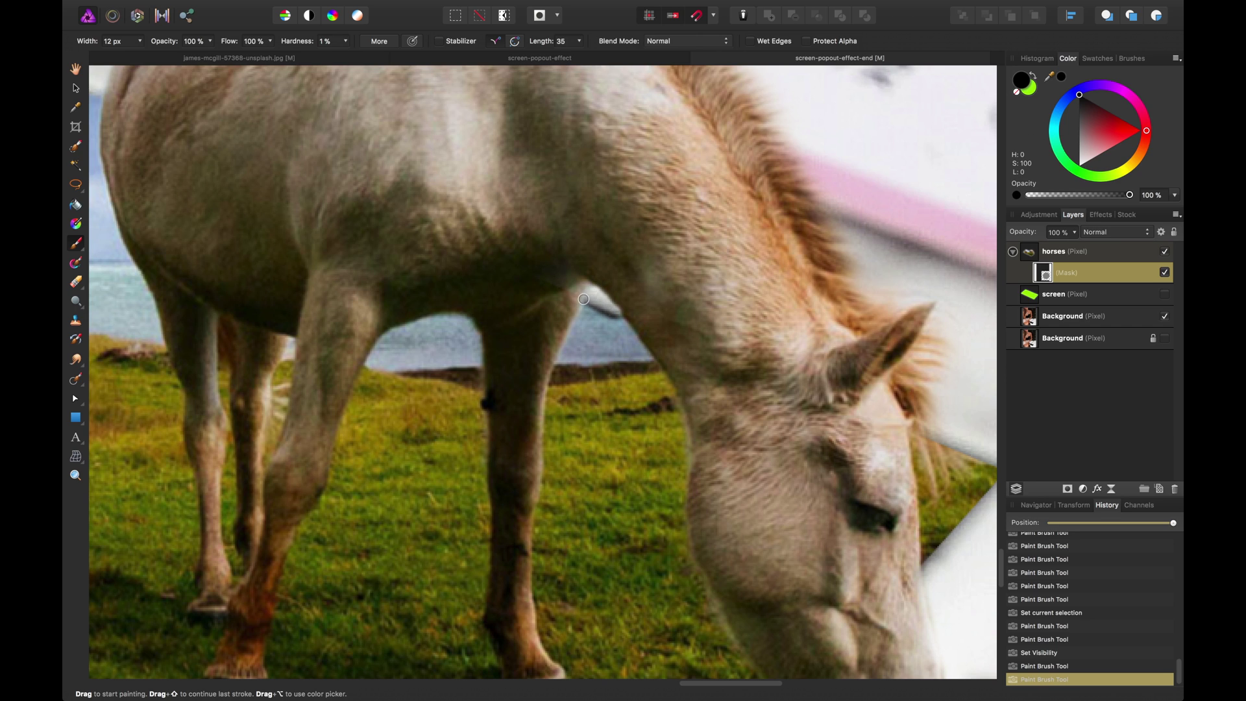
pyautogui.press('x')
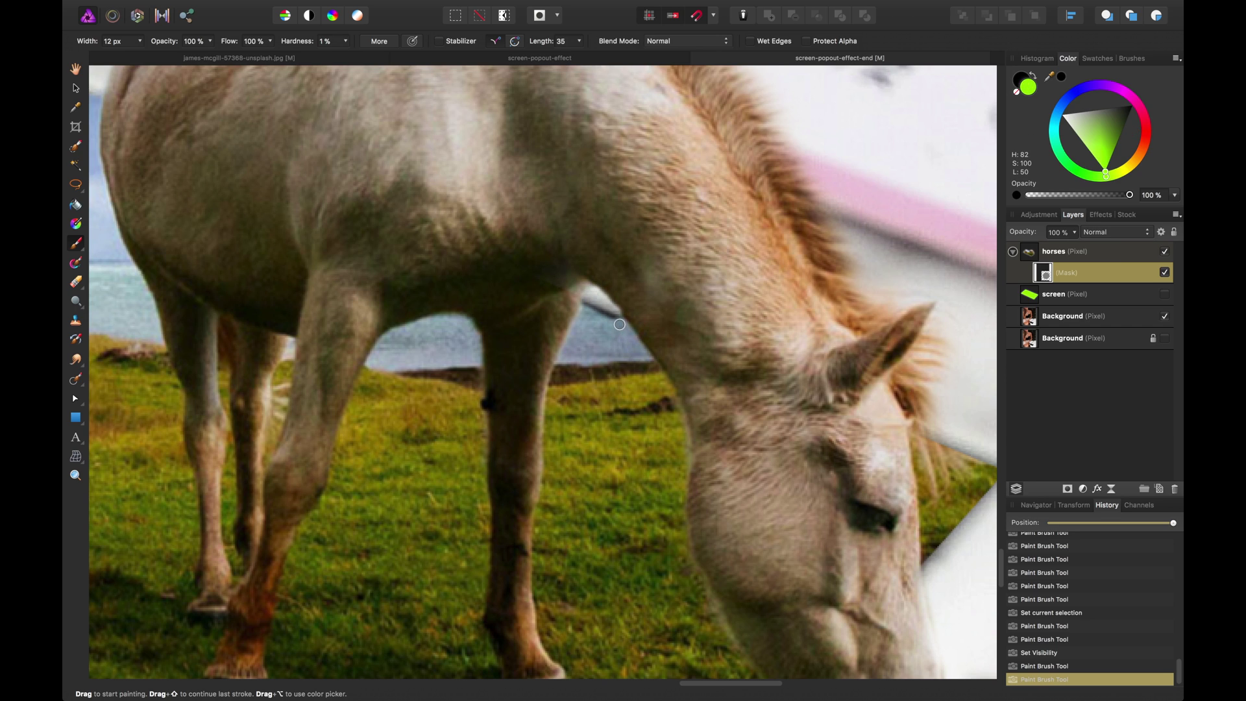
pyautogui.moveTo(616, 322); pyautogui.dragTo(610, 317)
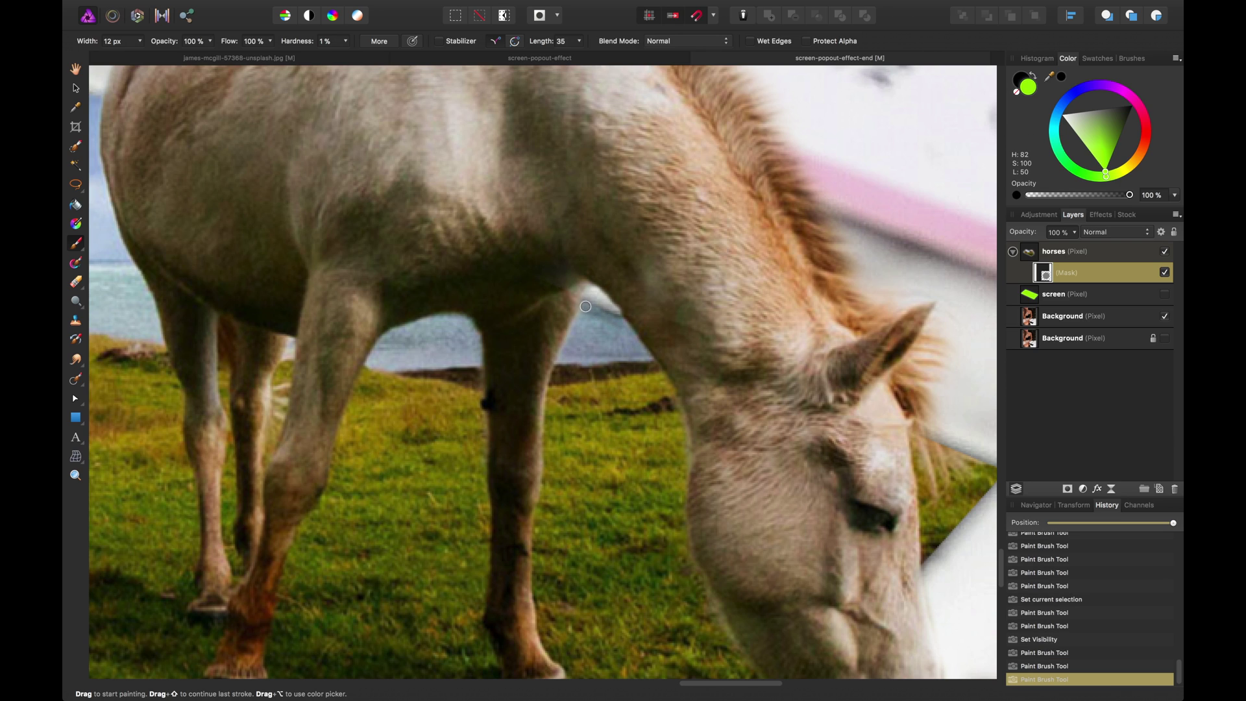
pyautogui.press('x')
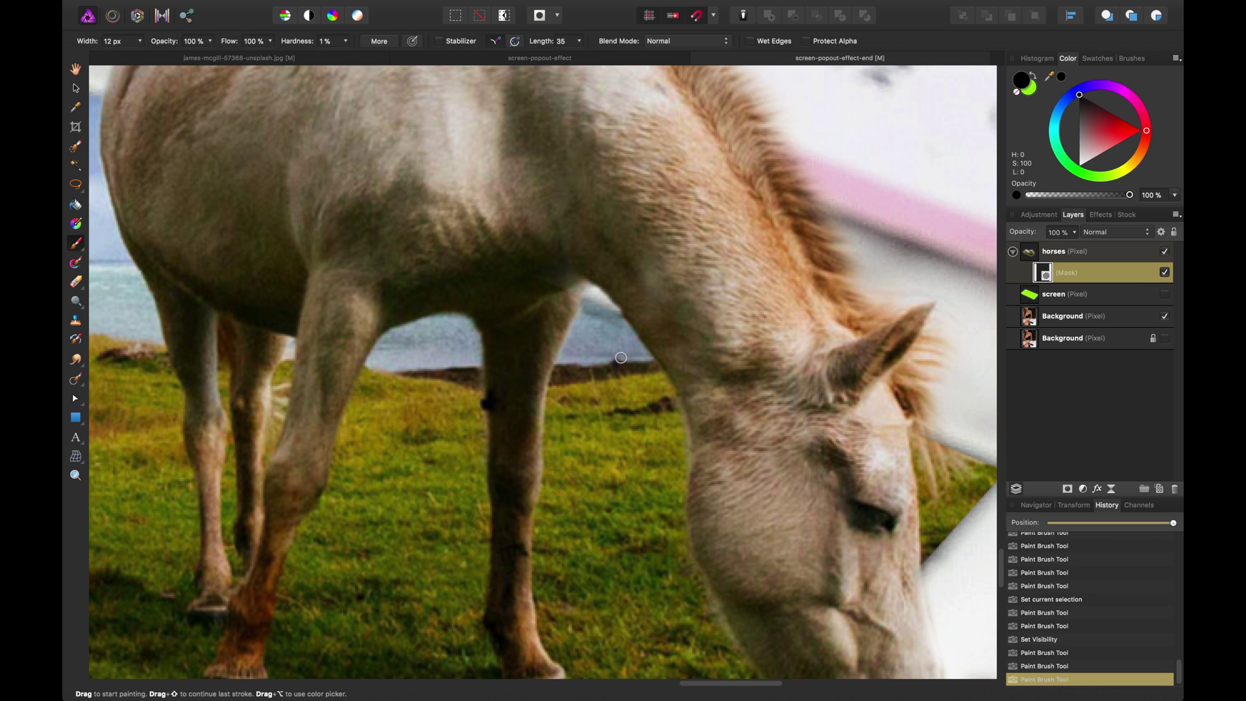
# Step: Mask along the white horse's muzzle edge and remove the green fringe around the rear hoof
pyautogui.press('space')
pyautogui.moveTo(671, 318); pyautogui.dragTo(613, 293)
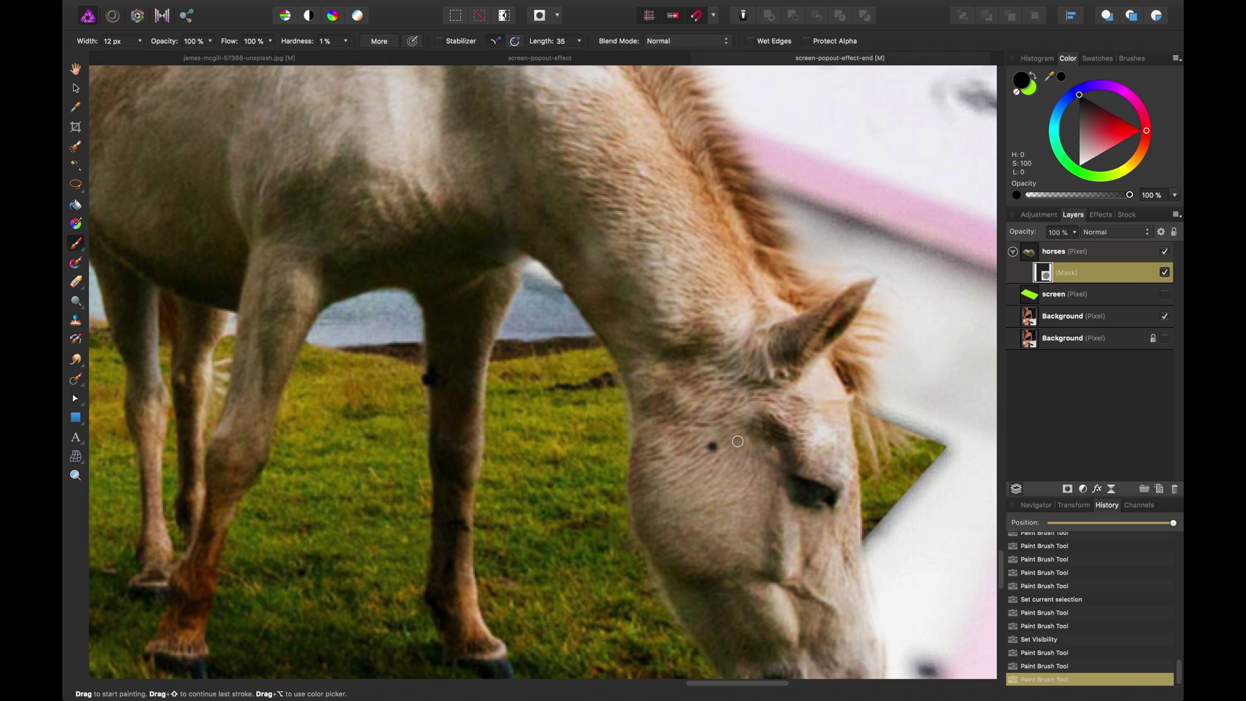
pyautogui.moveTo(649, 508)
pyautogui.mouseDown()
pyautogui.moveTo(683, 466)
pyautogui.moveTo(663, 298)
pyautogui.moveTo(660, 308)
pyautogui.mouseUp()
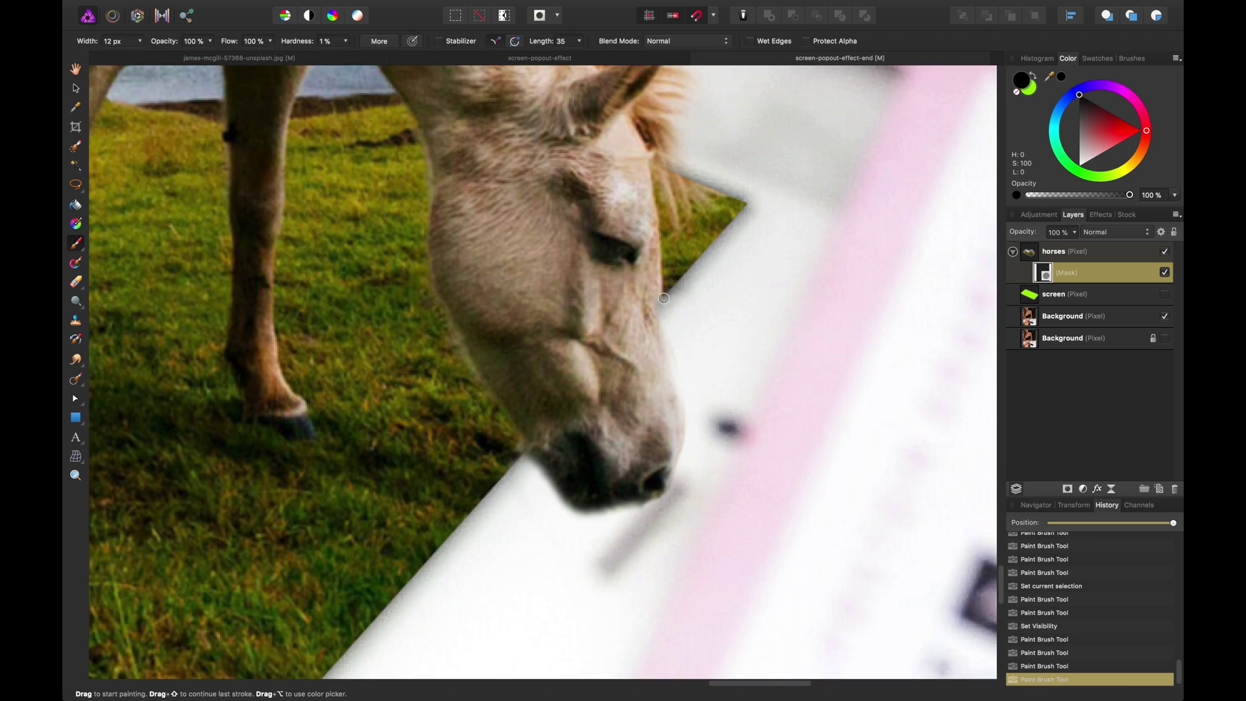
pyautogui.press('x')
pyautogui.scroll(-4, 567, 325)
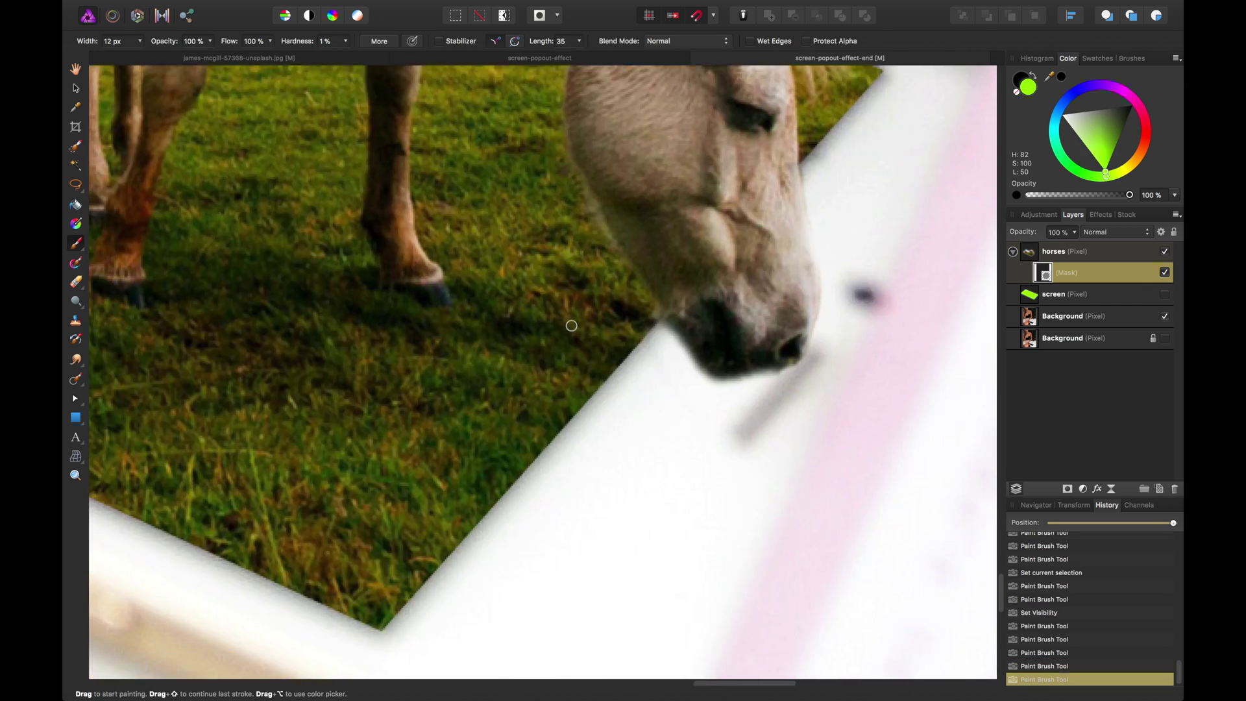
pyautogui.scroll(4, 376, 493)
pyautogui.press('x')
pyautogui.moveTo(377, 490)
pyautogui.mouseDown()
pyautogui.moveTo(386, 501)
pyautogui.moveTo(370, 501)
pyautogui.moveTo(364, 527)
pyautogui.moveTo(272, 454)
pyautogui.moveTo(357, 517)
pyautogui.mouseUp()
# Step: With a 24.1 px brush, clear fringes around the brown horse's rear leg and under the muzzle
pyautogui.press(']')
pyautogui.press(']')
pyautogui.press(']')
pyautogui.press(']')
pyautogui.press(']')
pyautogui.press('space')
pyautogui.moveTo(301, 481)
pyautogui.mouseDown()
pyautogui.moveTo(298, 534)
pyautogui.moveTo(255, 574)
pyautogui.mouseUp()
pyautogui.moveTo(257, 551)
pyautogui.mouseDown()
pyautogui.moveTo(259, 467)
pyautogui.moveTo(283, 455)
pyautogui.moveTo(275, 484)
pyautogui.moveTo(260, 486)
pyautogui.mouseUp()
pyautogui.press('x')
pyautogui.press('x')
pyautogui.scroll(-2, 304, 477)
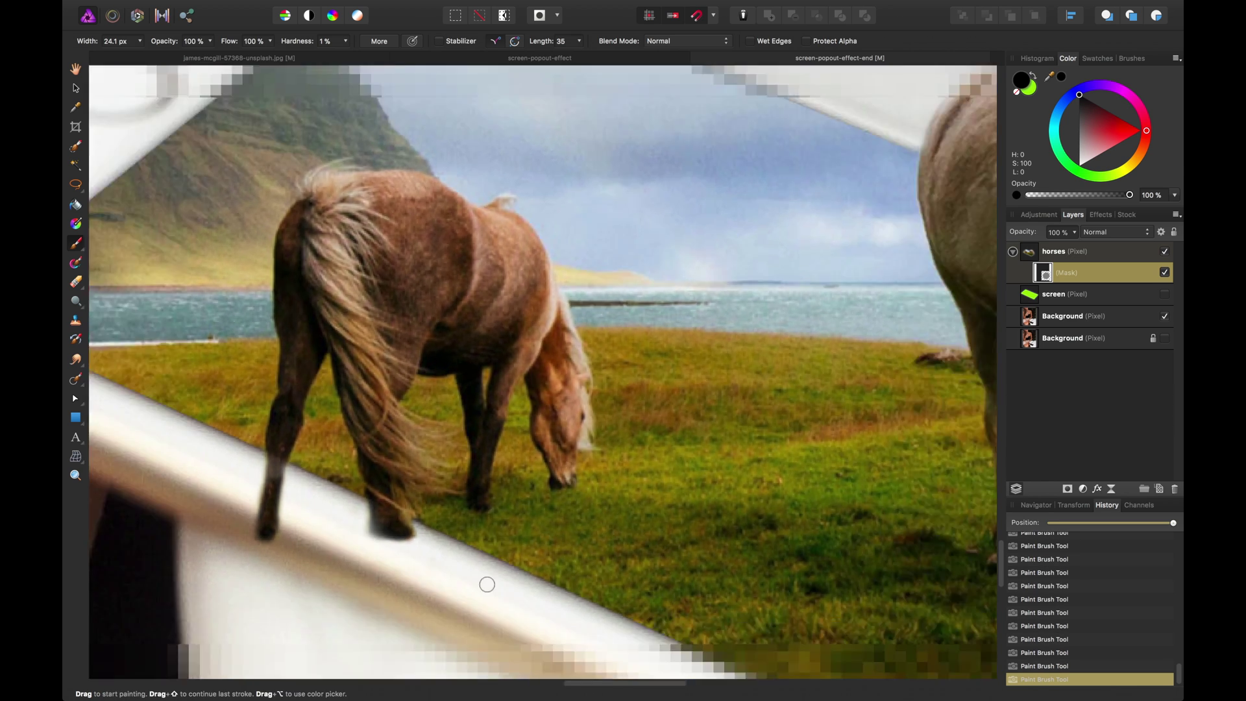
pyautogui.scroll(4, 487, 585)
pyautogui.press('space')
pyautogui.moveTo(754, 365); pyautogui.dragTo(535, 543)
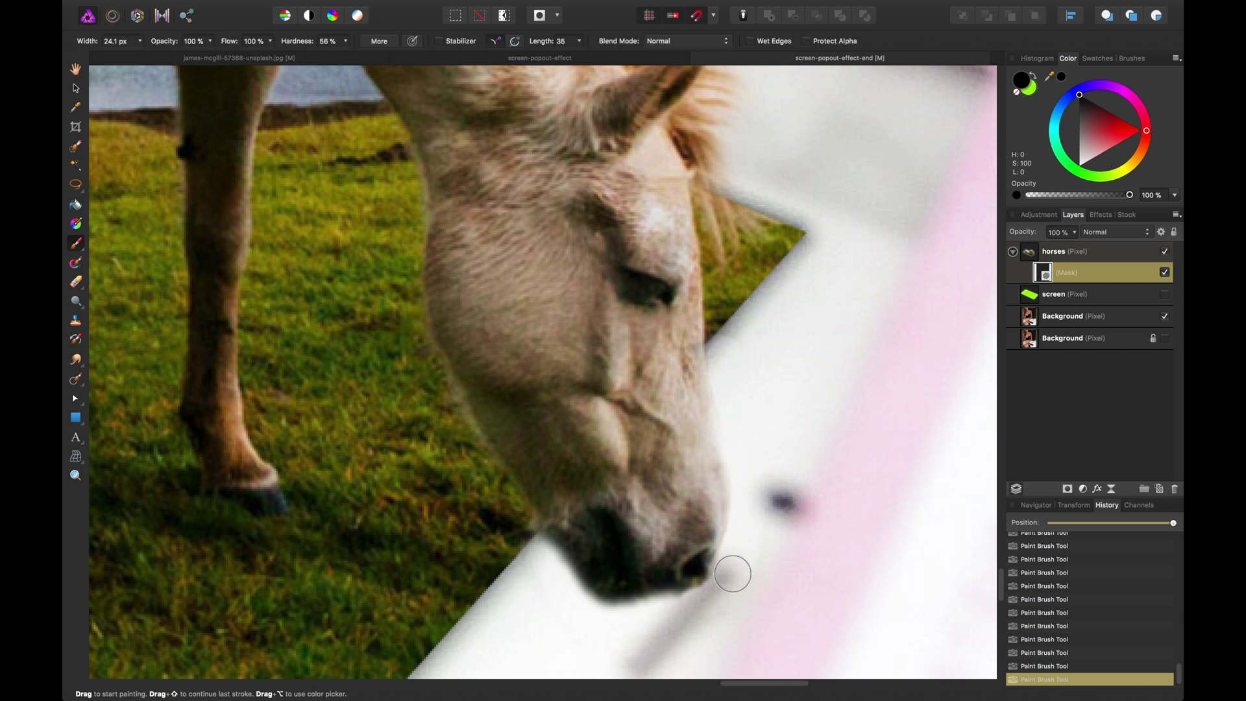
pyautogui.moveTo(733, 573)
pyautogui.mouseDown()
pyautogui.moveTo(717, 602)
pyautogui.moveTo(615, 620)
pyautogui.moveTo(574, 598)
pyautogui.moveTo(537, 551)
pyautogui.moveTo(543, 592)
pyautogui.mouseUp()
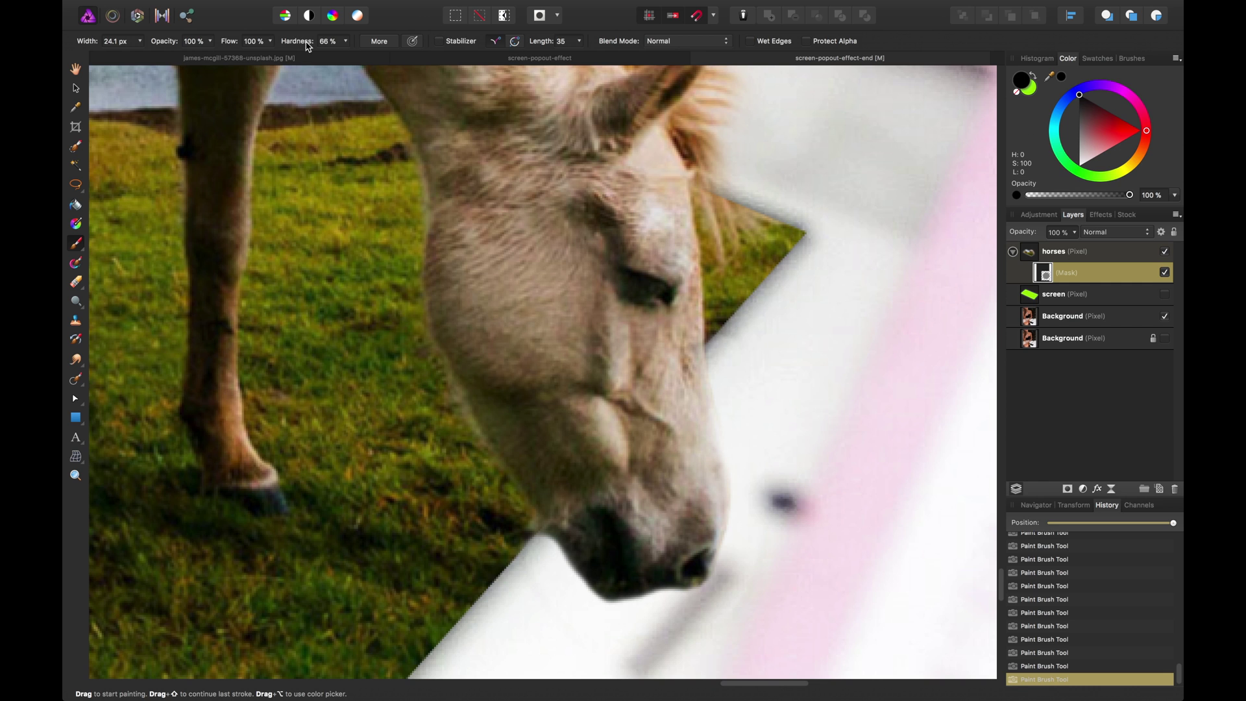
# Step: Mask along the white horse's back edge, then shrink the brush to 14.8 px near the neck
pyautogui.press('space')
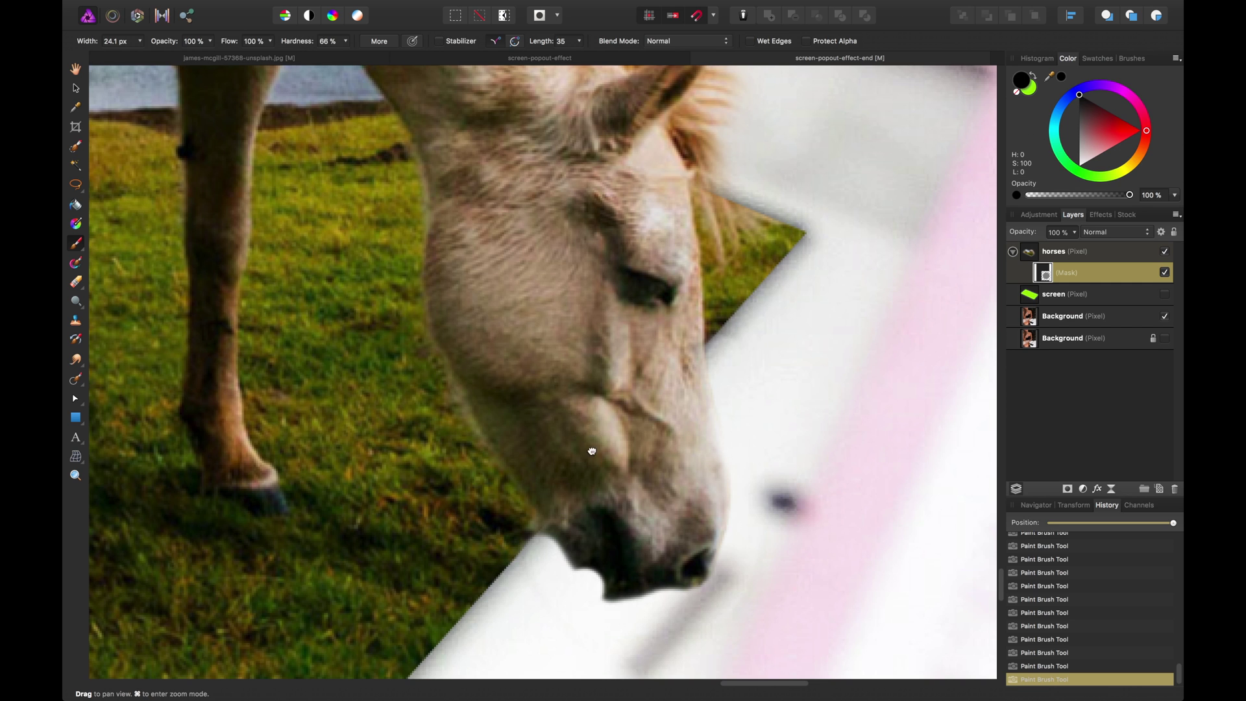
pyautogui.scroll(15, 591, 450)
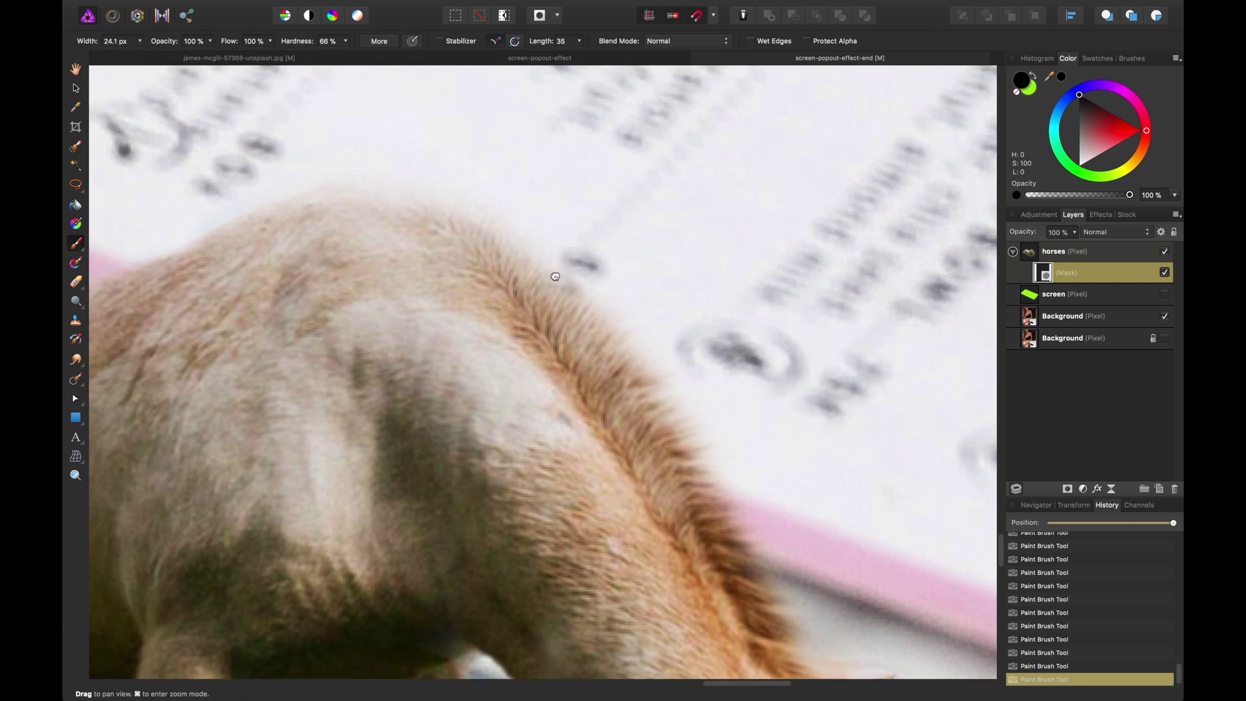
pyautogui.scroll(5, 555, 277)
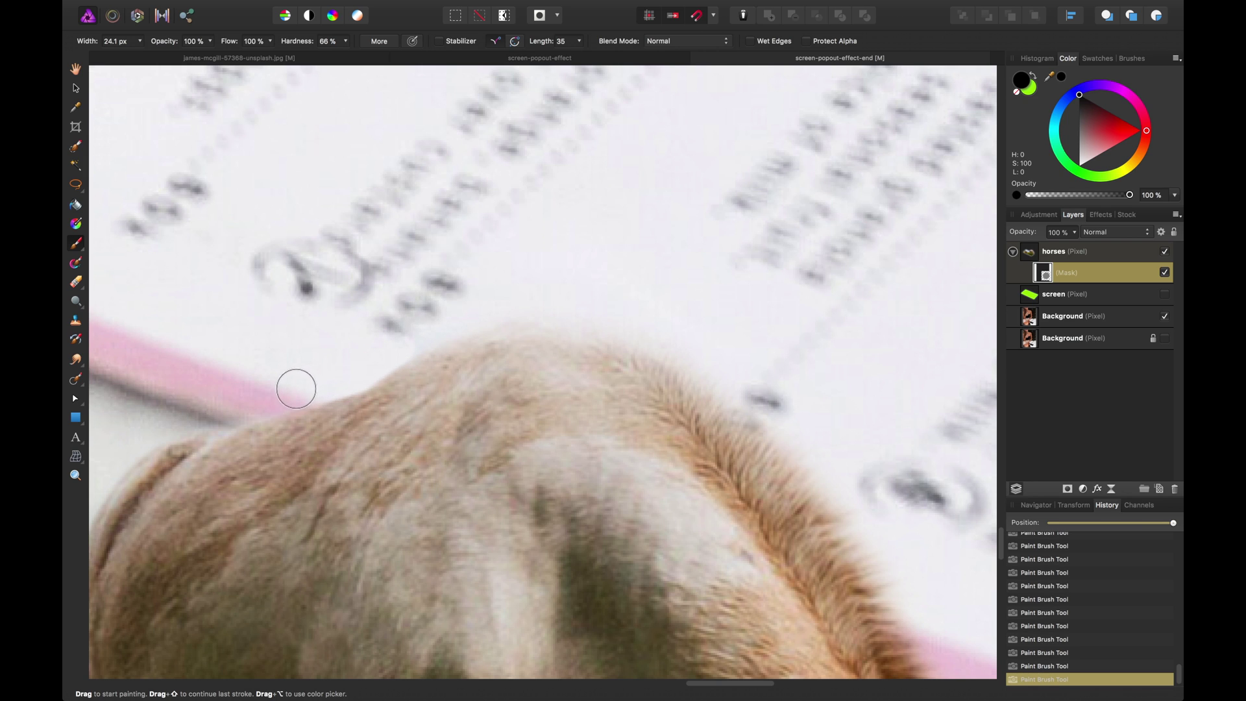
pyautogui.moveTo(296, 389); pyautogui.dragTo(169, 423)
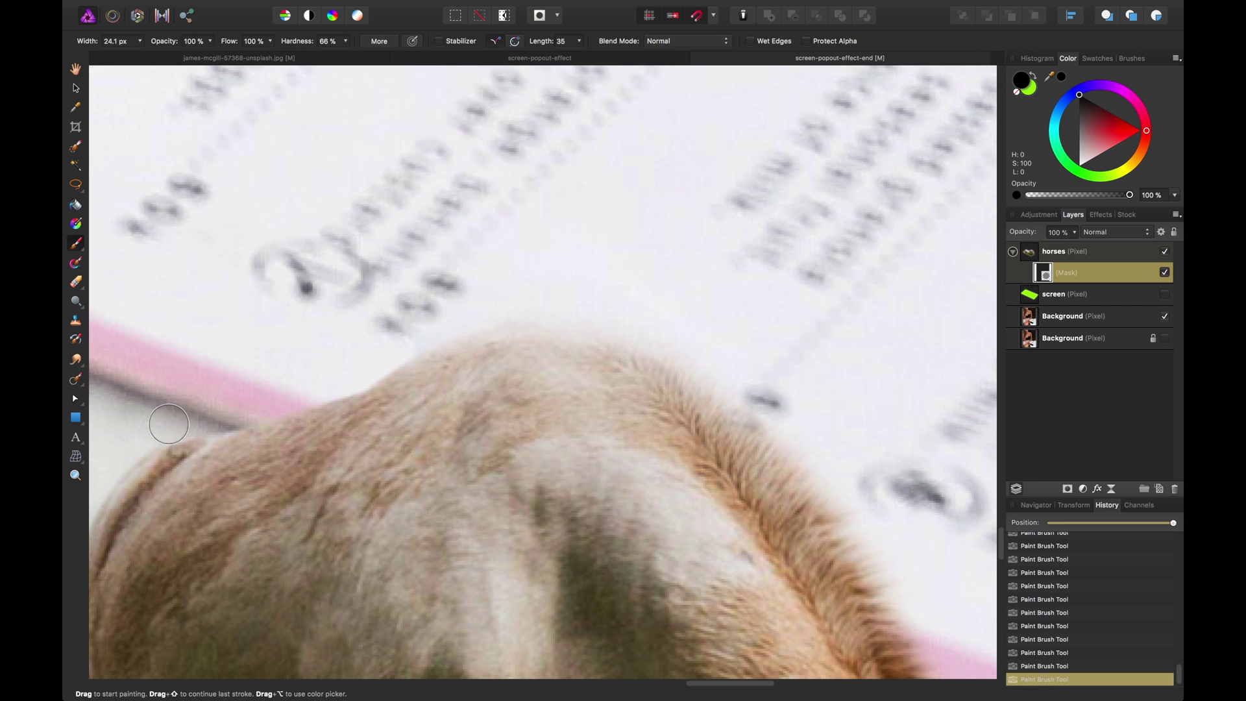
pyautogui.moveTo(284, 364)
pyautogui.mouseDown()
pyautogui.moveTo(570, 236)
pyautogui.moveTo(456, 181)
pyautogui.moveTo(430, 152)
pyautogui.mouseUp()
pyautogui.moveTo(507, 416); pyautogui.dragTo(424, 265)
pyautogui.moveTo(720, 332); pyautogui.dragTo(424, 339)
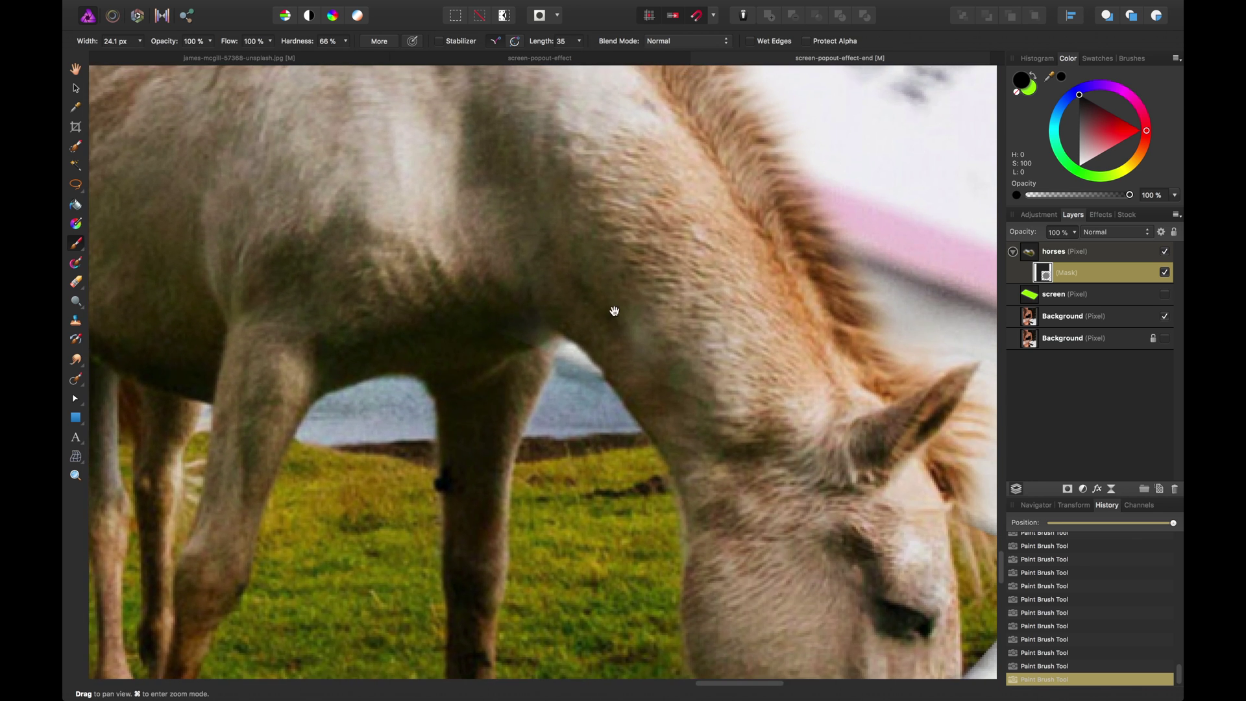
pyautogui.moveTo(615, 311); pyautogui.dragTo(557, 309)
pyautogui.press('[')
pyautogui.press('[')
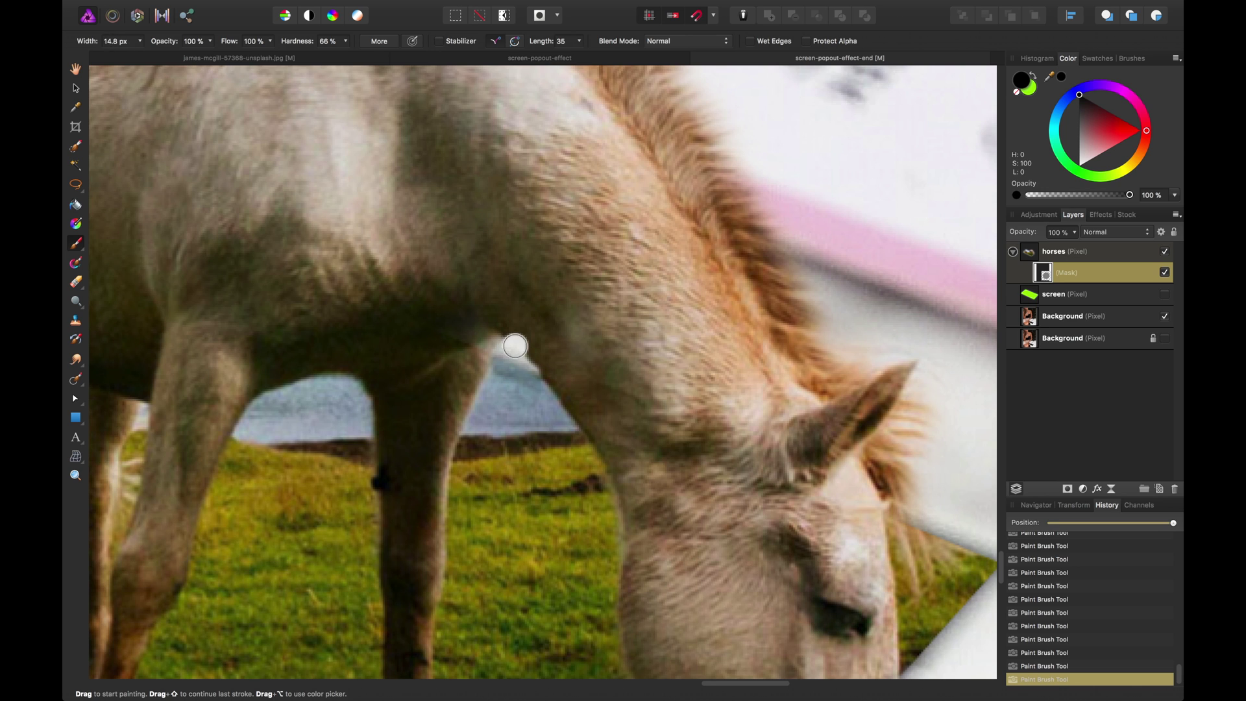
# Step: Zoom out to the whole composite and save it
pyautogui.press('[')
pyautogui.press('[')
pyautogui.press('super+minus')
pyautogui.press('super+minus')
pyautogui.press('super+minus')
pyautogui.moveTo(568, 313); pyautogui.dragTo(658, 359)
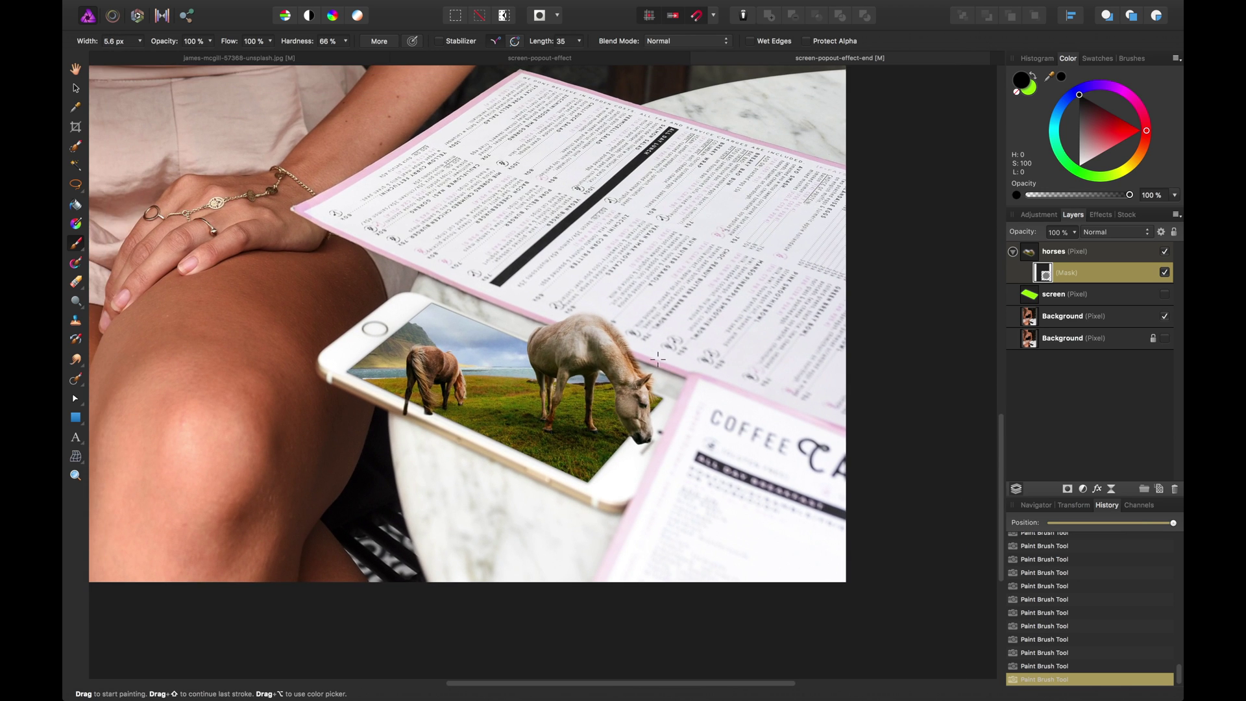
pyautogui.press('v')
pyautogui.press('x')
pyautogui.press('super+s')
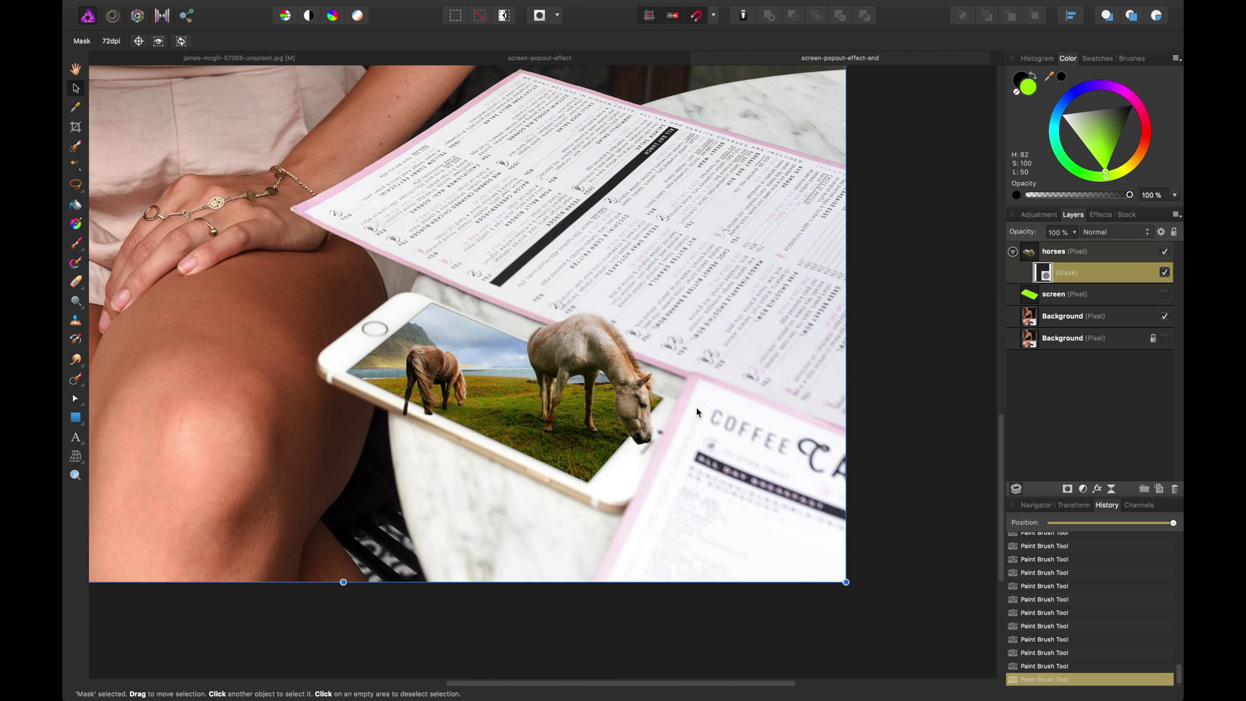
# Step: Add a new pixel layer and paint a soft black 280 px shadow beneath the horse's muzzle
pyautogui.click(635, 430)
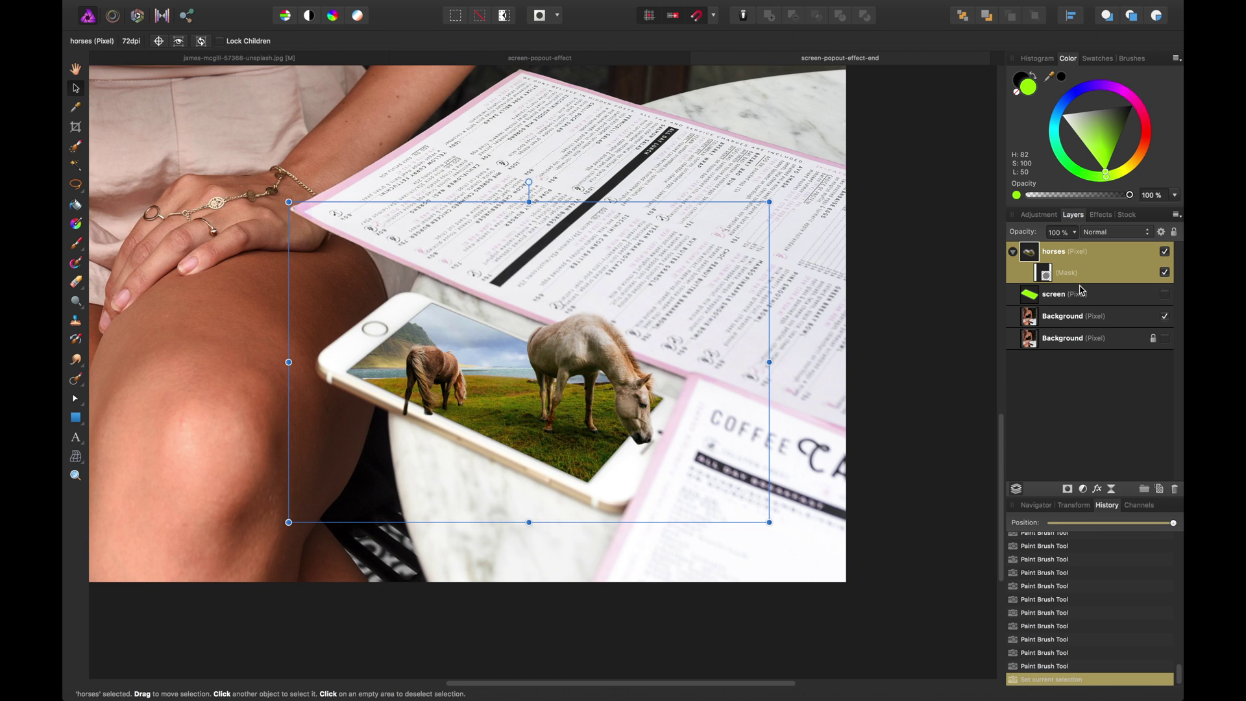
pyautogui.click(1081, 292)
pyautogui.click(1162, 490)
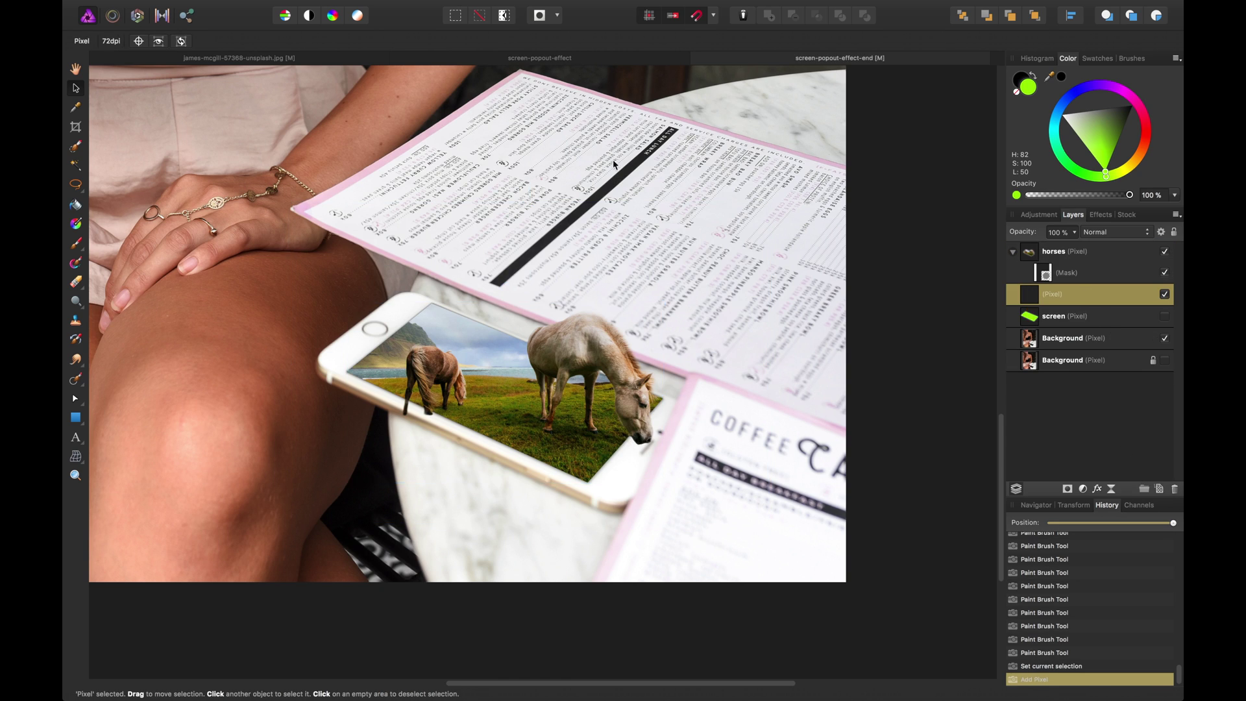
pyautogui.press('b')
pyautogui.press('x')
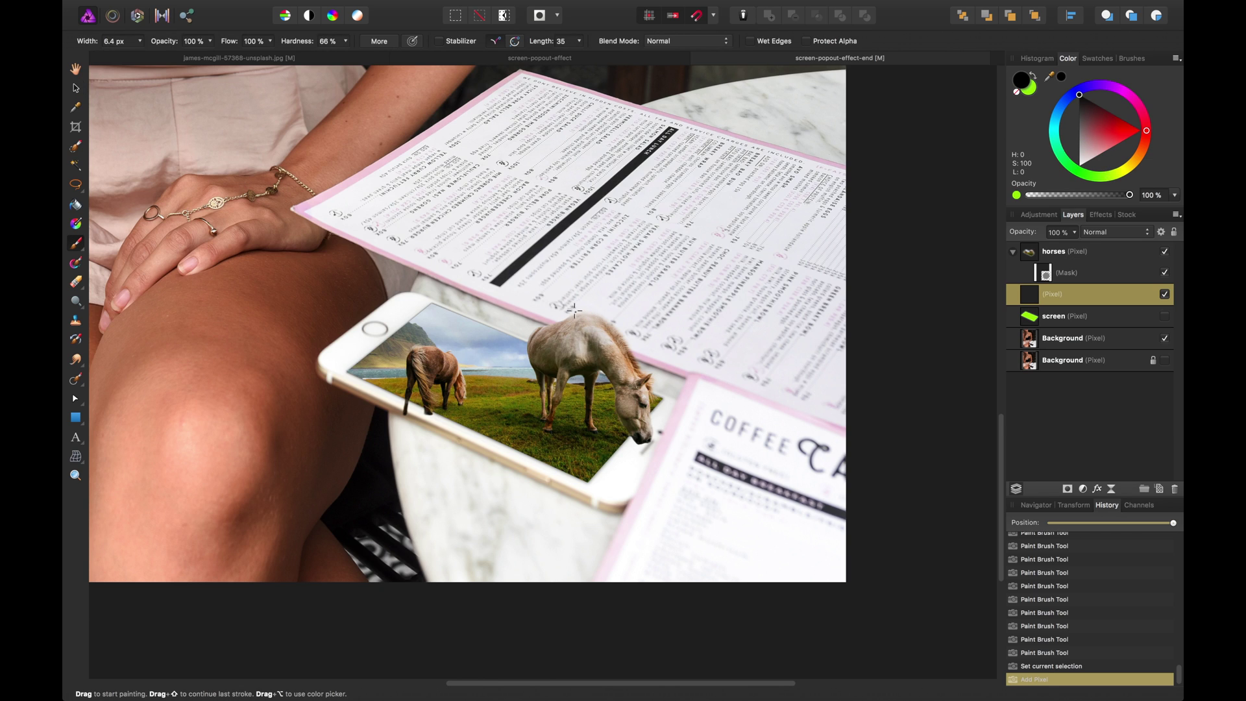
pyautogui.press(']')
pyautogui.press(']')
pyautogui.press(']')
pyautogui.press(']')
pyautogui.press(']')
pyautogui.press(']')
pyautogui.press(']')
pyautogui.press(']')
pyautogui.press(']')
pyautogui.press(']')
pyautogui.press(']')
pyautogui.press(']')
pyautogui.press(']')
pyautogui.press(']')
pyautogui.moveTo(639, 442); pyautogui.dragTo(620, 441)
pyautogui.moveTo(630, 445); pyautogui.dragTo(594, 443)
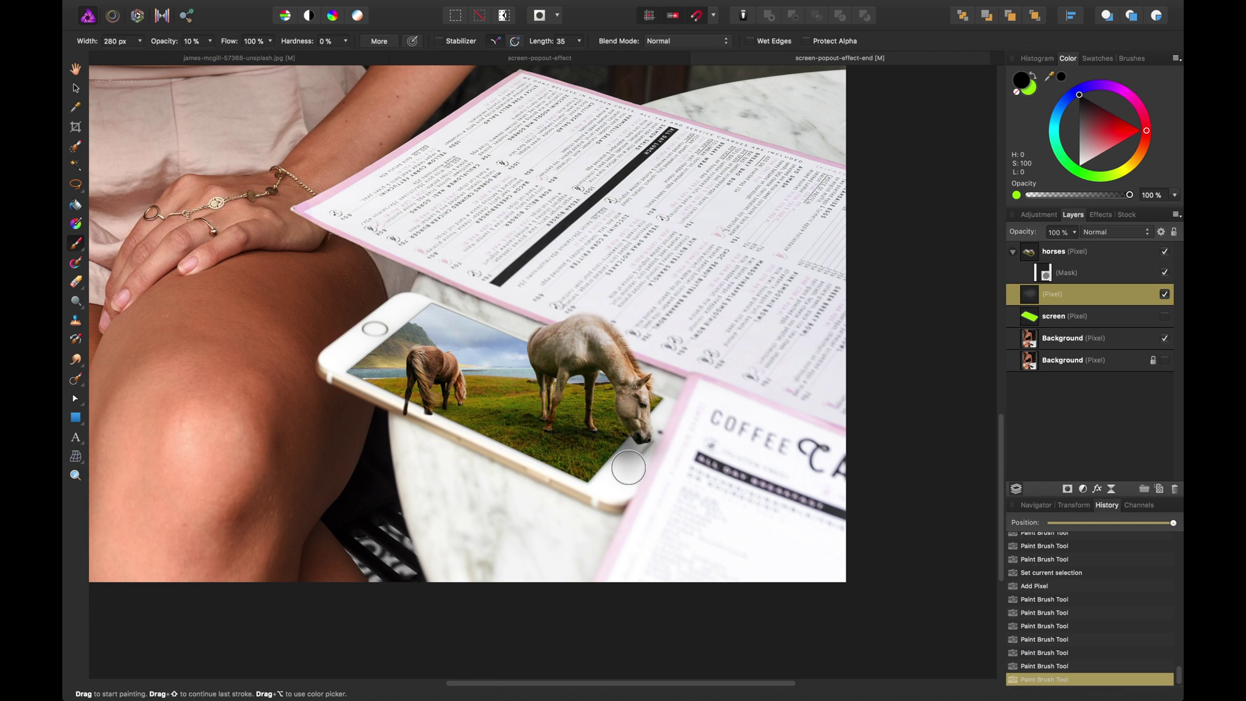
pyautogui.press('v')
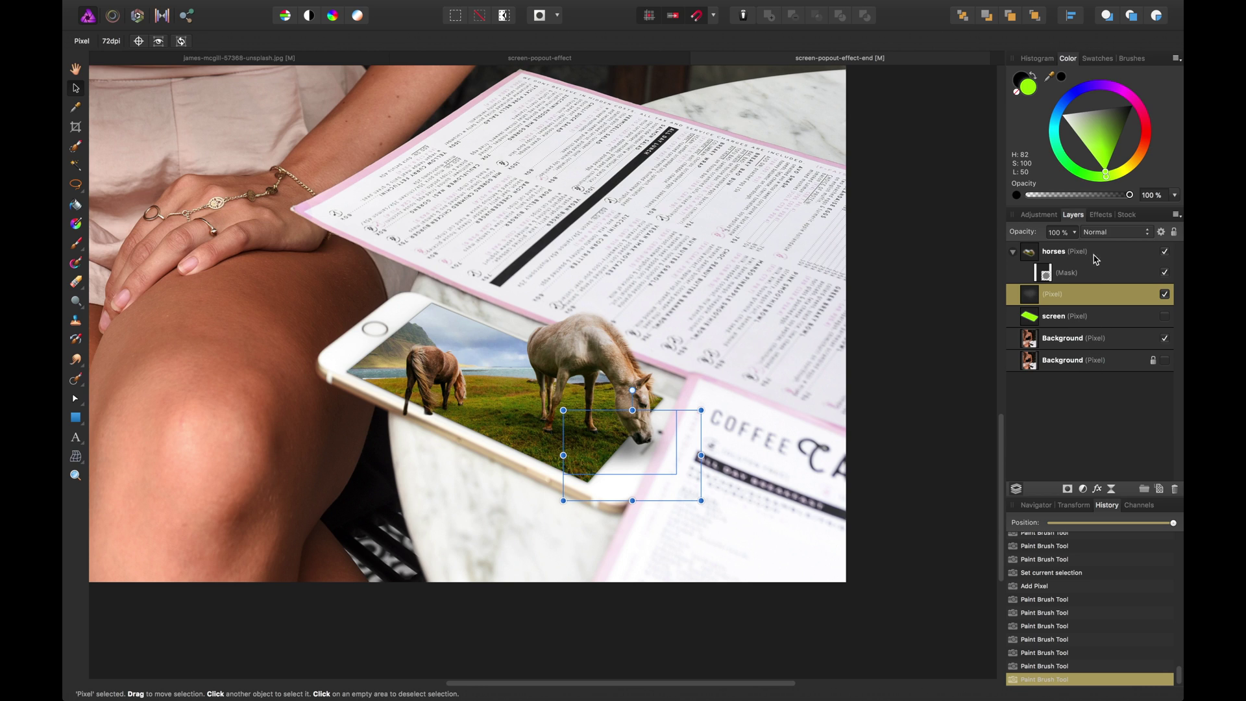
# Step: Add a mask to the muzzle shadow layer and paint black on it to soften the shadow's edges
pyautogui.click(1067, 489)
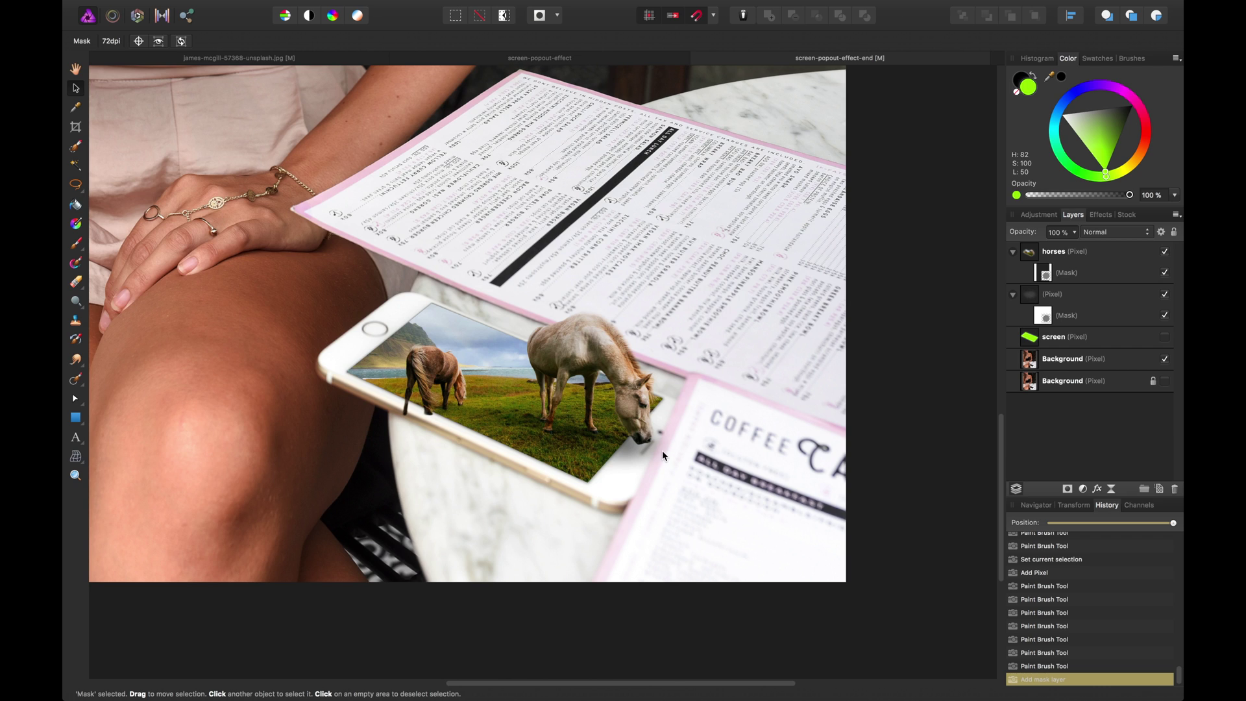
pyautogui.press('b')
pyautogui.moveTo(675, 445)
pyautogui.mouseDown()
pyautogui.moveTo(653, 461)
pyautogui.moveTo(679, 439)
pyautogui.moveTo(649, 476)
pyautogui.moveTo(671, 464)
pyautogui.moveTo(627, 478)
pyautogui.moveTo(707, 455)
pyautogui.moveTo(609, 476)
pyautogui.moveTo(660, 459)
pyautogui.moveTo(640, 475)
pyautogui.moveTo(613, 472)
pyautogui.moveTo(677, 476)
pyautogui.moveTo(622, 481)
pyautogui.moveTo(670, 492)
pyautogui.moveTo(598, 474)
pyautogui.mouseUp()
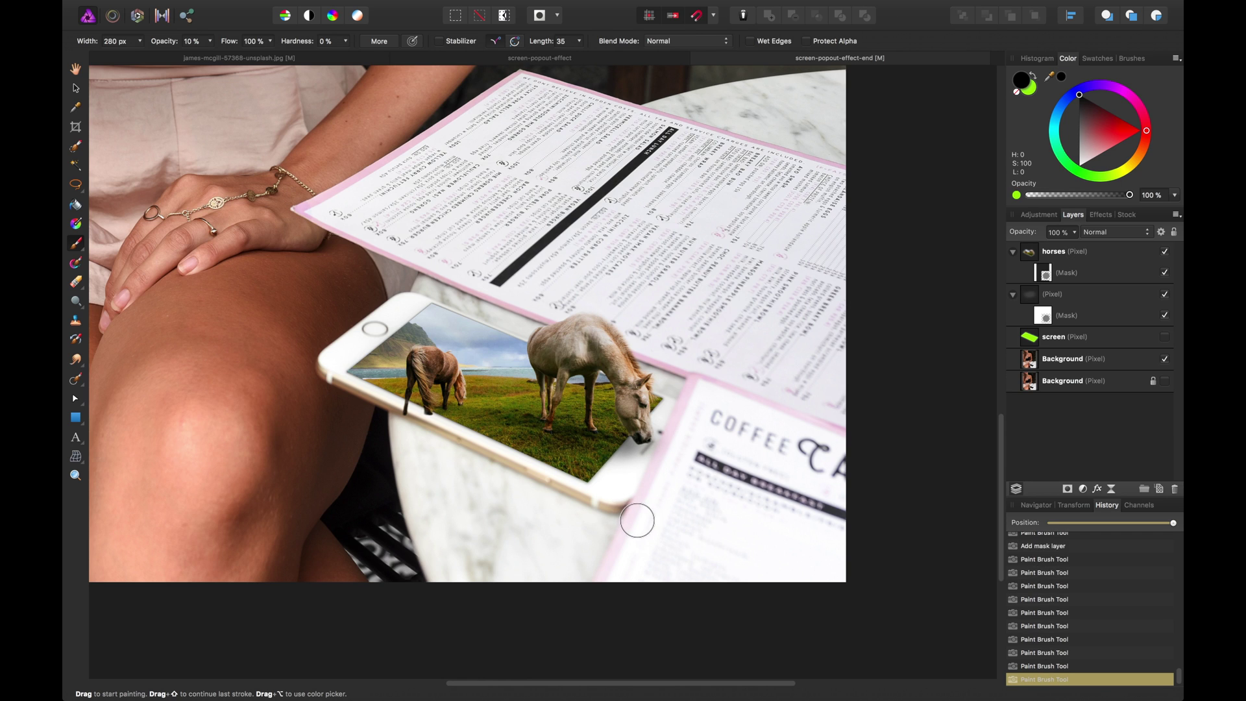
pyautogui.press('v')
pyautogui.hscroll(-3, 605, 462)
pyautogui.scroll(2, 605, 461)
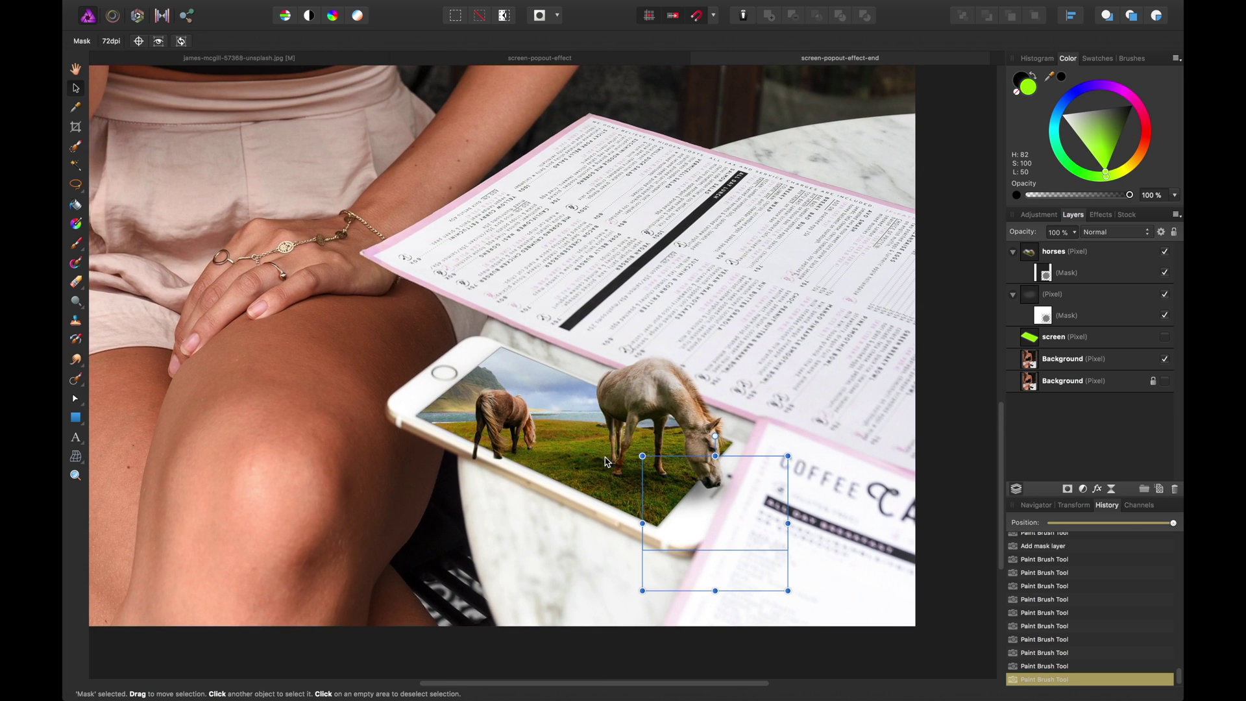
# Step: Zoom in on the screen-popout-effect document to inspect the menu and table, then return
pyautogui.click(594, 60)
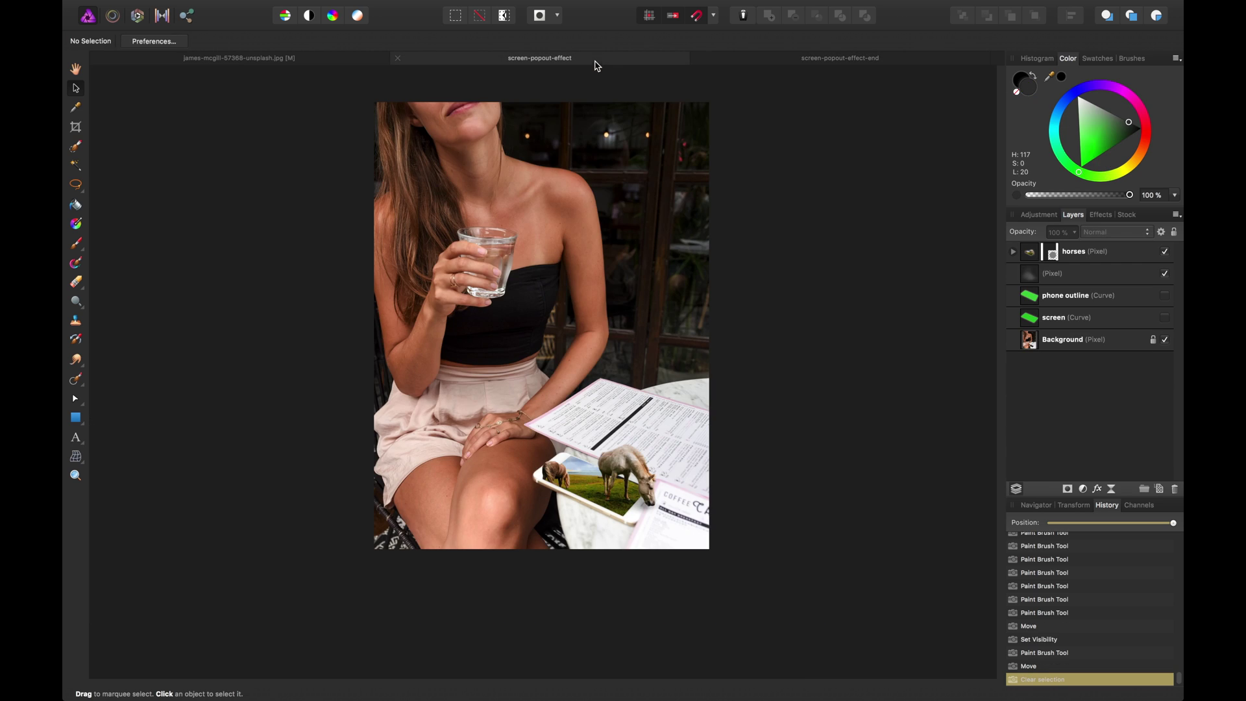
pyautogui.press('super+plus')
pyautogui.press('super+plus')
pyautogui.press('super+plus')
pyautogui.press('space')
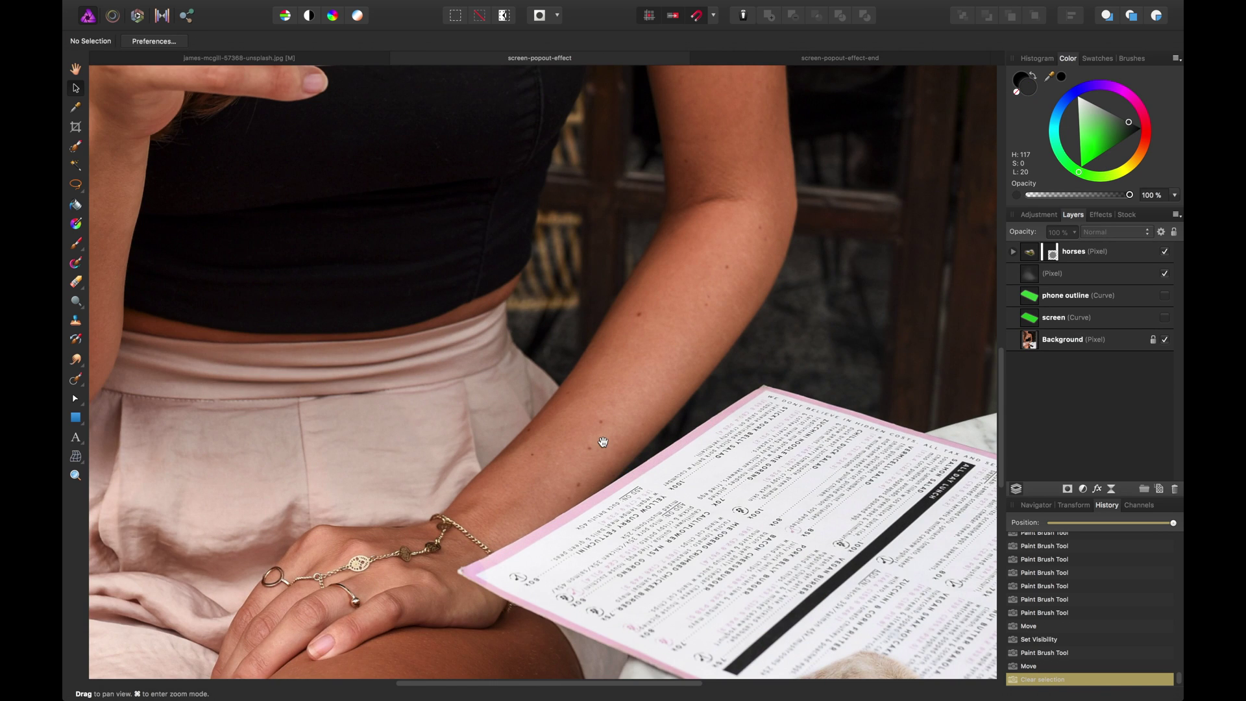
pyautogui.moveTo(604, 445); pyautogui.dragTo(521, 200)
pyautogui.scroll(-2, 479, 503)
pyautogui.hscroll(2, 478, 504)
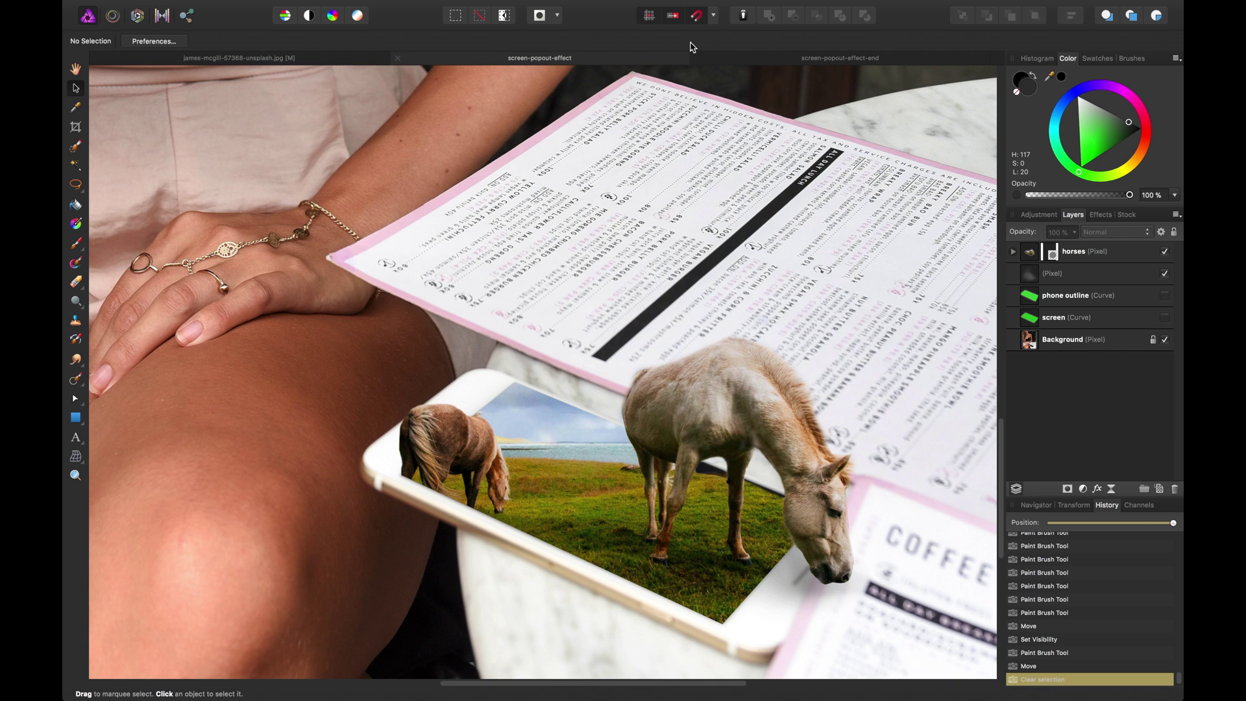
pyautogui.click(765, 56)
# Step: Select the horses layer on the zoomed-in phone, compare the other version zoomed out, and return
pyautogui.scroll(-5, 781, 326)
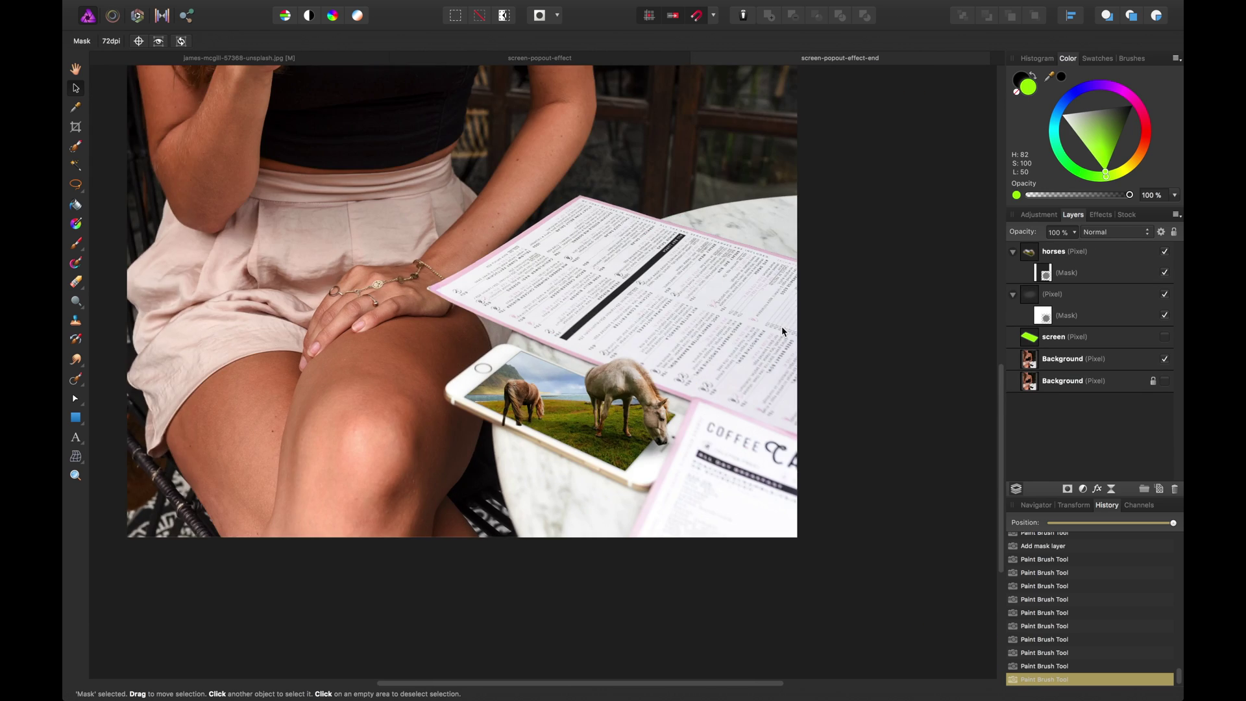
pyautogui.press('super+plus')
pyautogui.press('super+plus')
pyautogui.press('super+plus')
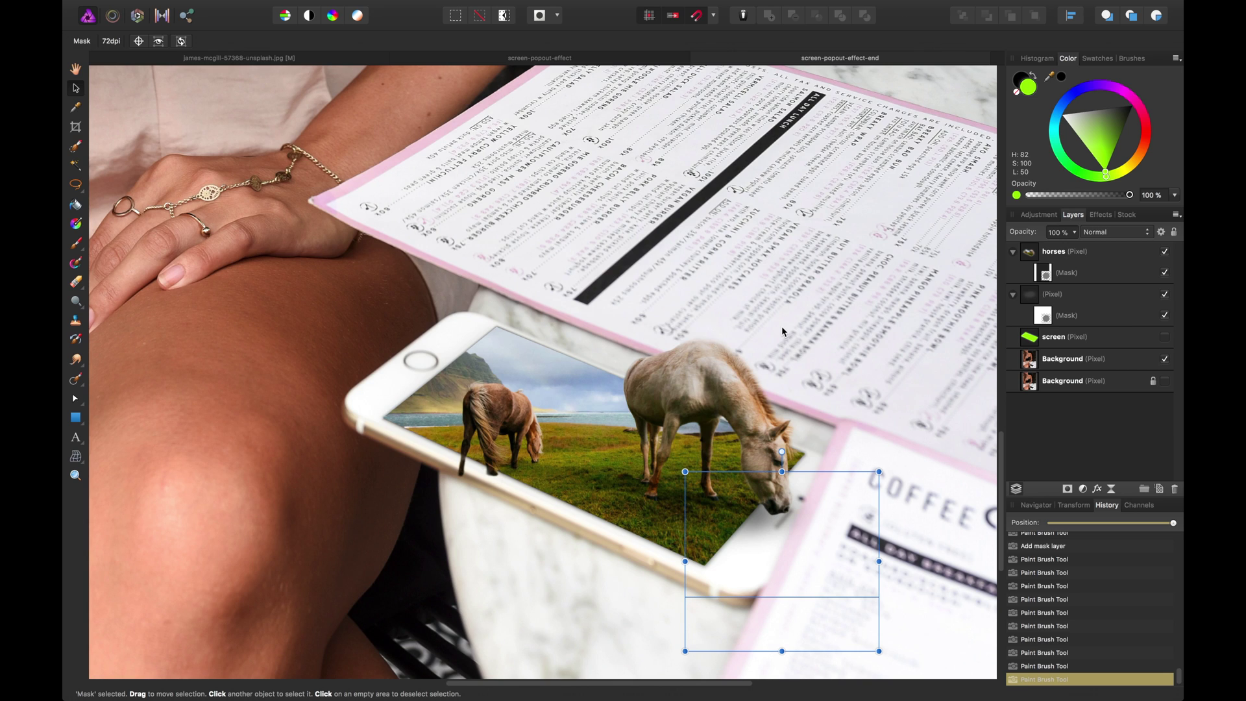
pyautogui.click(481, 470)
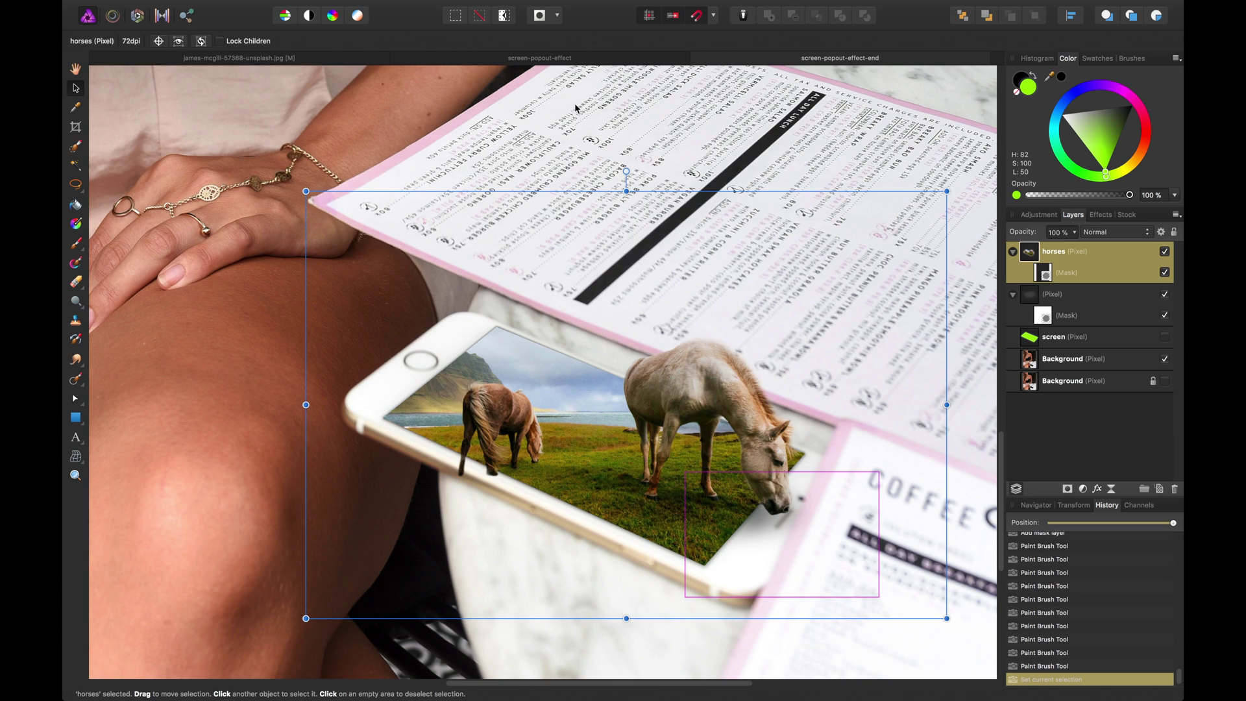
pyautogui.click(542, 60)
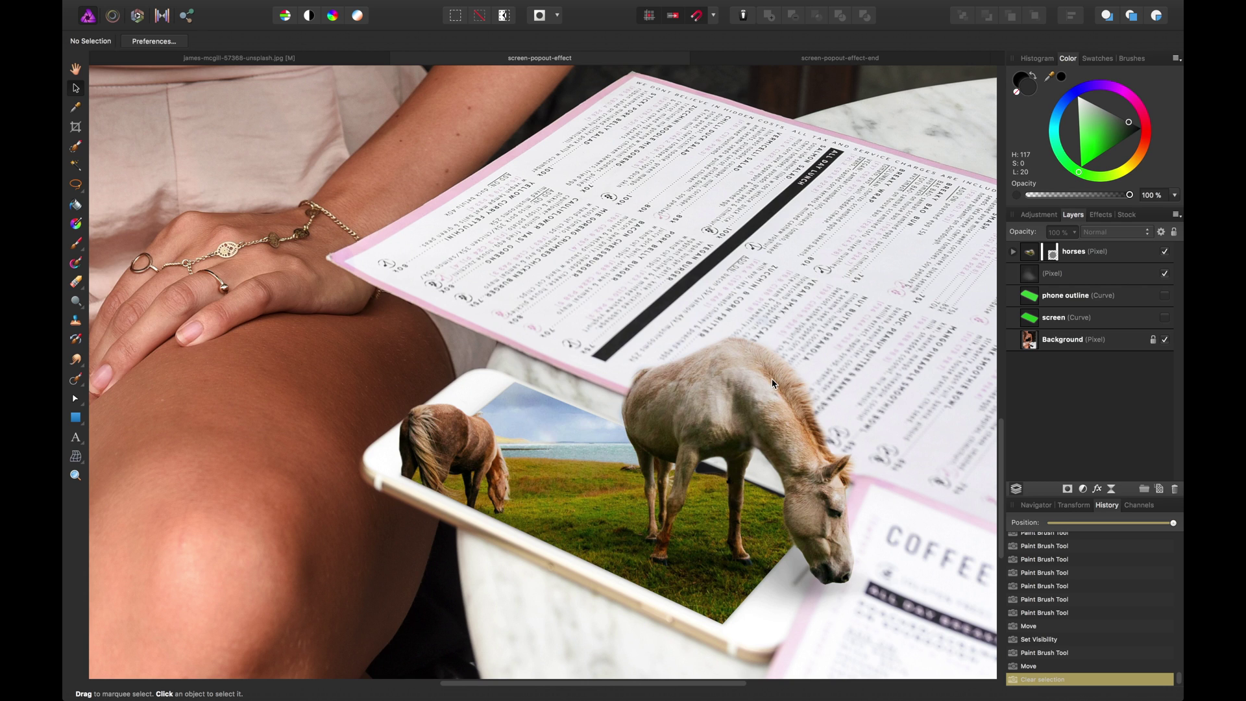
pyautogui.press('super+minus')
pyautogui.press('super+minus')
pyautogui.press('super+minus')
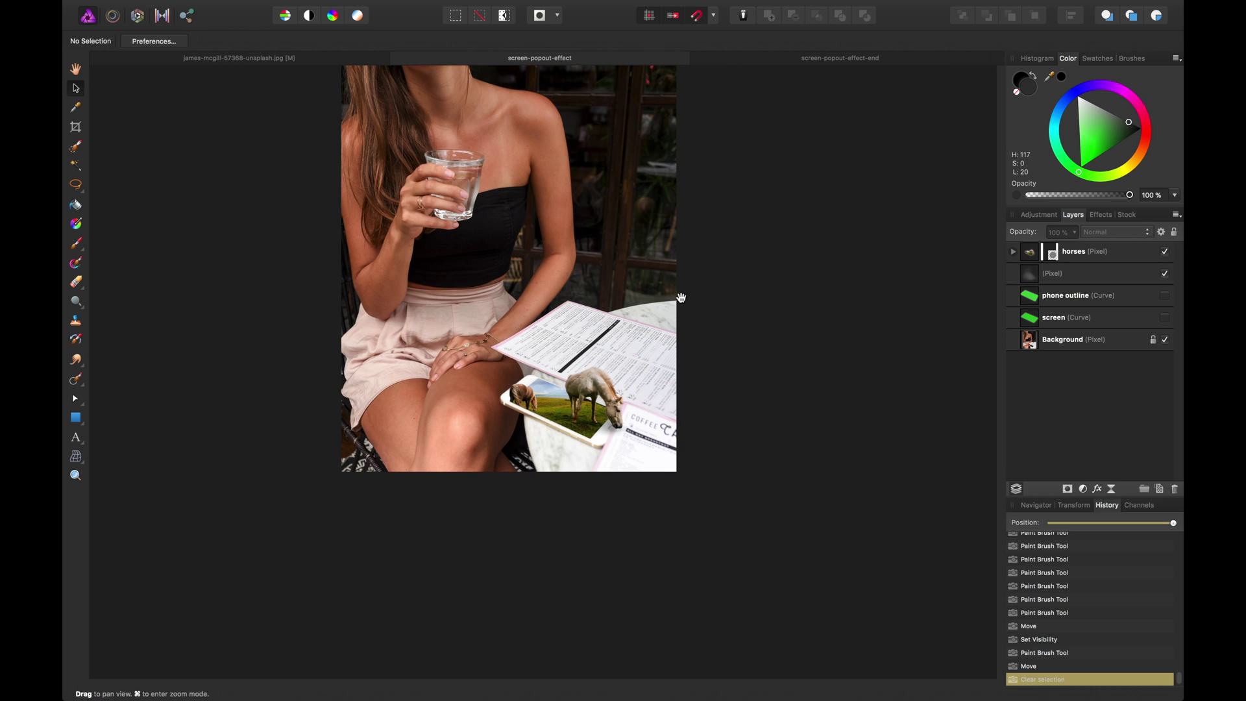
pyautogui.click(771, 57)
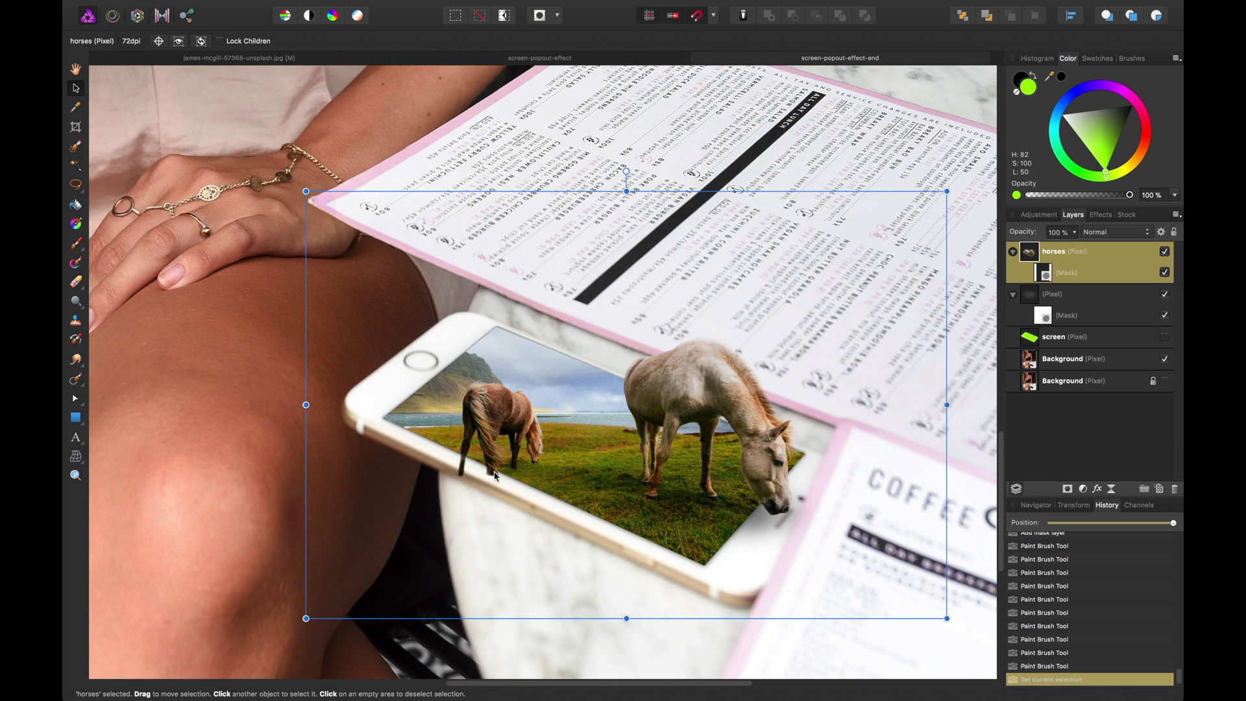
# Step: On the horses mask, paint away the brown horse's front hoof with a small 100%-opacity black brush
pyautogui.click(1086, 305)
pyautogui.click(1055, 276)
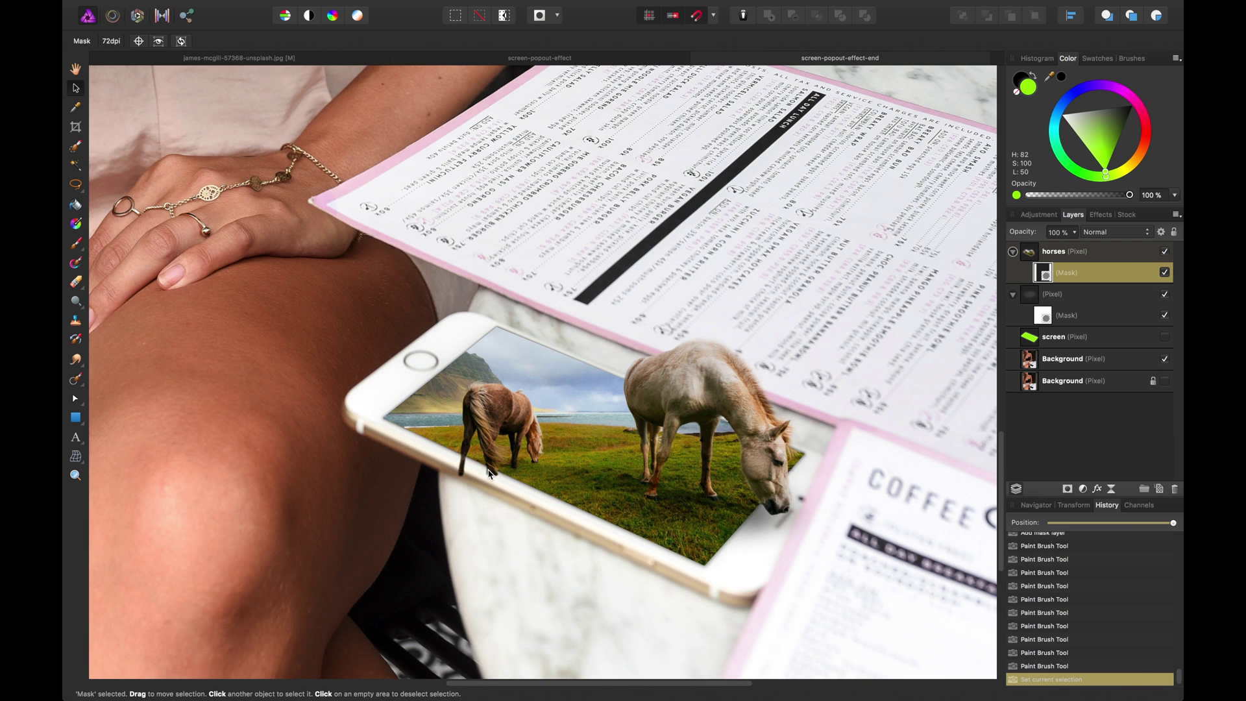
pyautogui.scroll(10, 488, 472)
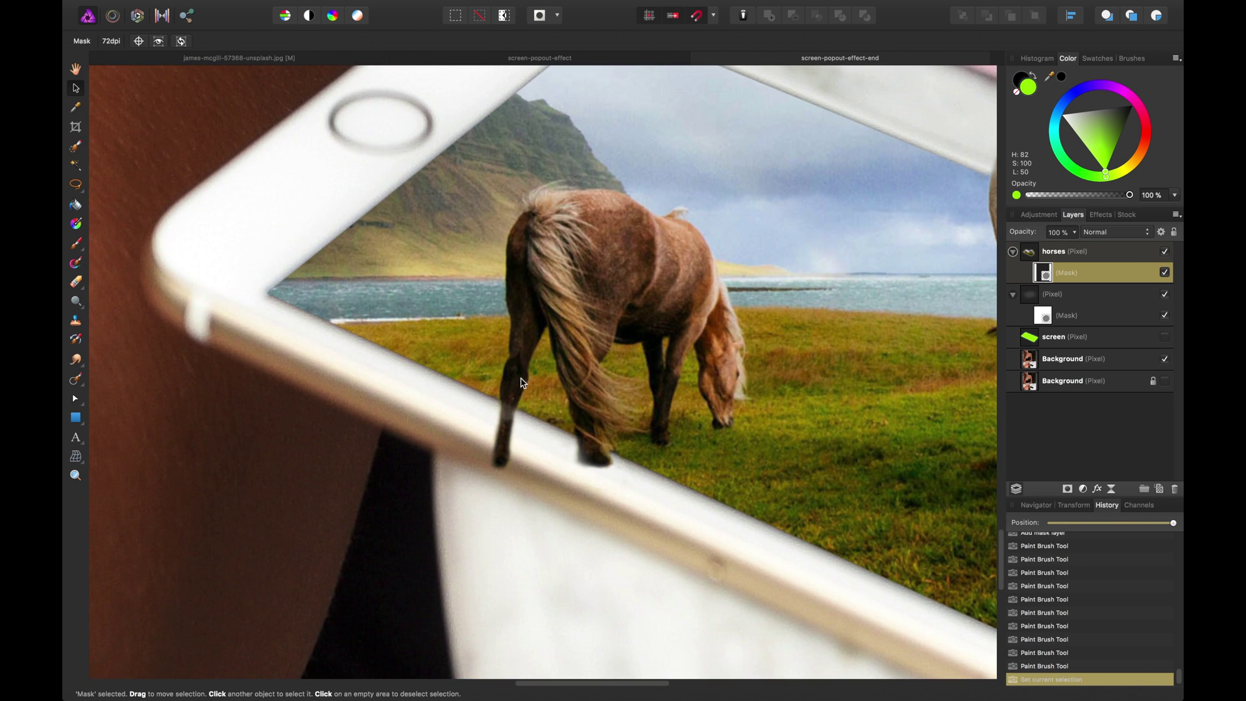
pyautogui.press('b')
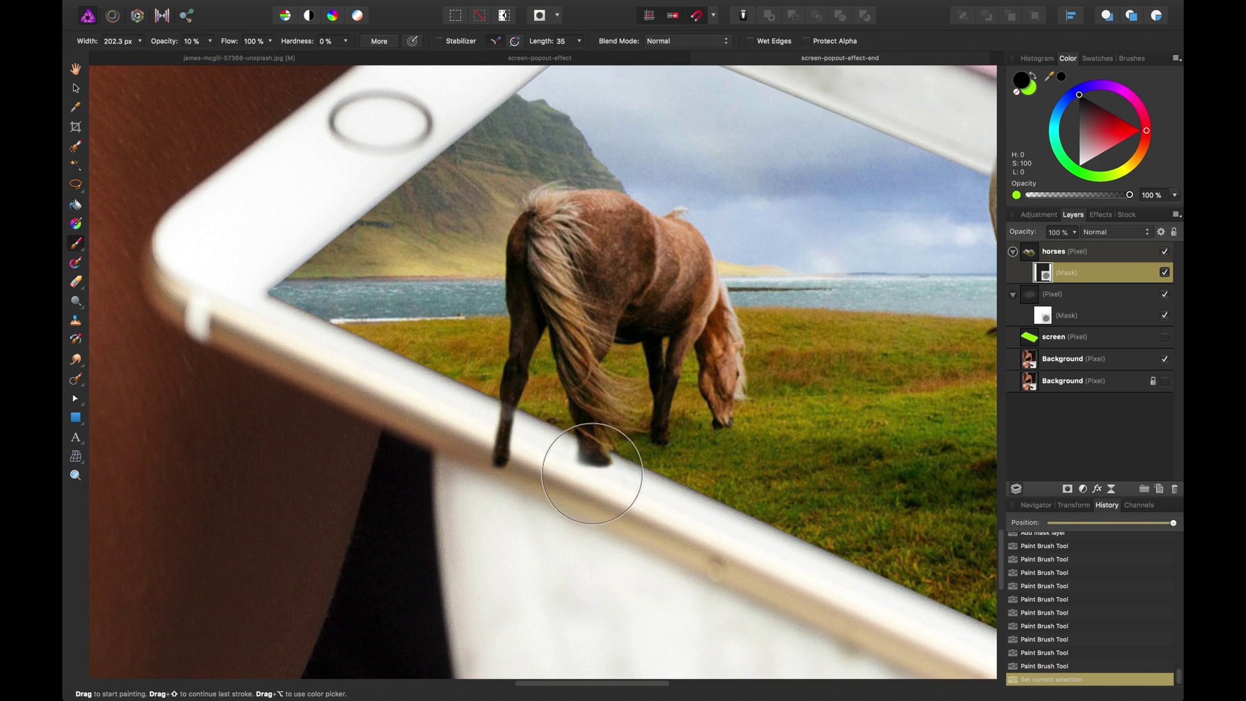
pyautogui.press('[')
pyautogui.press('[')
pyautogui.press('[')
pyautogui.press('[')
pyautogui.press('[')
pyautogui.press('[')
pyautogui.press('[')
pyautogui.press('[')
pyautogui.press('[')
pyautogui.press('[')
pyautogui.press('[')
pyautogui.press('[')
pyautogui.moveTo(169, 41); pyautogui.dragTo(278, 46)
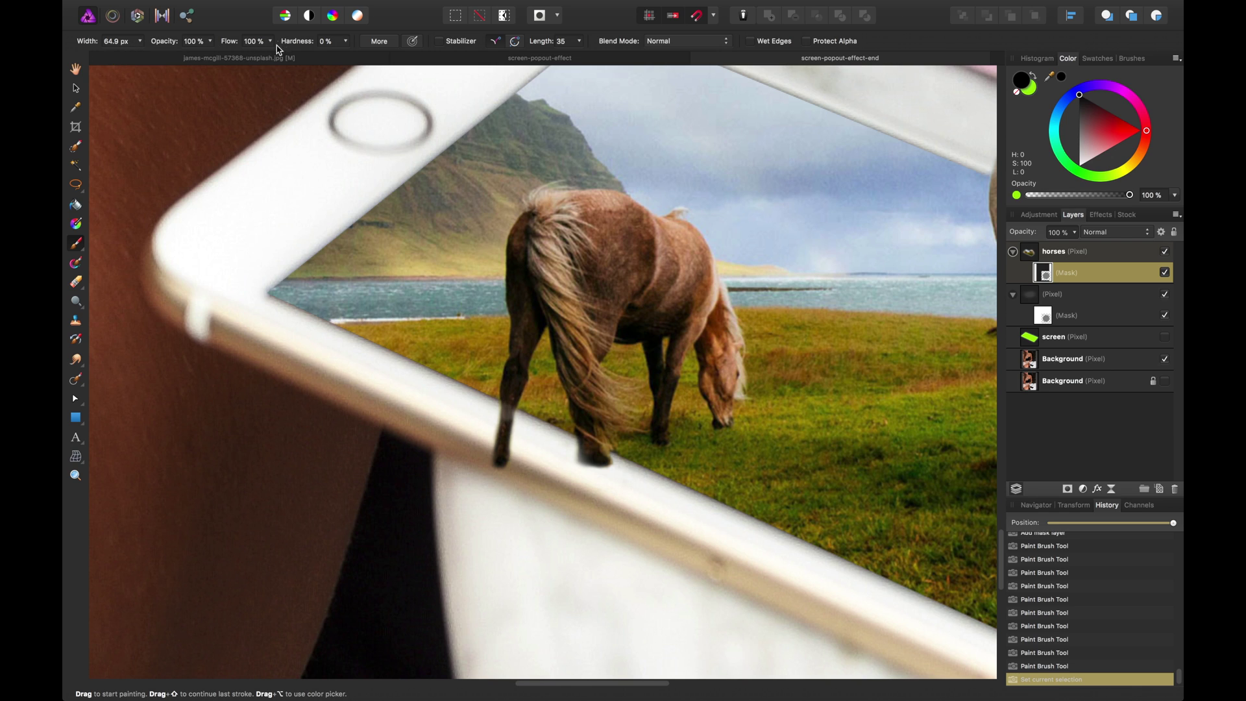
pyautogui.press('[')
pyautogui.press('[')
pyautogui.moveTo(615, 470); pyautogui.dragTo(585, 452)
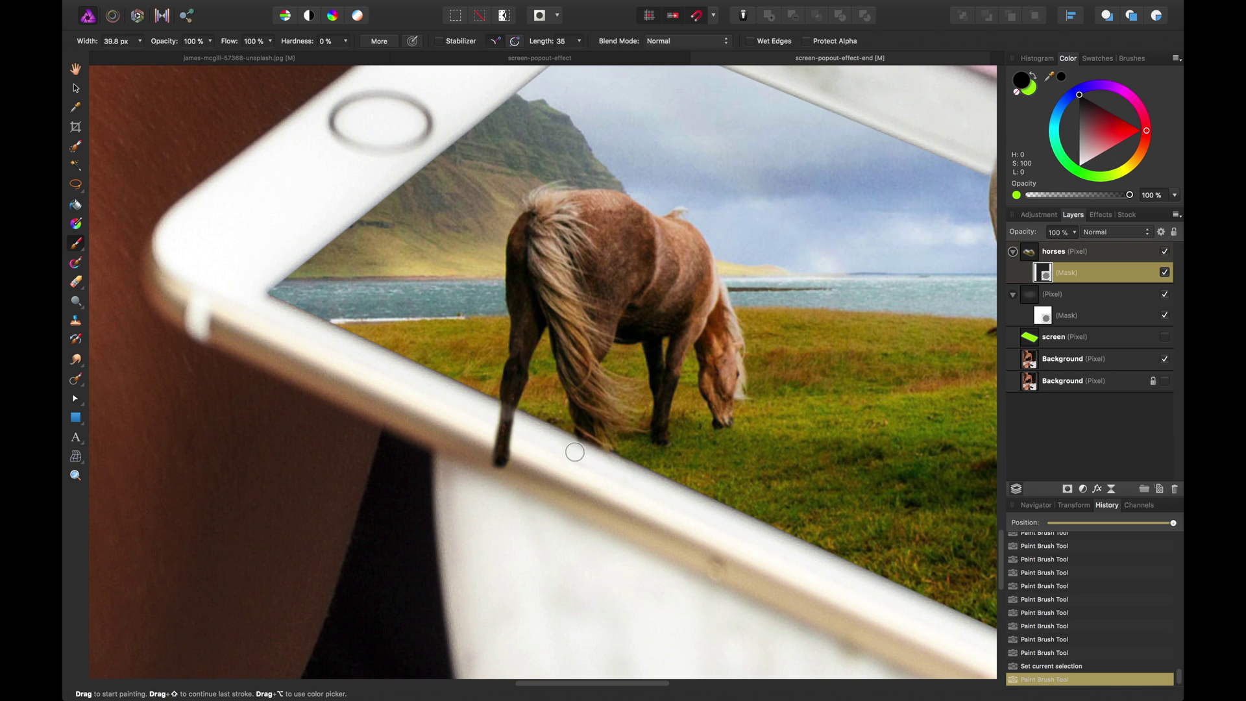
pyautogui.moveTo(500, 457)
pyautogui.mouseDown()
pyautogui.moveTo(507, 473)
pyautogui.moveTo(515, 446)
pyautogui.moveTo(497, 411)
pyautogui.mouseUp()
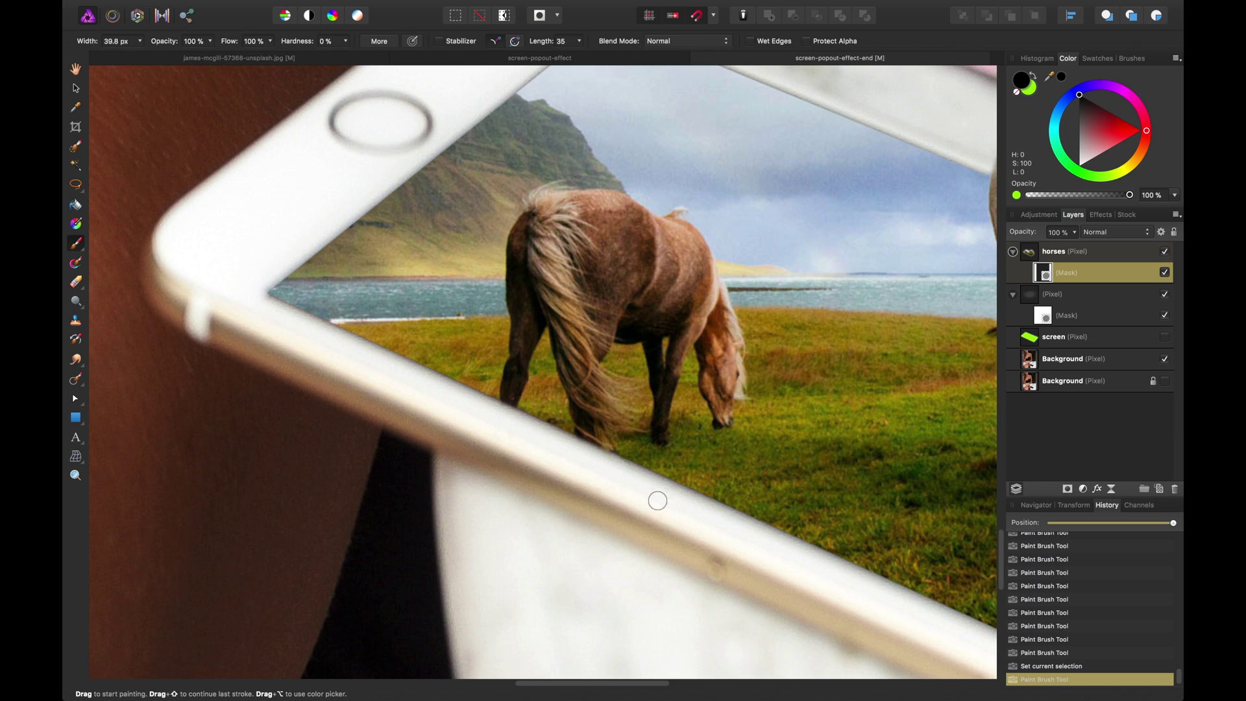
pyautogui.scroll(-5, 550, 519)
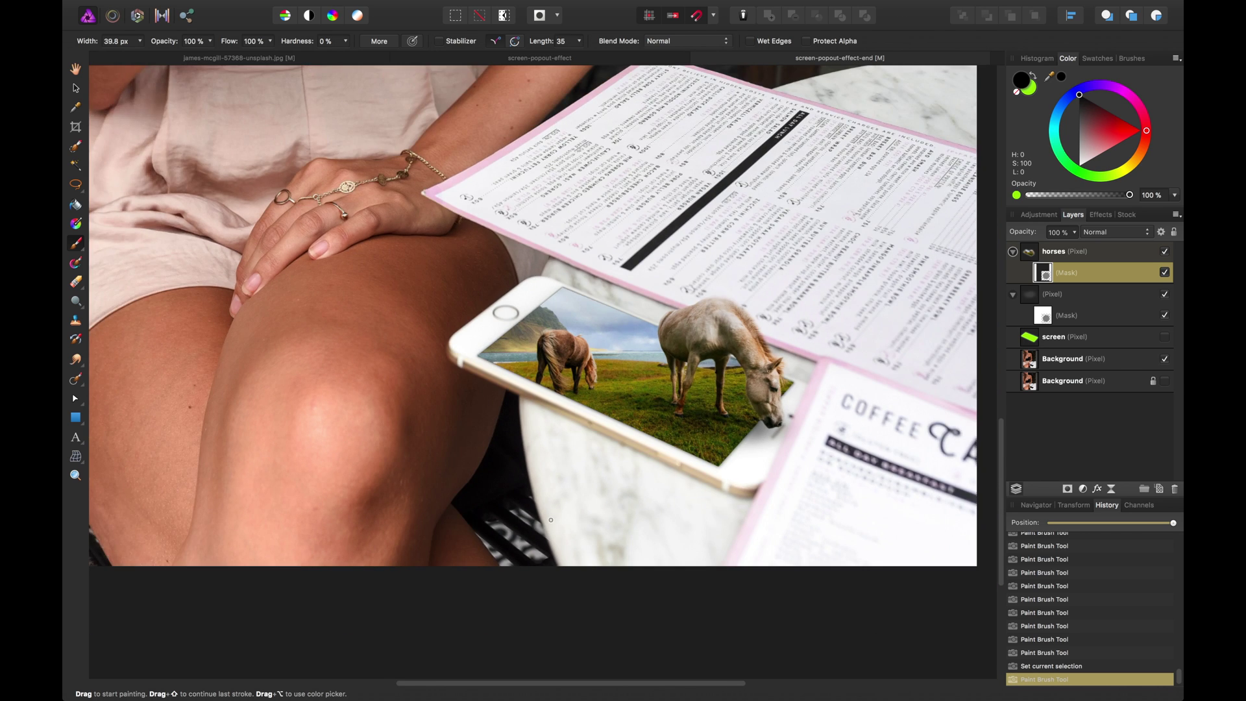
pyautogui.scroll(-2, 550, 519)
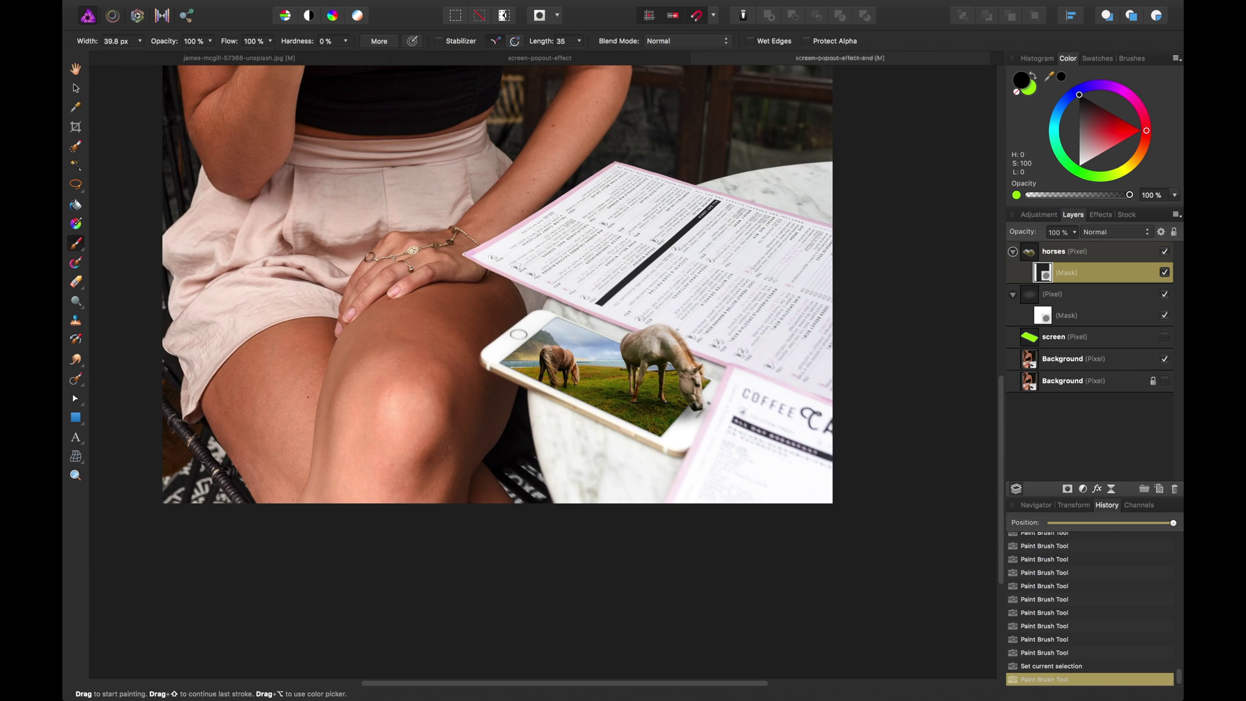
# Step: Save the horse composite document and switch to the Move tool
pyautogui.press('super+s')
pyautogui.press('x')
pyautogui.press('v')
pyautogui.moveTo(574, 287); pyautogui.dragTo(597, 331)
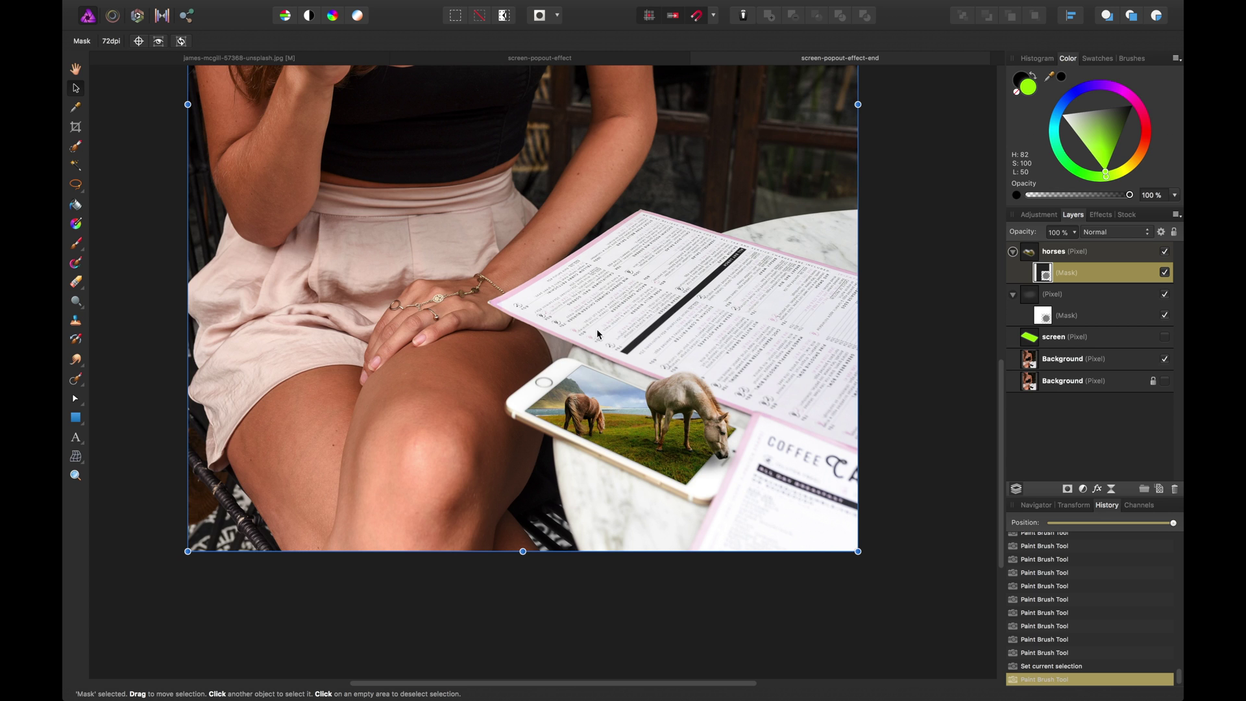
# Step: Zoom and pan around the photo, then fit the whole image in the window
pyautogui.press('super+minus')
pyautogui.press('super+minus')
pyautogui.press('super+plus')
pyautogui.press('super+plus')
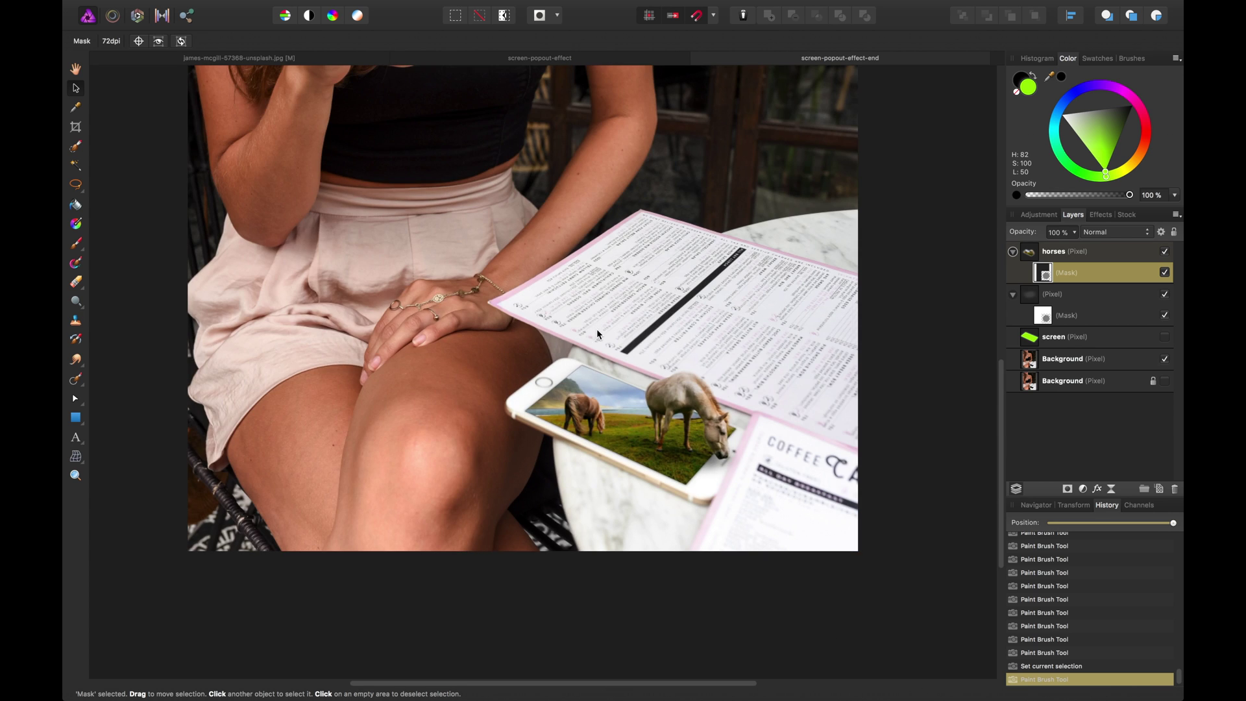
pyautogui.press('space')
pyautogui.moveTo(597, 330); pyautogui.dragTo(639, 396)
pyautogui.moveTo(557, 171); pyautogui.dragTo(565, 189)
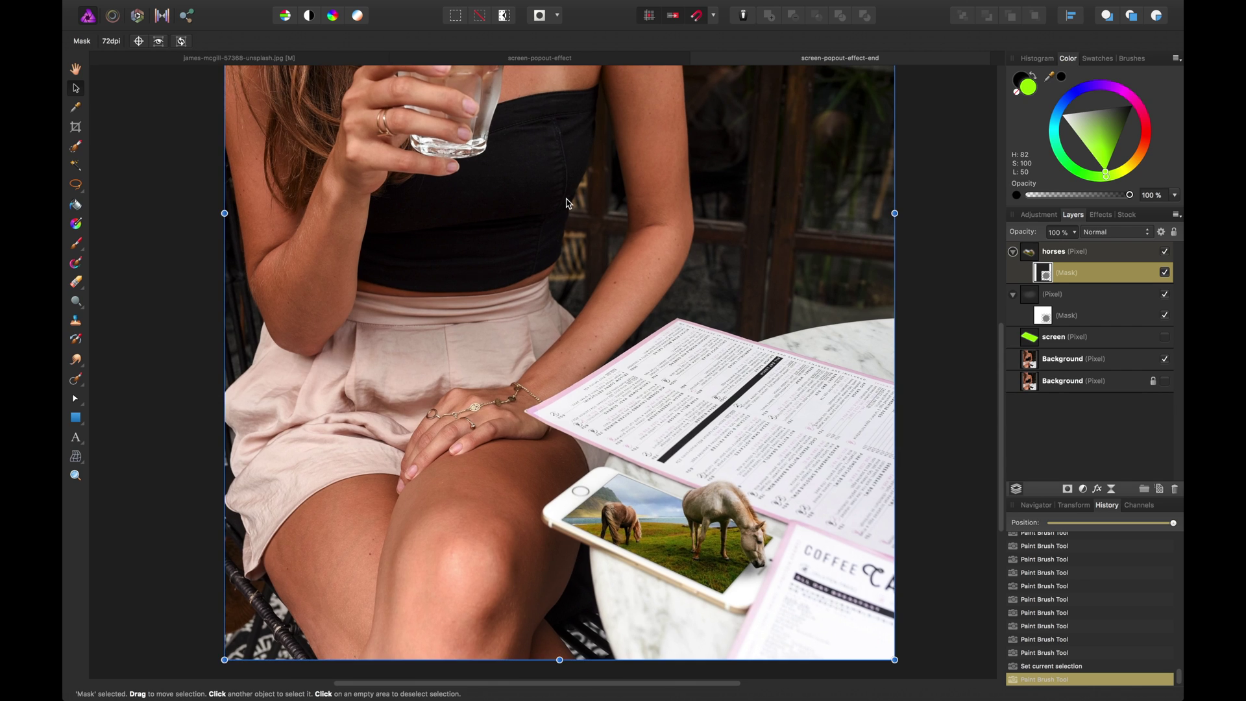
pyautogui.press('super+0')
pyautogui.scroll(2, 567, 203)
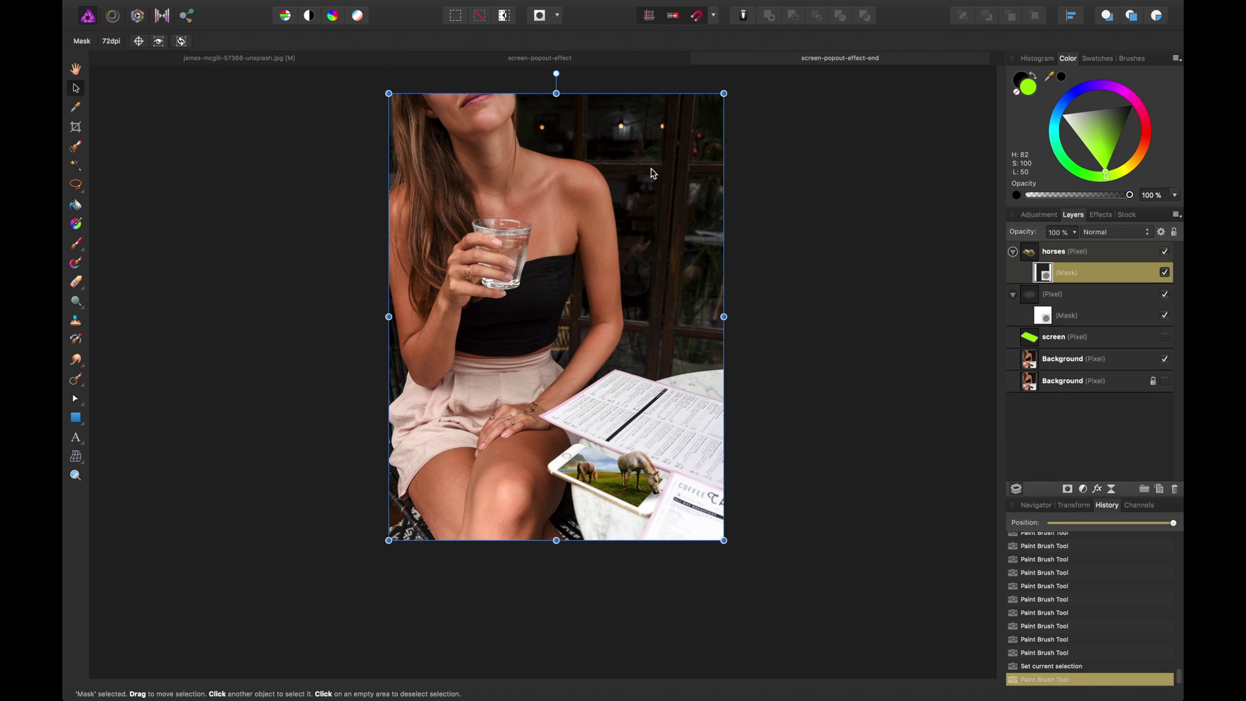